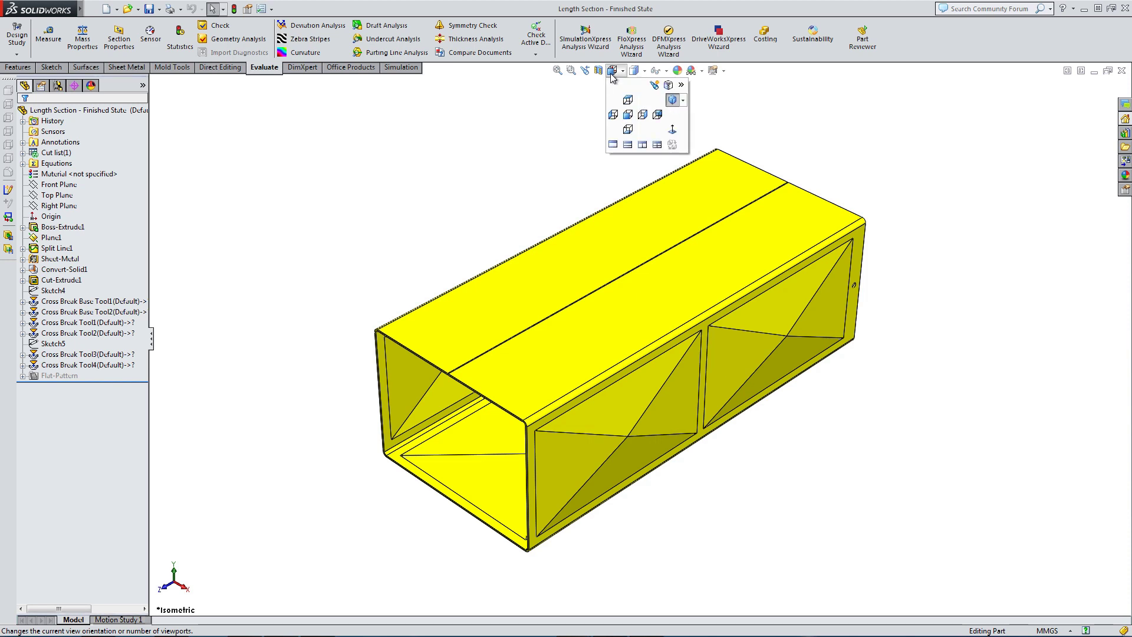
Step: Turn off perspective display, check the finished duct section from the front, and return to the isometric view
click(629, 115)
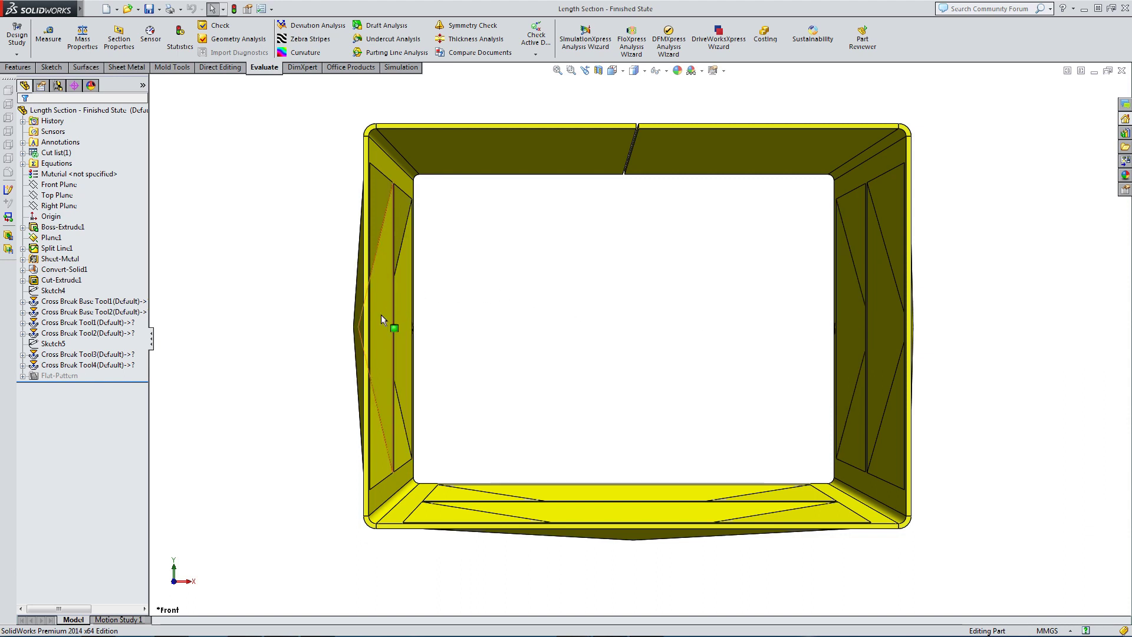
click(714, 71)
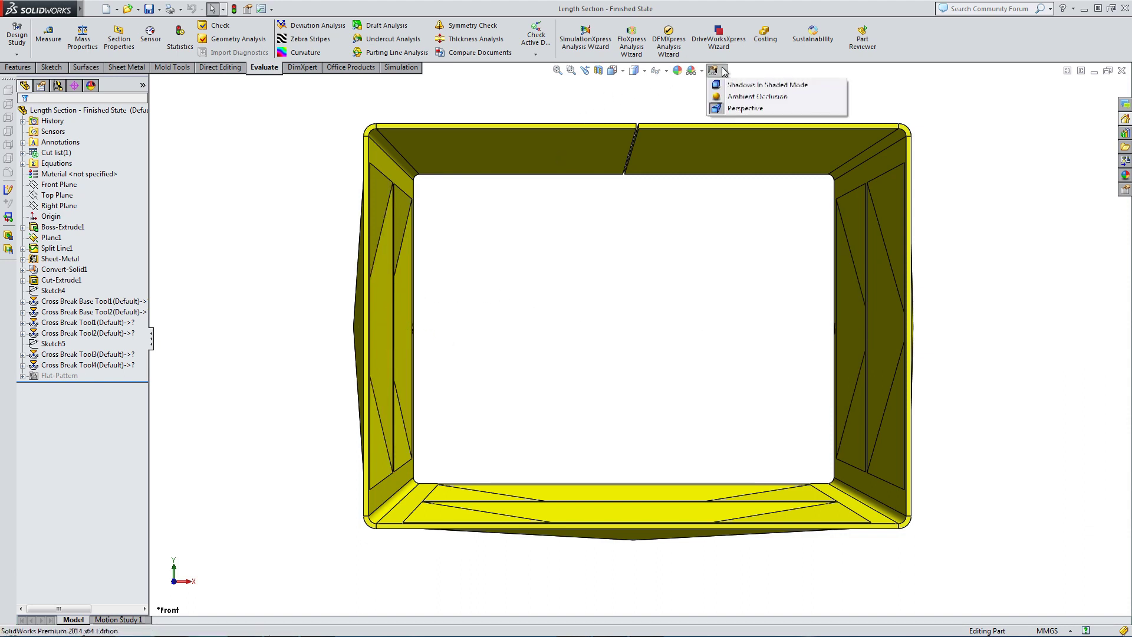
click(744, 109)
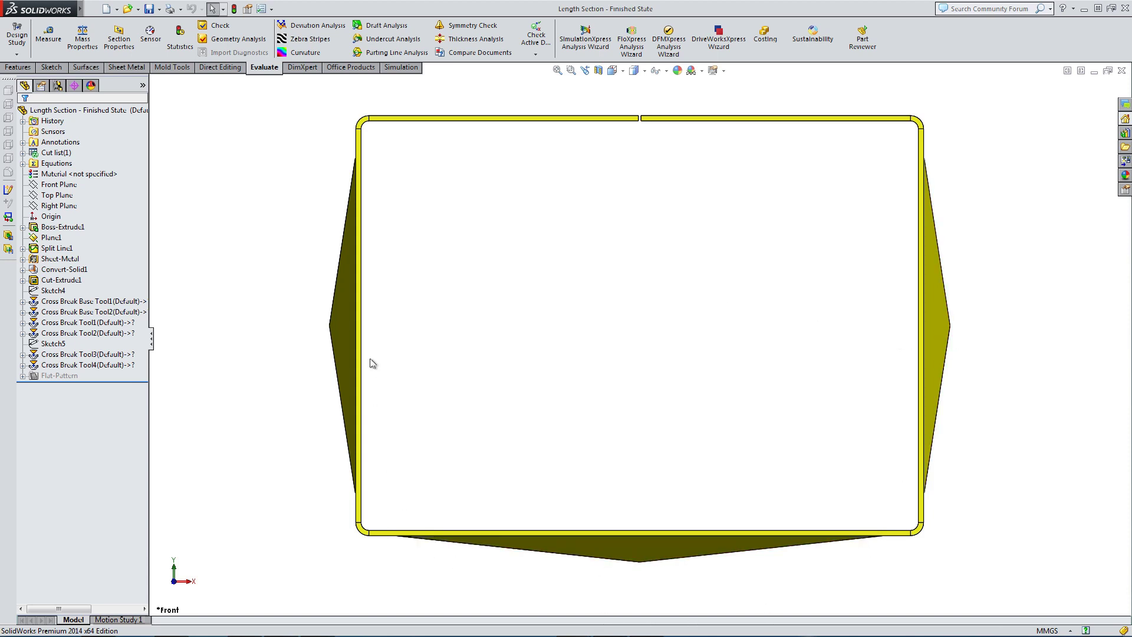
click(612, 70)
click(674, 101)
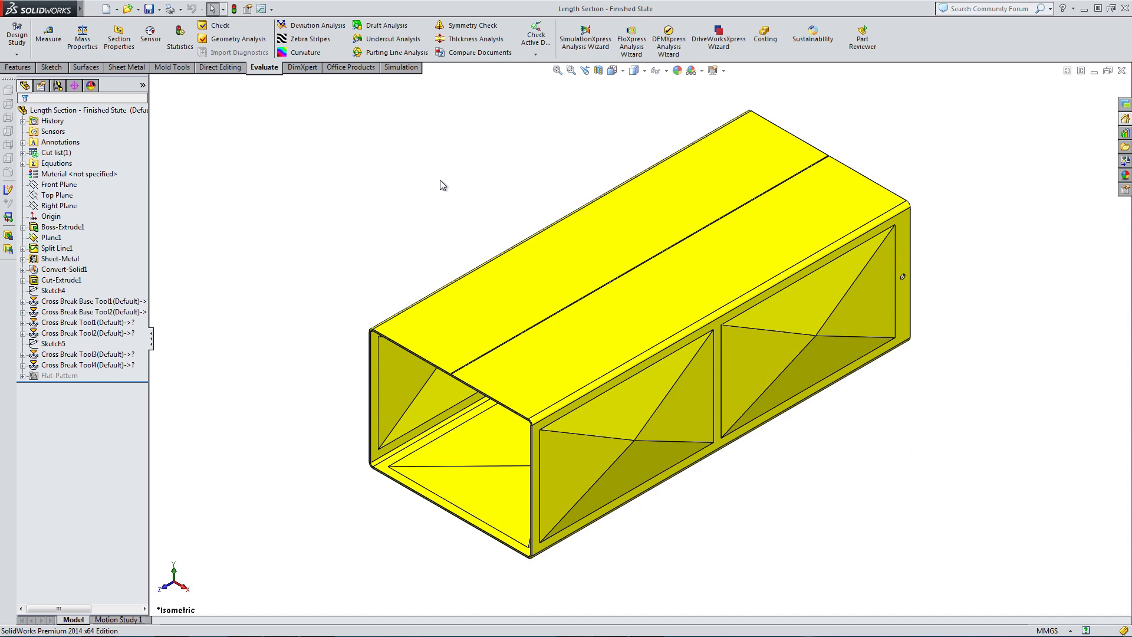
Step: Switch to the Length Section - Plain part, examine the layout and dimensions of Sketch6 from the top, and exit the sketch
key(ctrl+Tab)
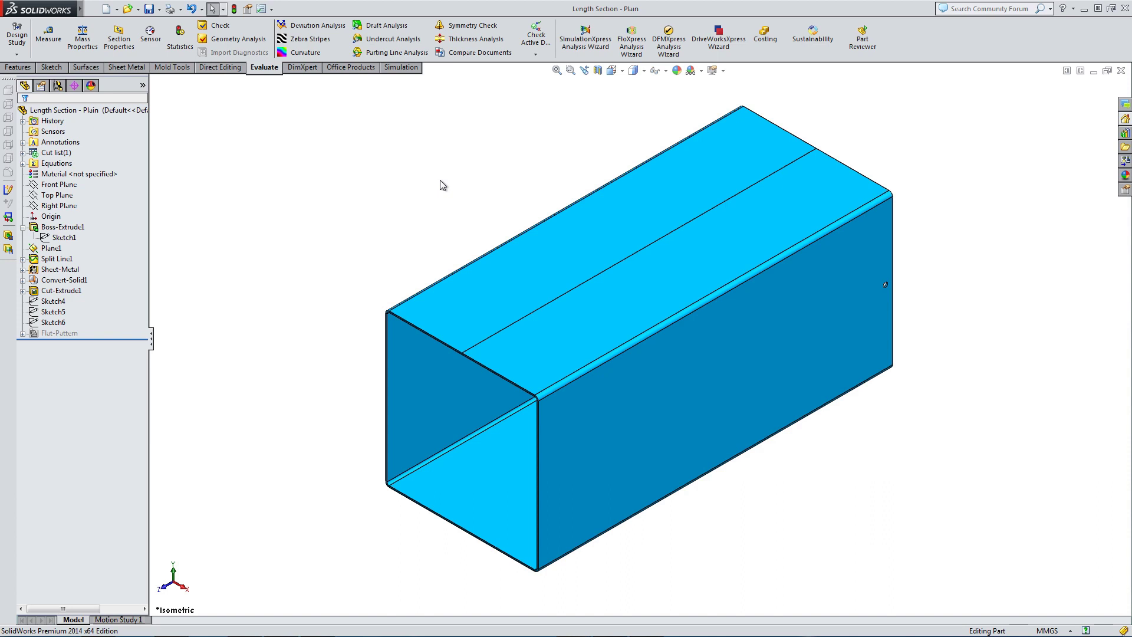
click(52, 322)
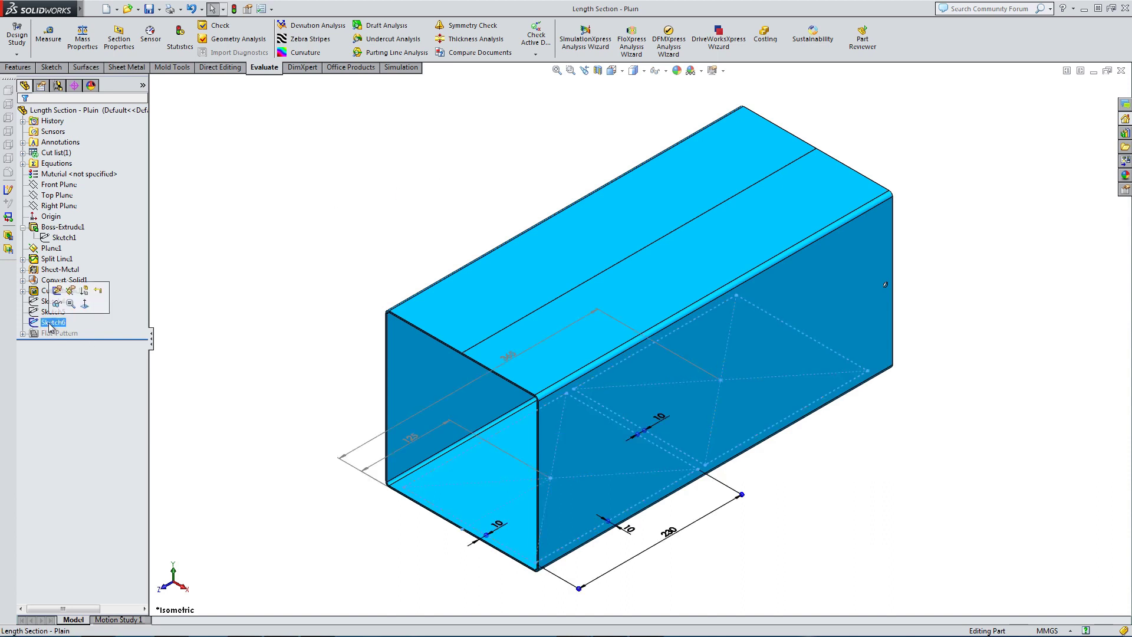
click(95, 296)
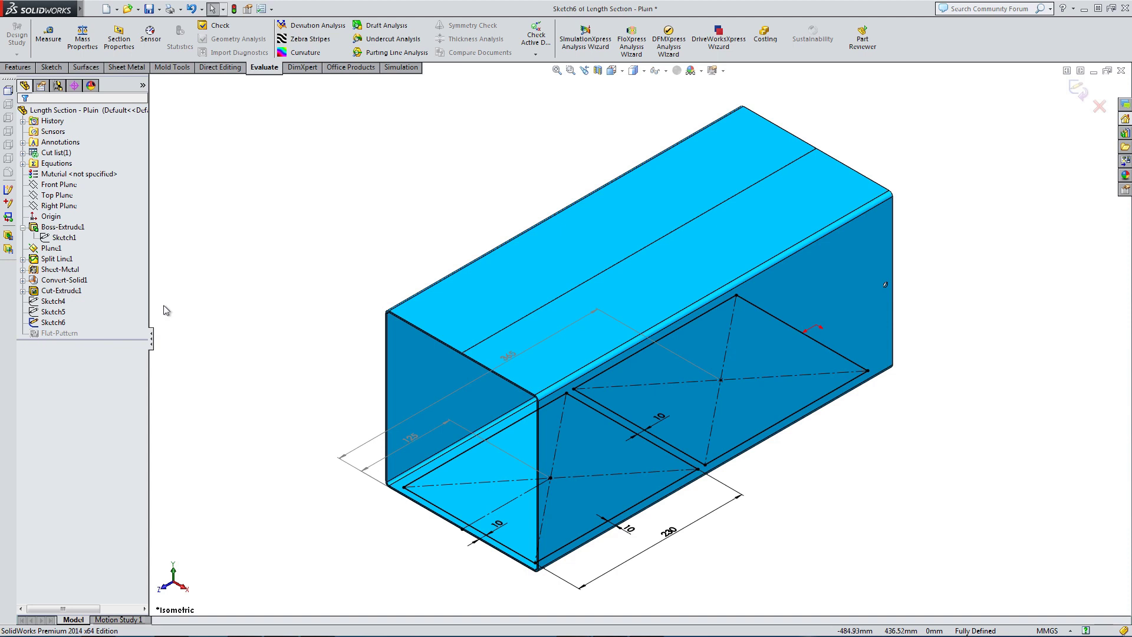
click(612, 71)
click(627, 97)
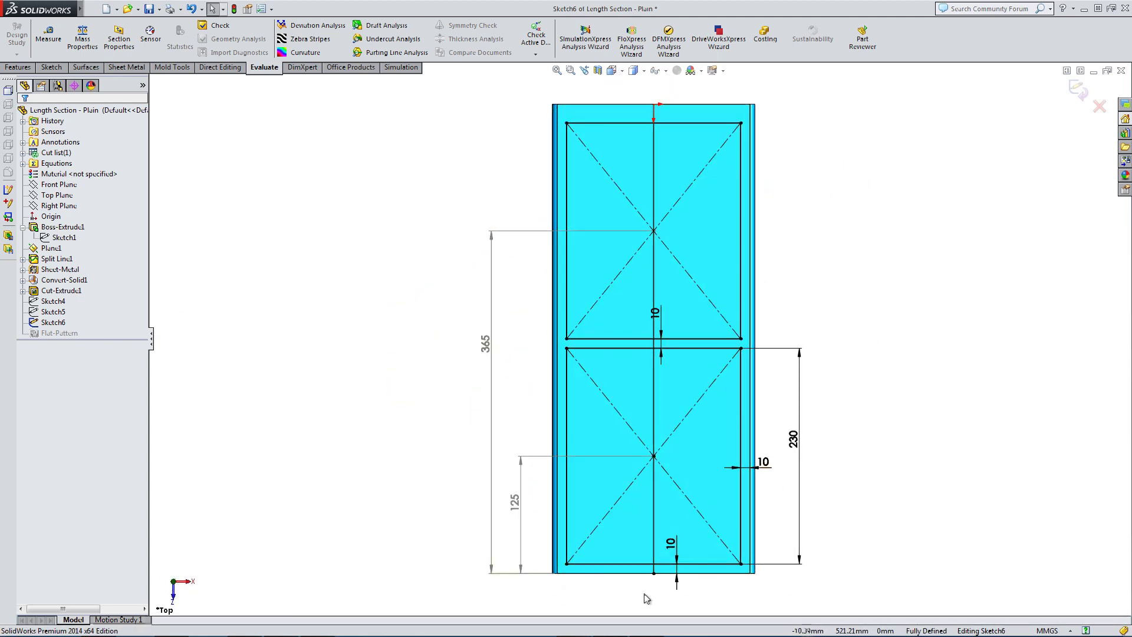
scroll(647, 594, down, 2)
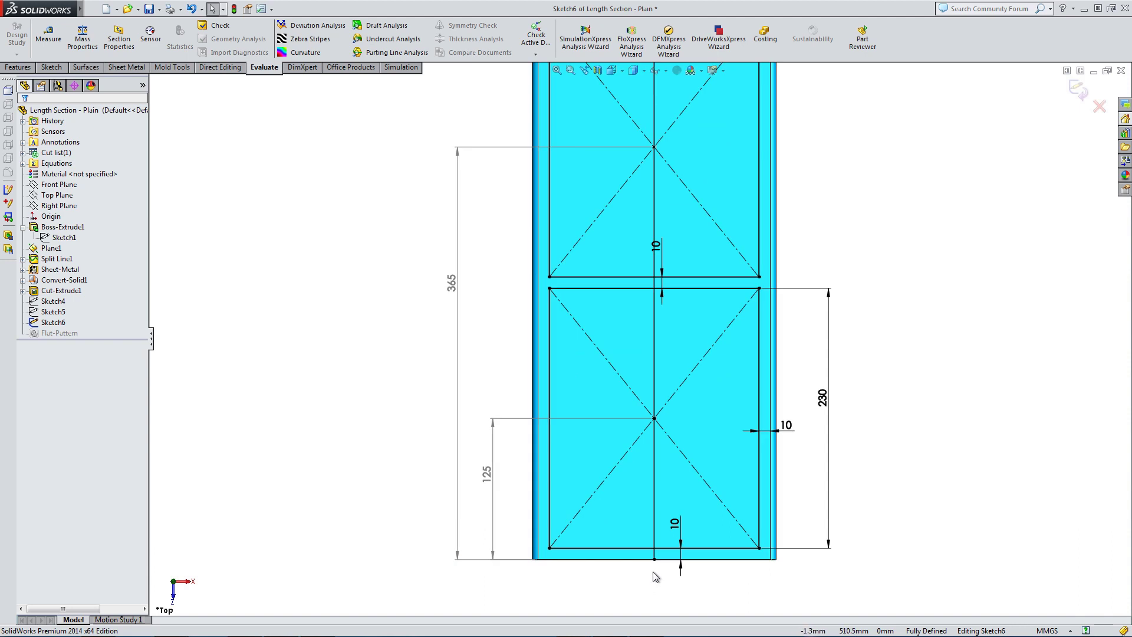
scroll(653, 571, up, 2)
middle_drag(609, 543, 391, 412)
click(1079, 90)
Step: Examine the cross-break layouts of Sketch4 and Sketch5 on the two side faces of the duct
click(36, 301)
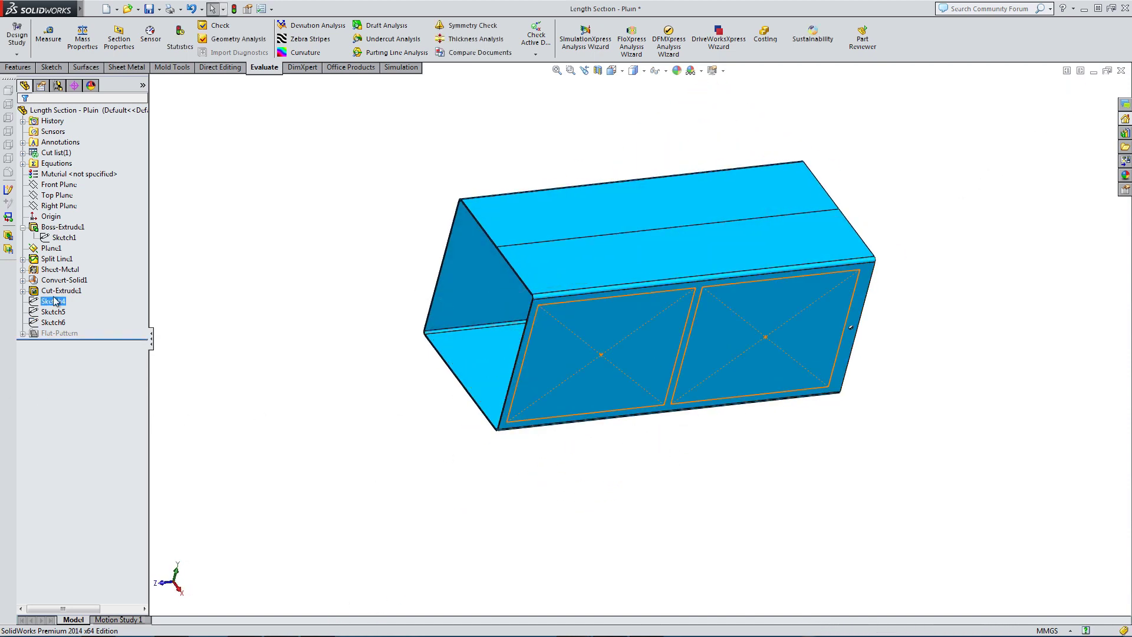
double_click(55, 302)
mouse_move(590, 425)
middle_down()
mouse_move(576, 406)
mouse_move(612, 354)
middle_up()
mouse_move(384, 336)
middle_down()
mouse_move(539, 336)
mouse_move(476, 414)
mouse_move(505, 403)
middle_up()
click(475, 414)
click(53, 311)
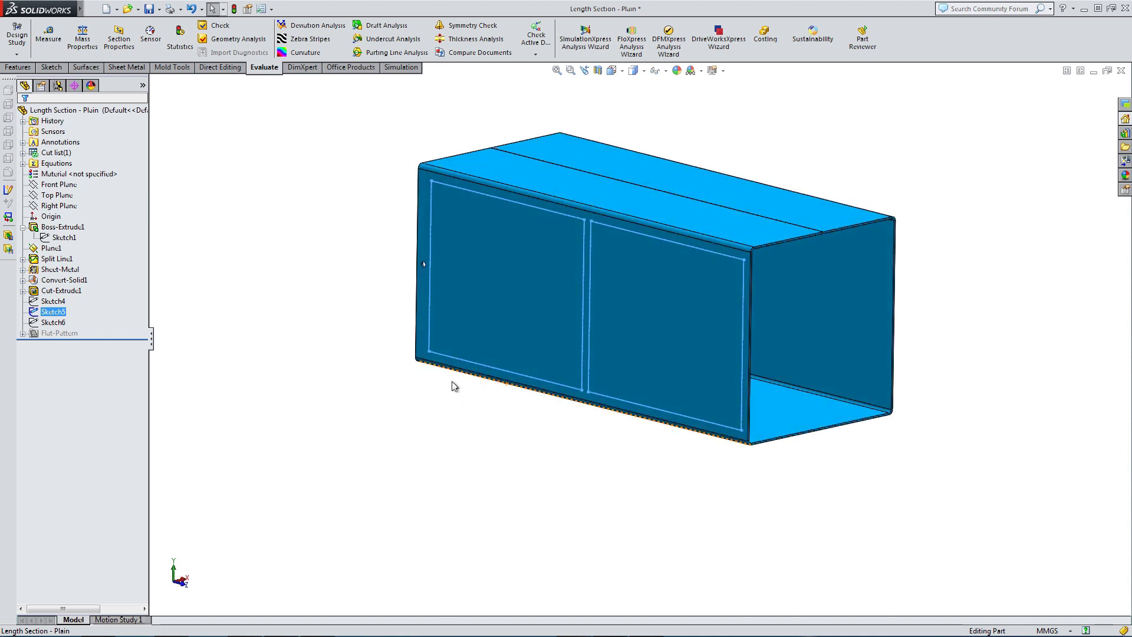
click(475, 402)
middle_drag(634, 425, 503, 493)
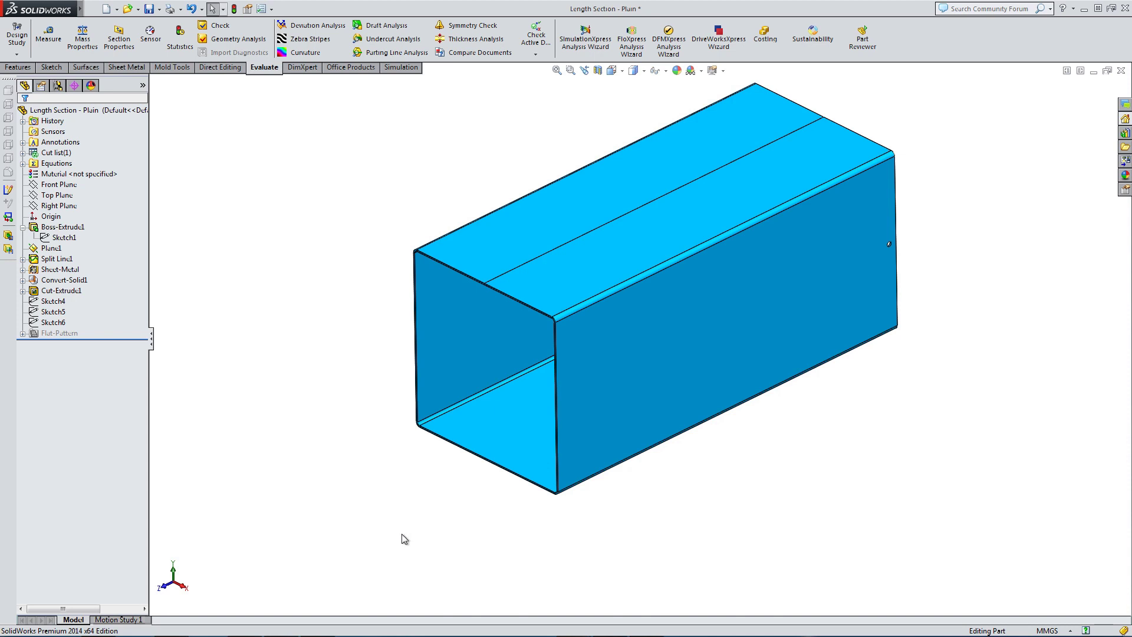
Step: Create a new part document from the Part template
click(92, 9)
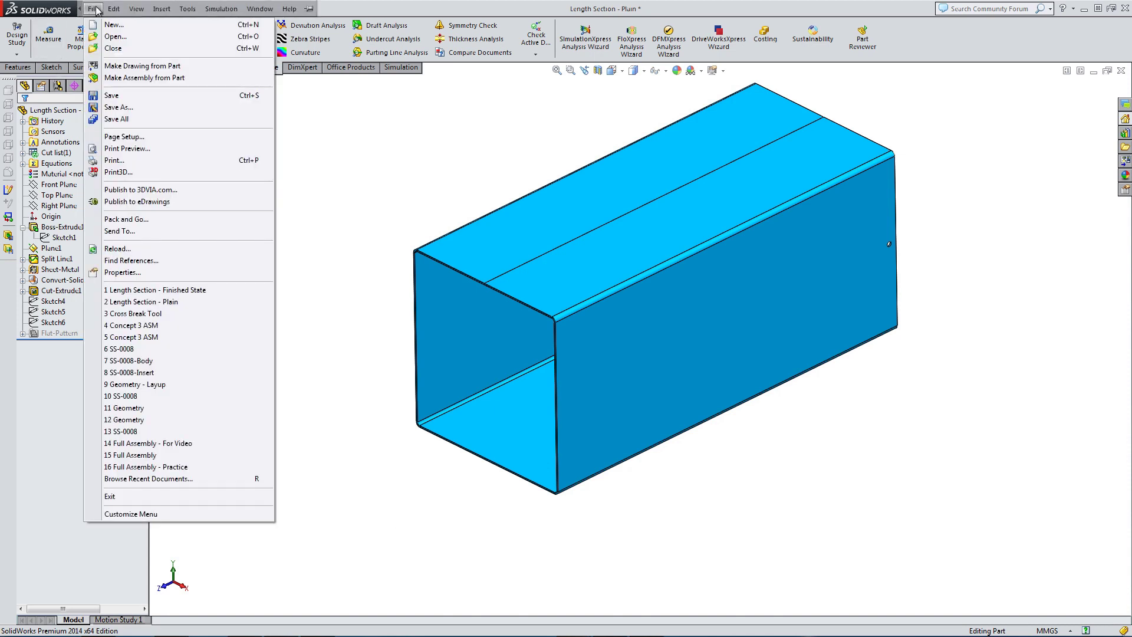
click(106, 25)
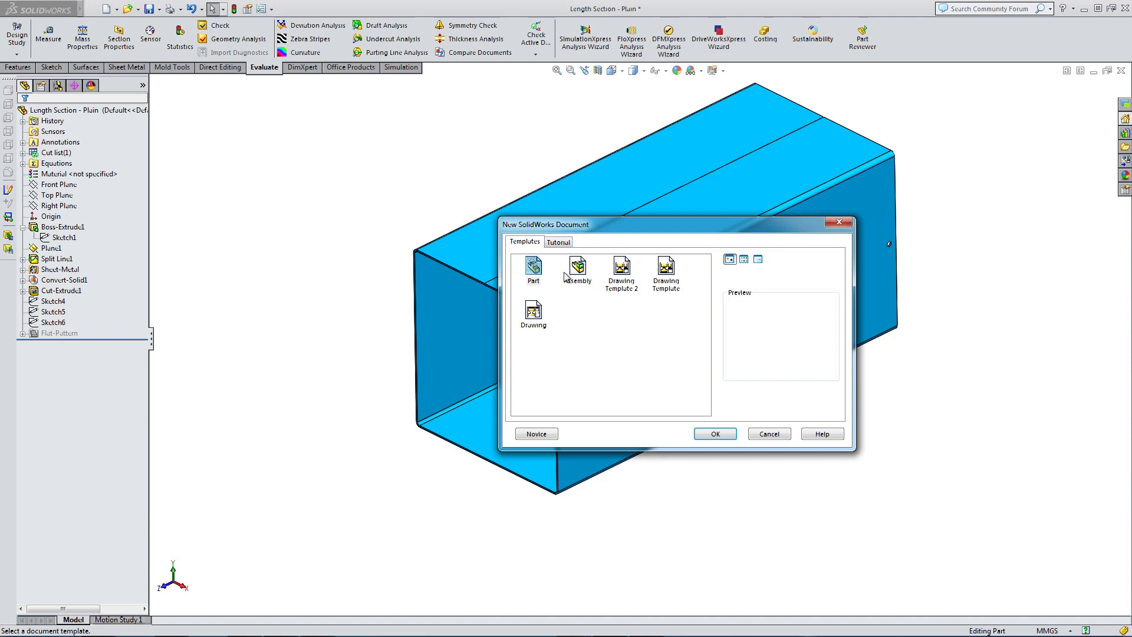
click(715, 434)
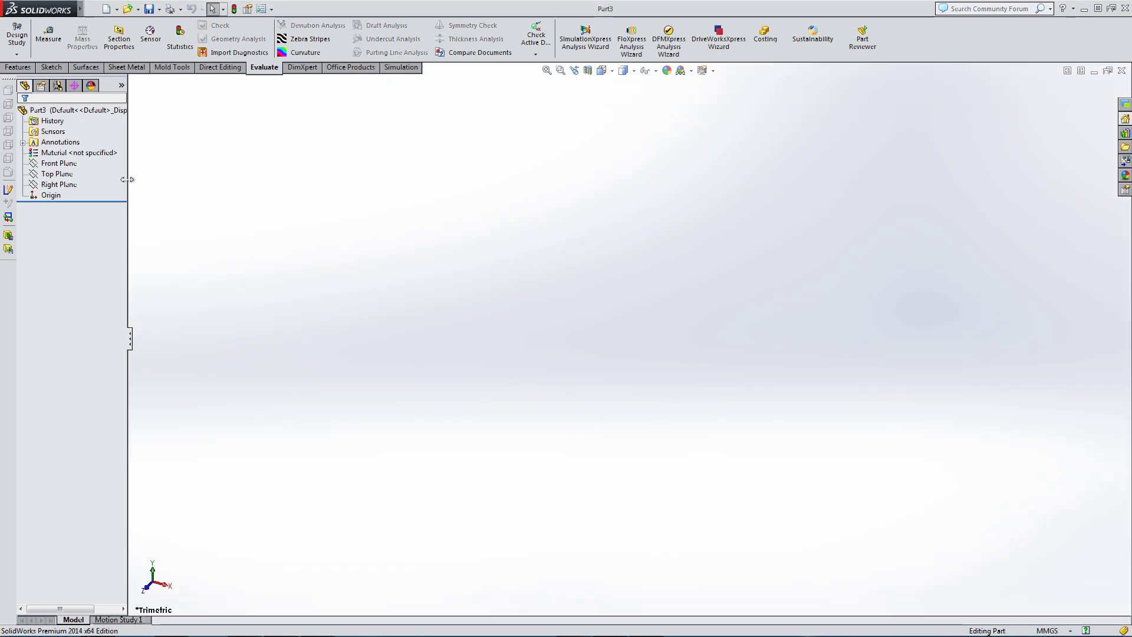
Step: Sketch two center rectangles on the Top Plane about the origin, the outer about 142 by 72 mm, the inner about 91 by 55 mm
click(57, 174)
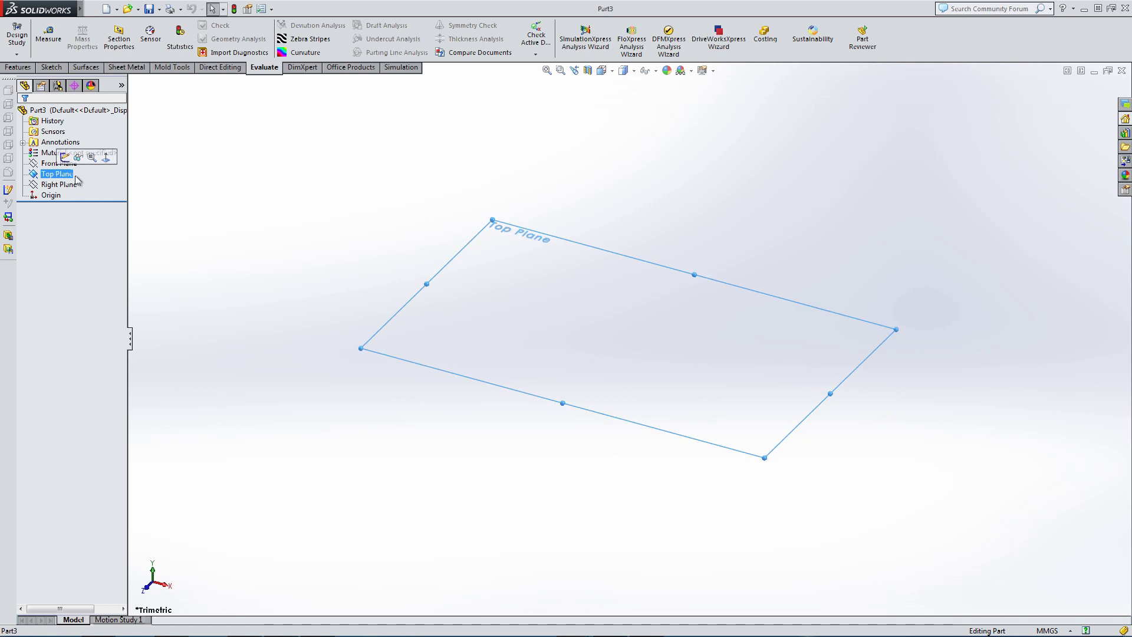
click(51, 67)
click(21, 35)
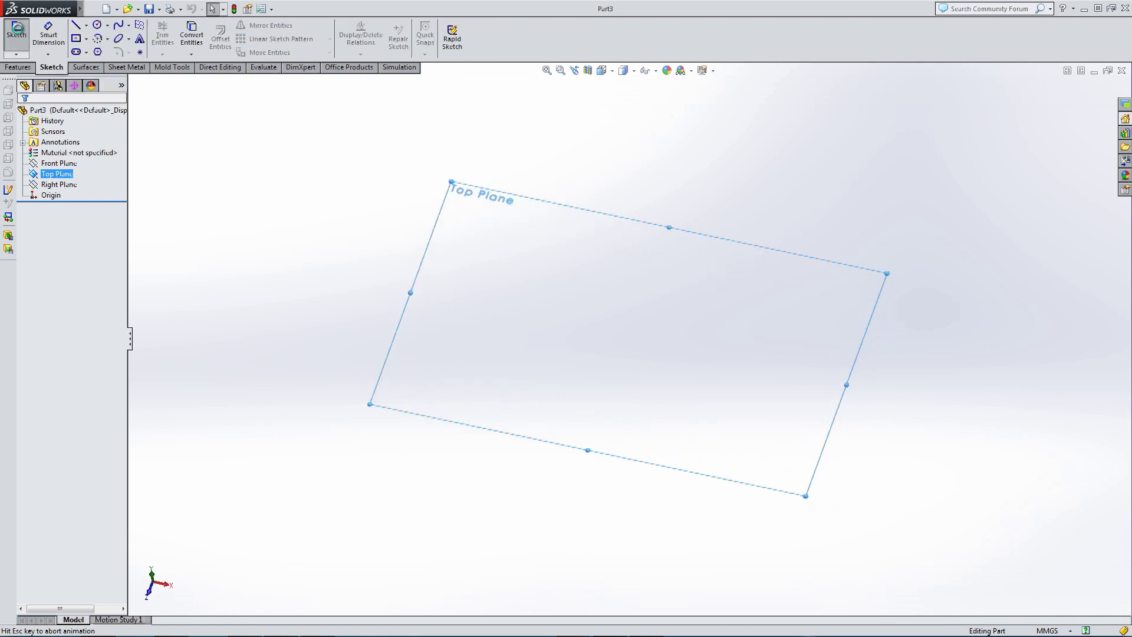
click(76, 39)
click(630, 339)
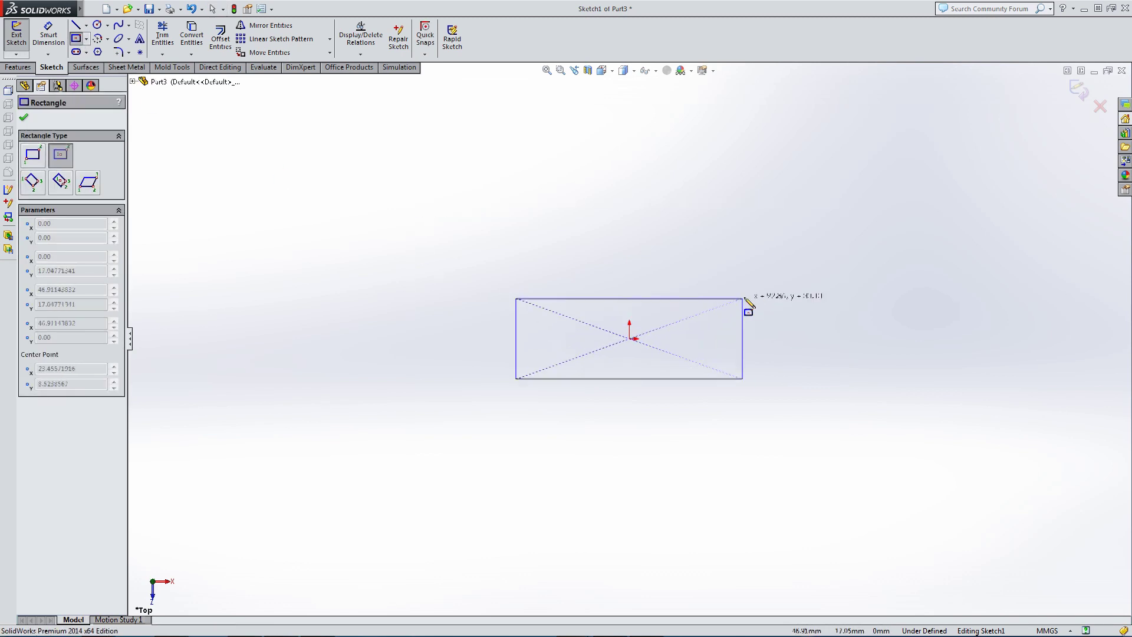
click(802, 250)
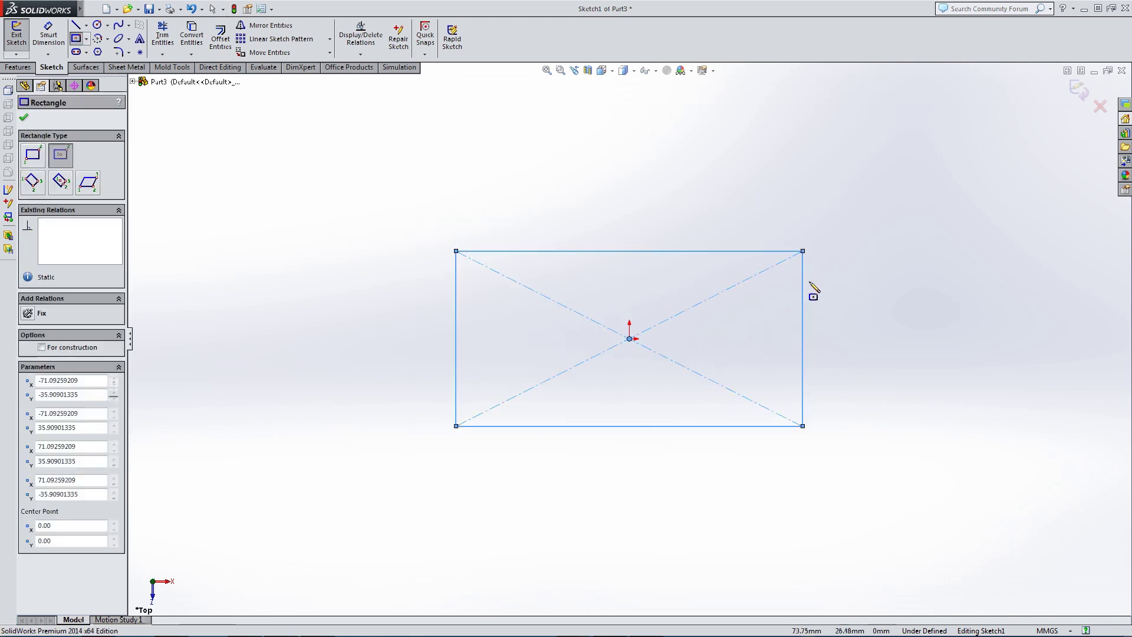
click(630, 339)
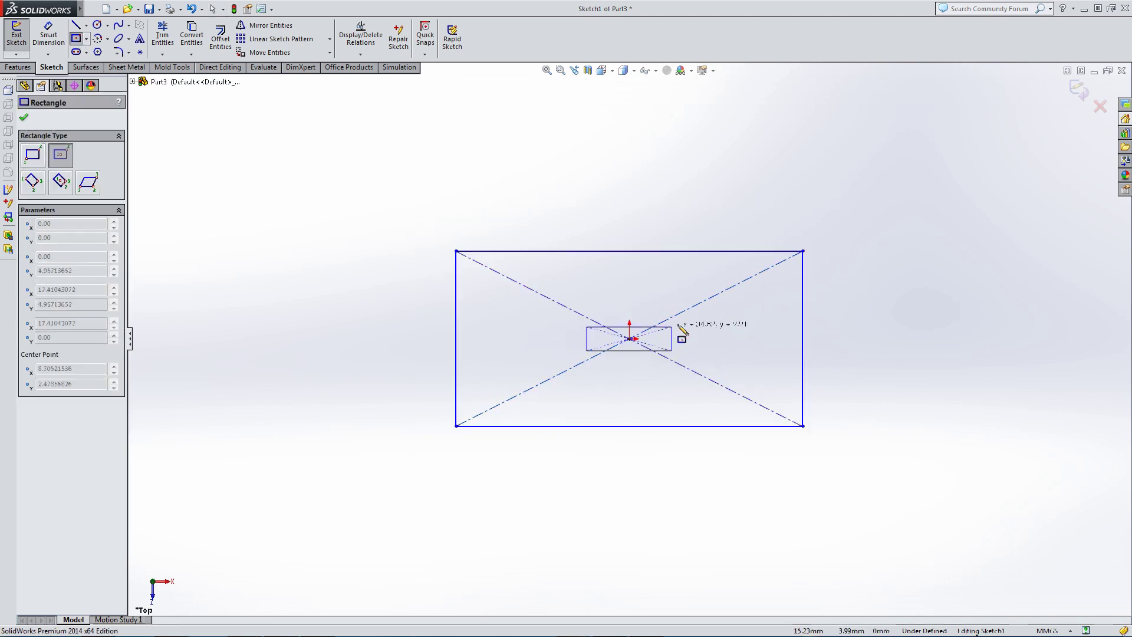
click(740, 272)
key(Escape)
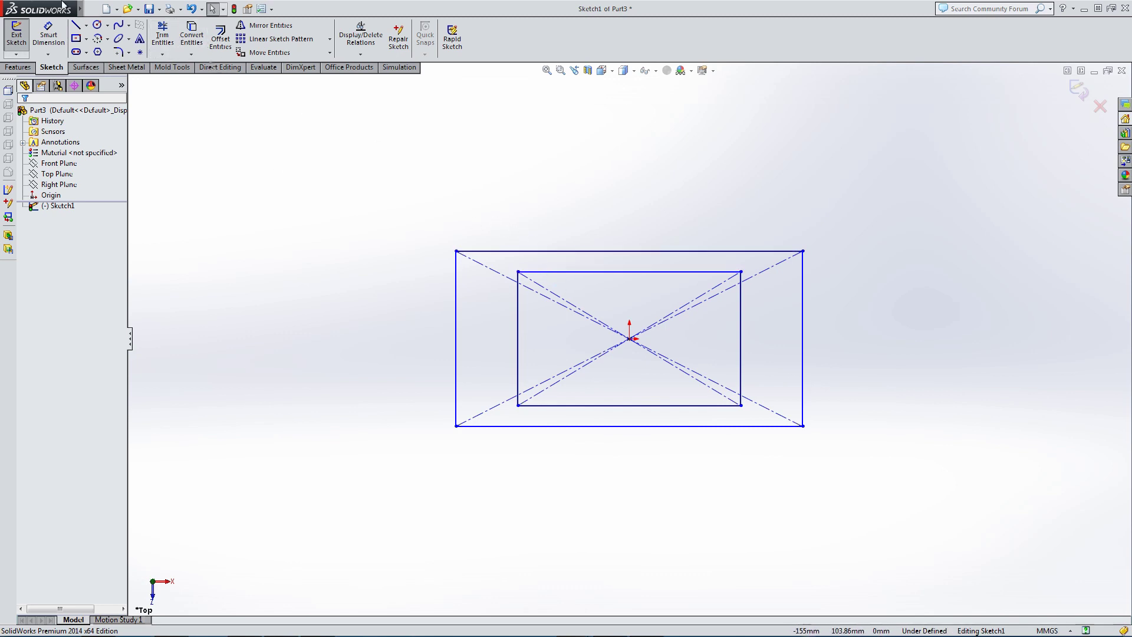
Step: Dimension the gap between the upper horizontal edges of the inner and outer rectangles as 2.5 mm
click(48, 35)
click(596, 272)
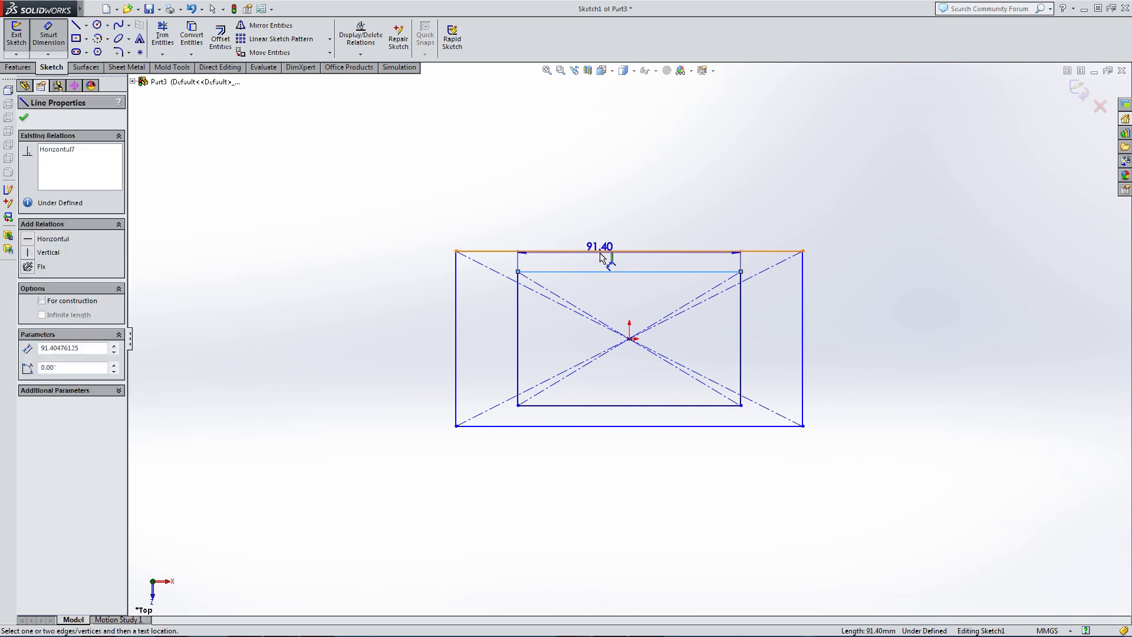
click(600, 252)
click(641, 192)
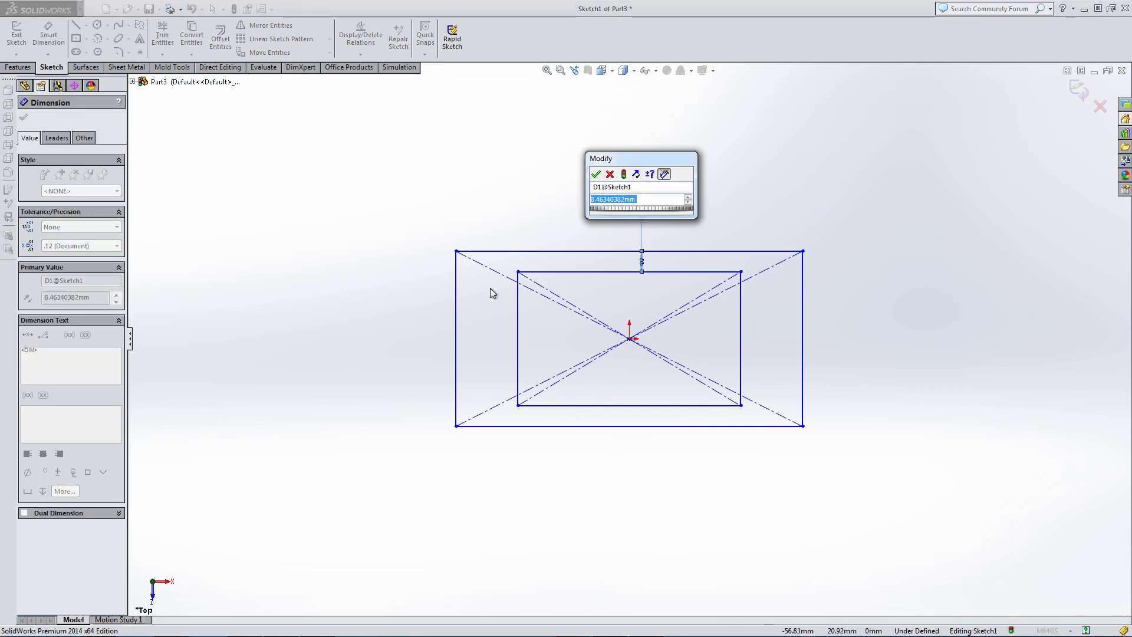
text(2.5)
key(Return)
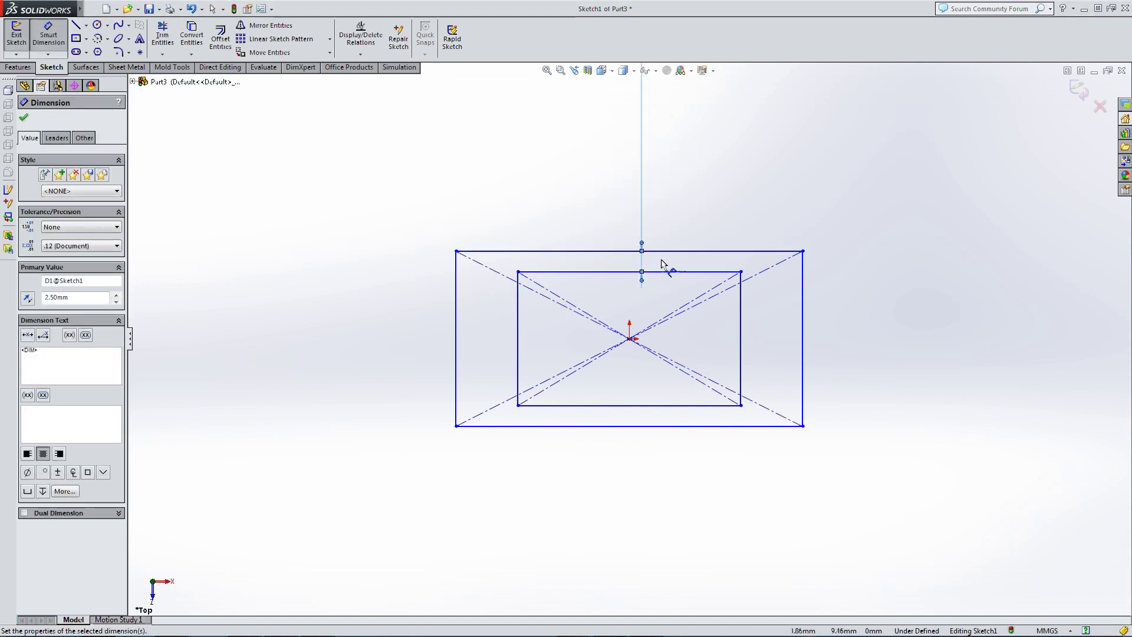
Step: Dimension the gap between the right vertical edges of the two rectangles as 2.5 mm
click(742, 330)
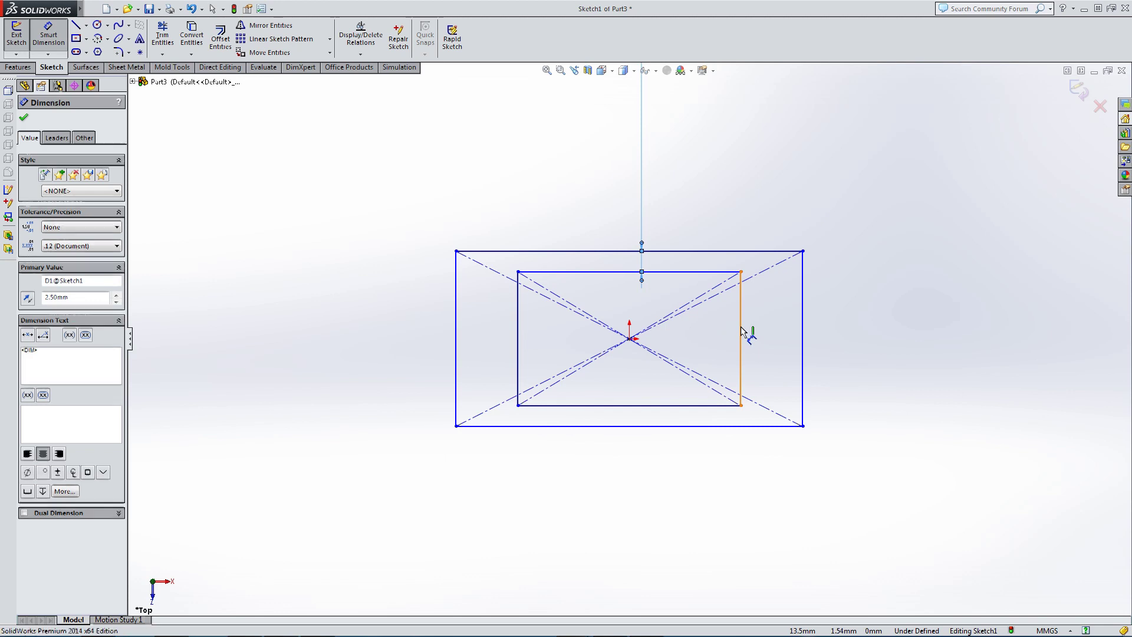
click(803, 350)
click(851, 345)
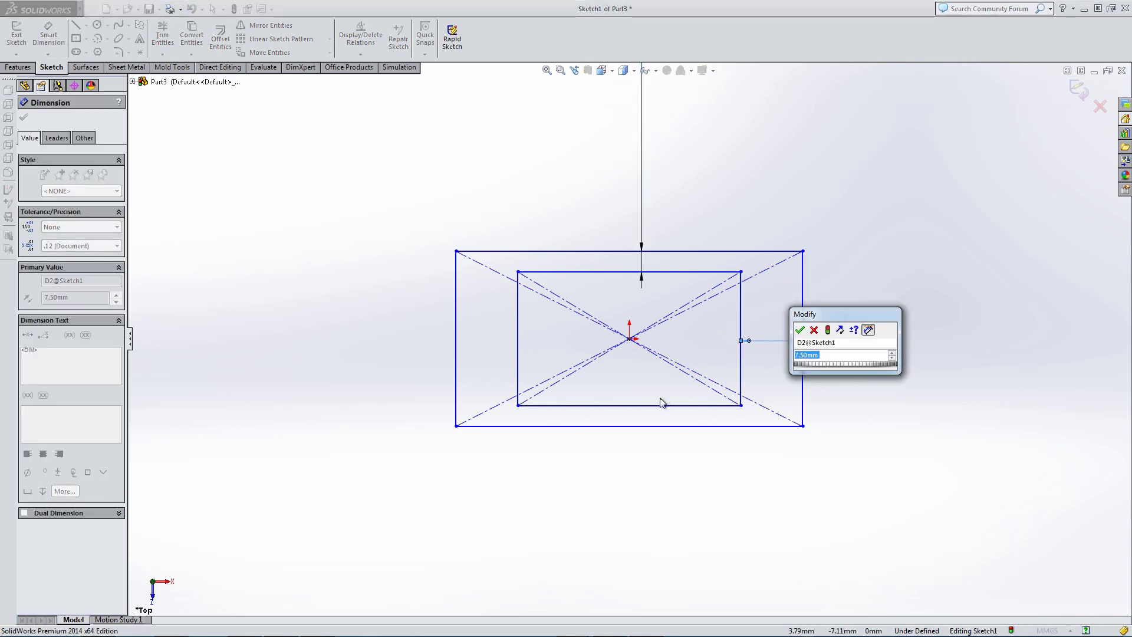
text(2.5)
key(Return)
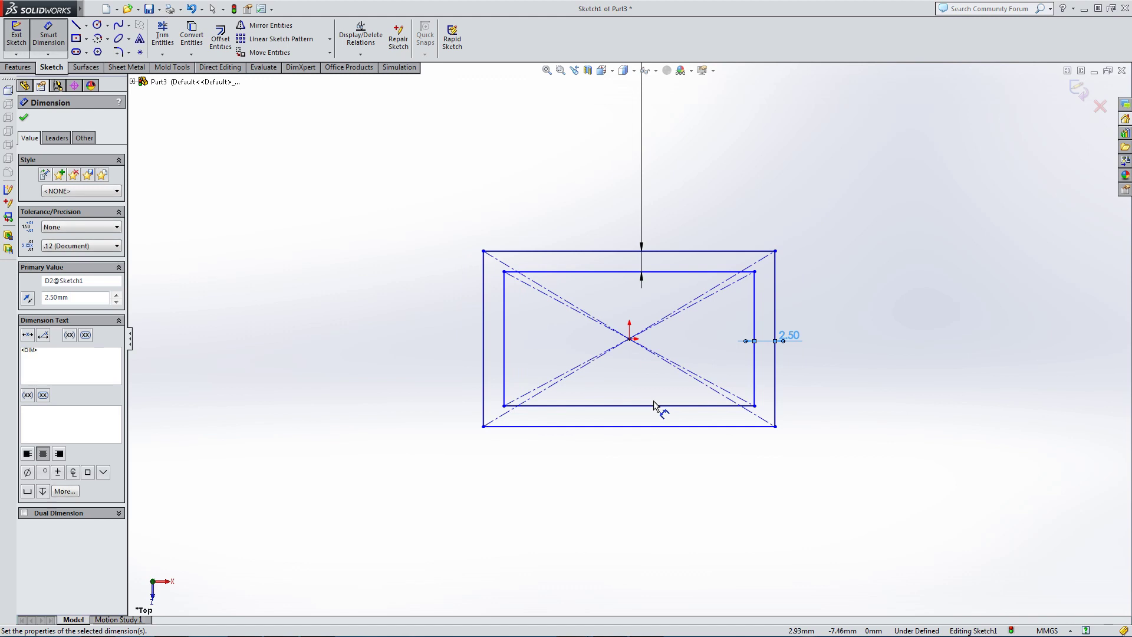
Step: Move the text of the vertical gap dimension closer to the rectangles and end dimensioning
key(z)
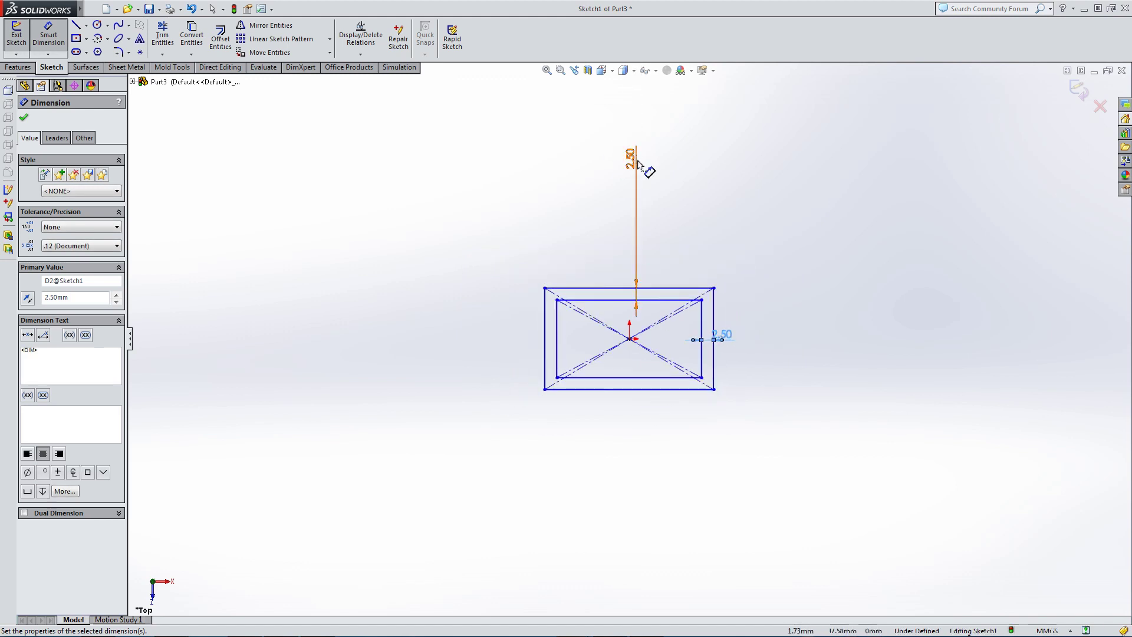
drag(635, 160, 631, 257)
scroll(601, 366, down, 5)
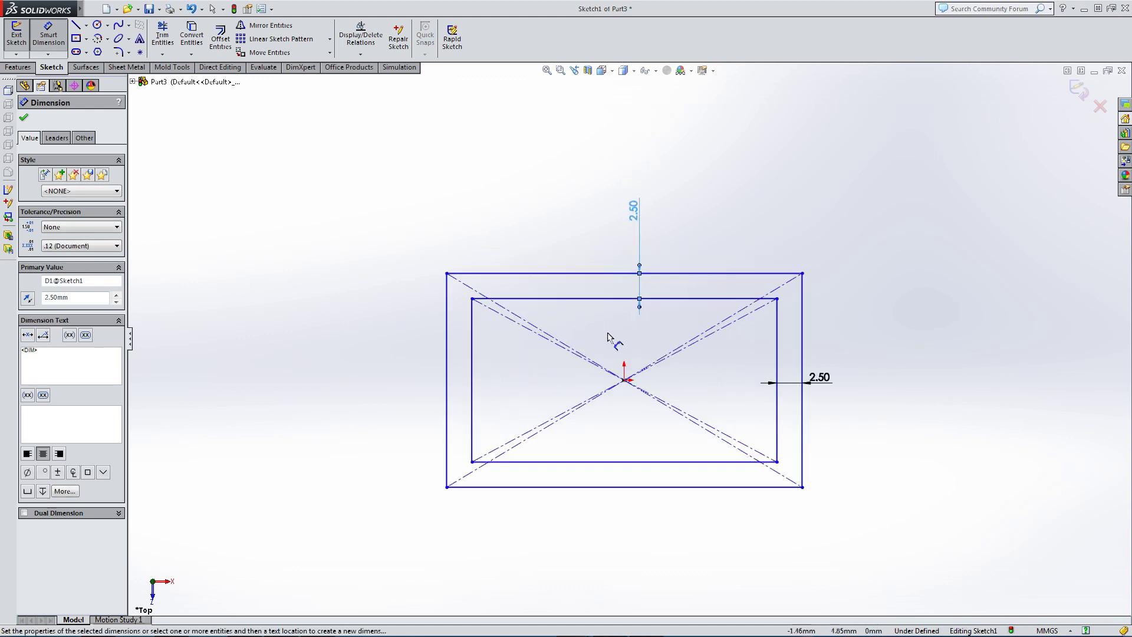
key(Escape)
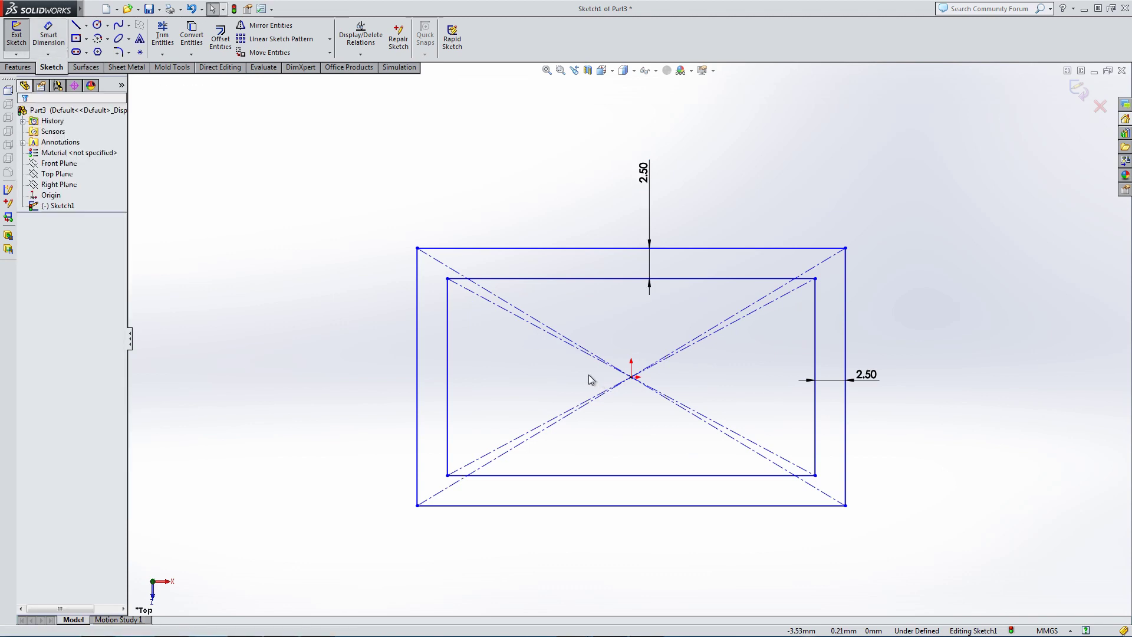
Step: Dimension the outer rectangle's horizontal length as 230 mm
key(d)
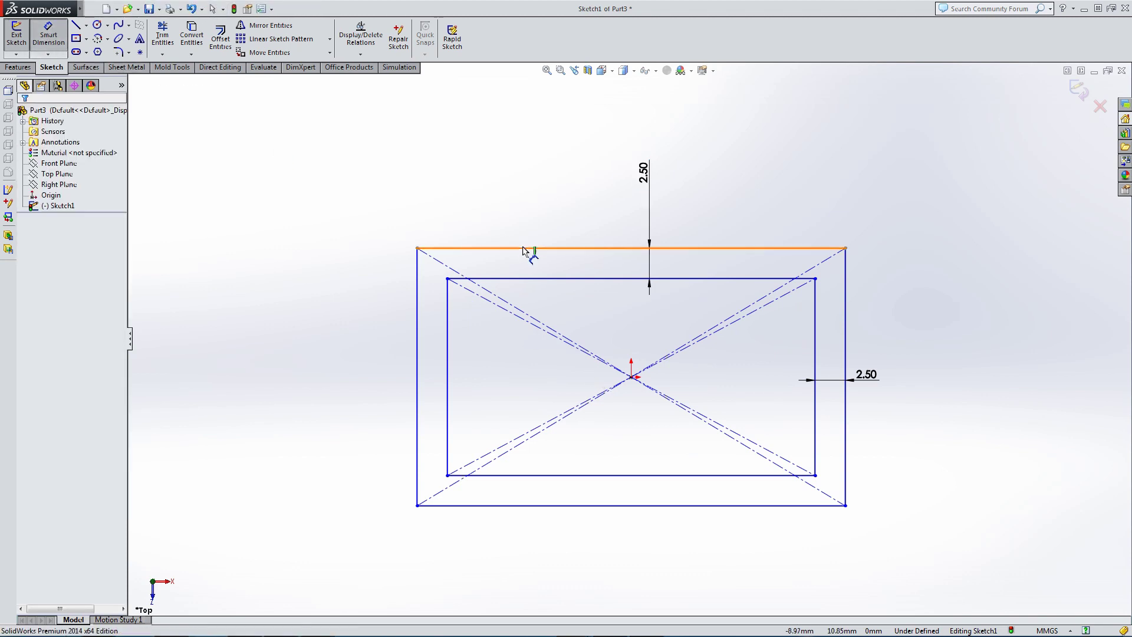
click(523, 250)
scroll(648, 236, up, 5)
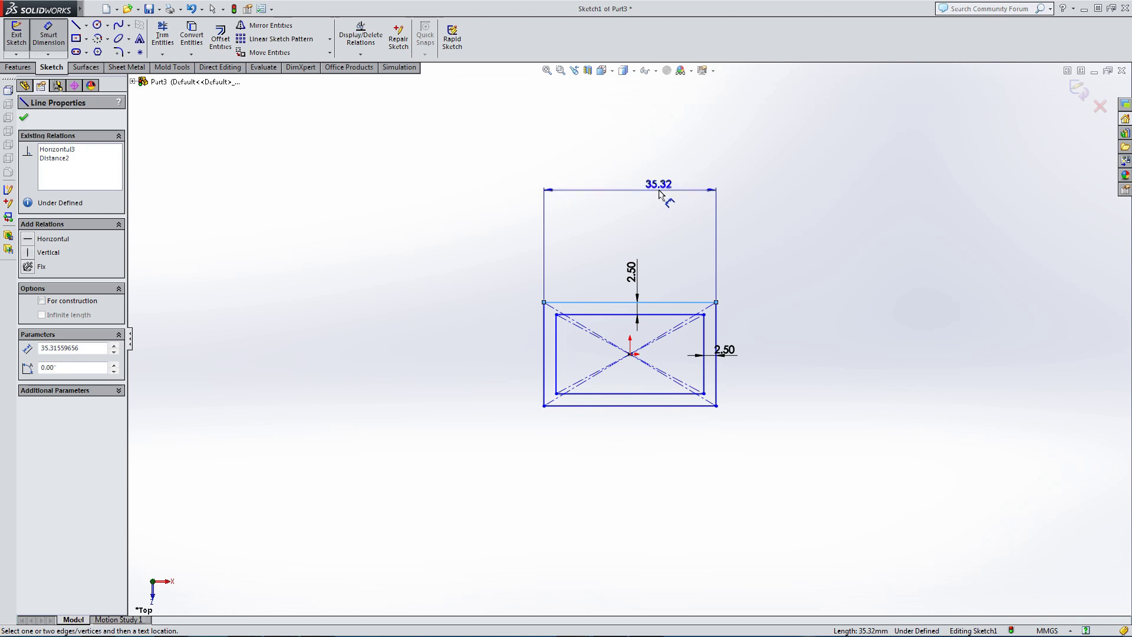
click(658, 188)
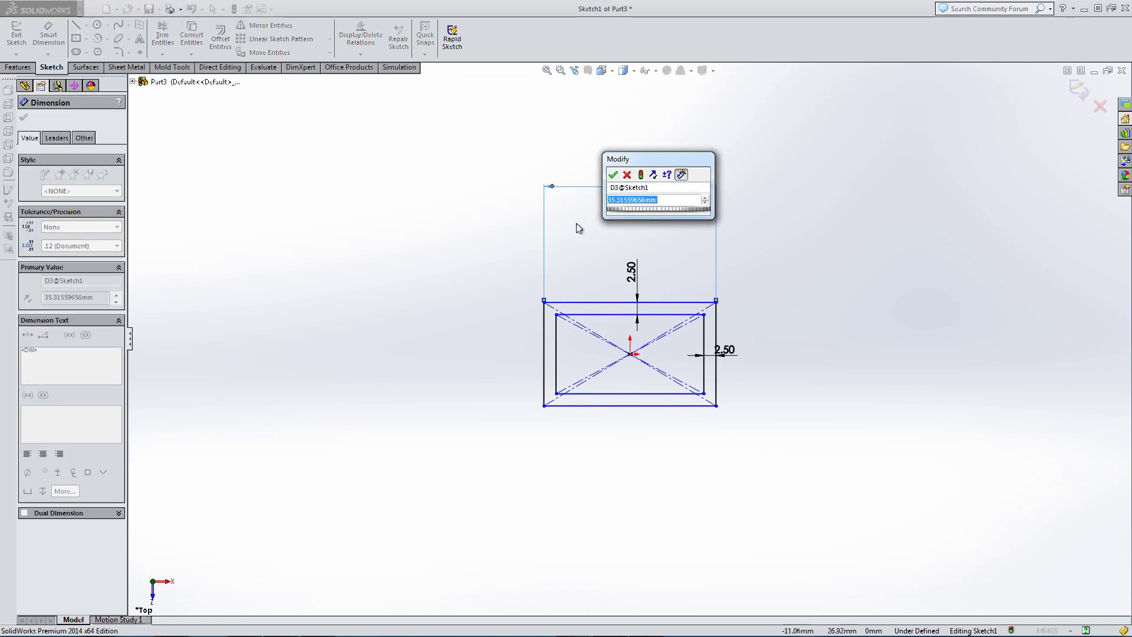
text(230)
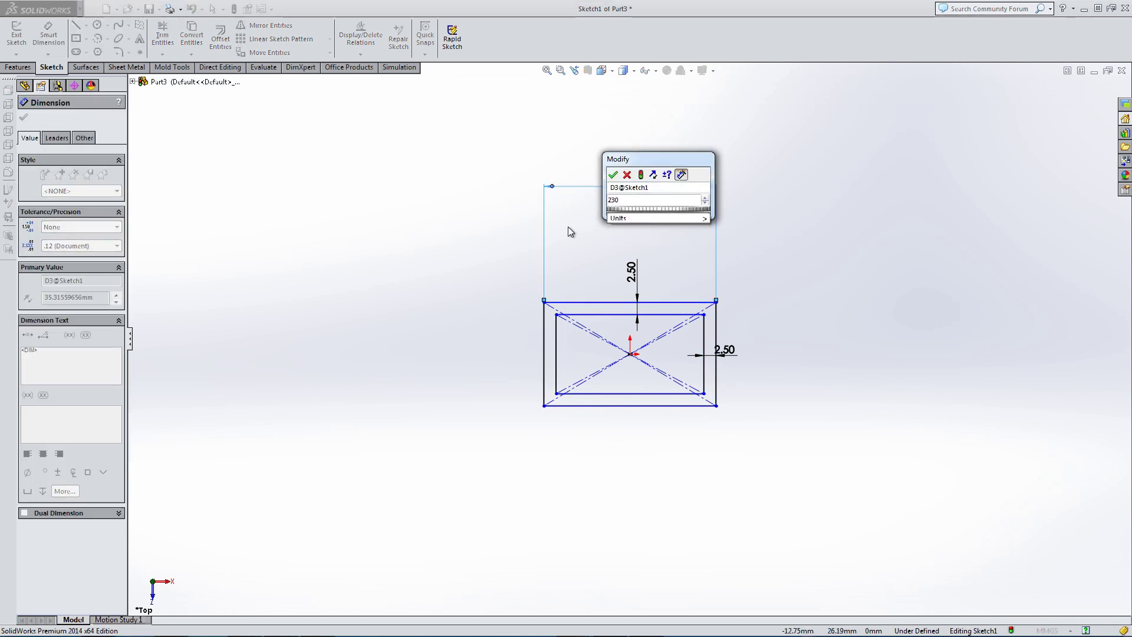
key(Return)
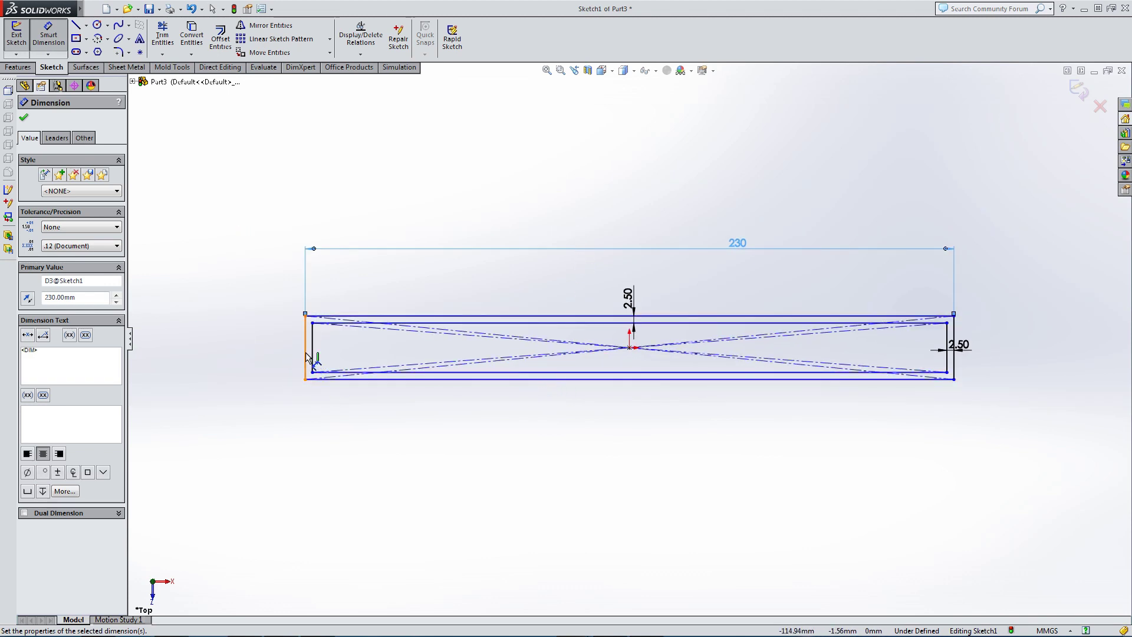
Step: Dimension the outer rectangle's vertical edge as 190.5 mm
click(306, 352)
click(271, 348)
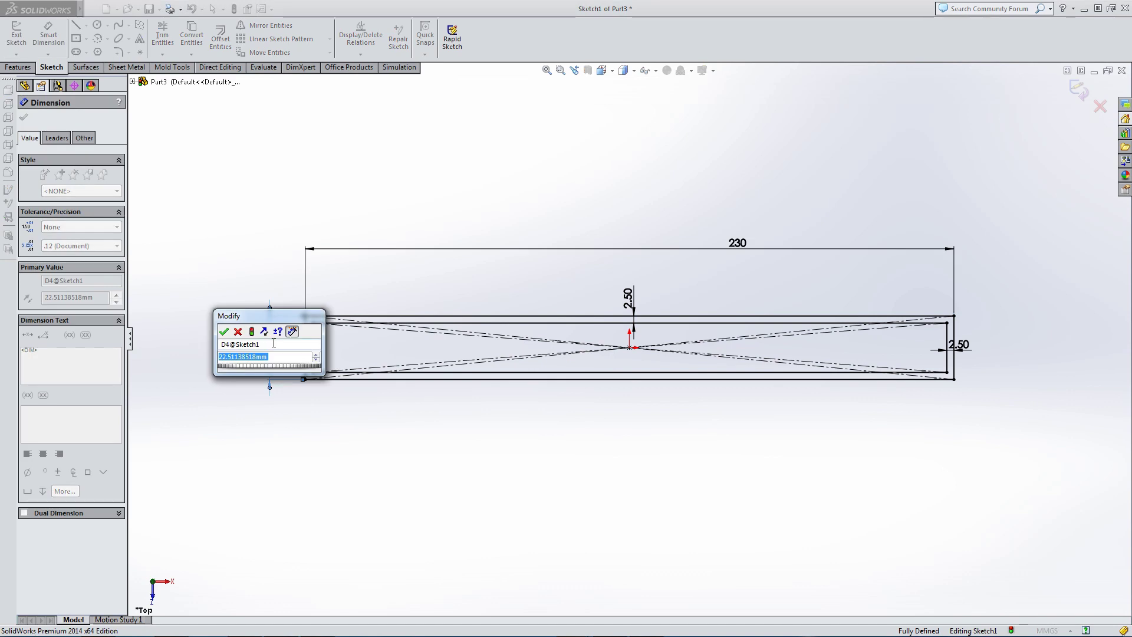
text(190.5)
key(Return)
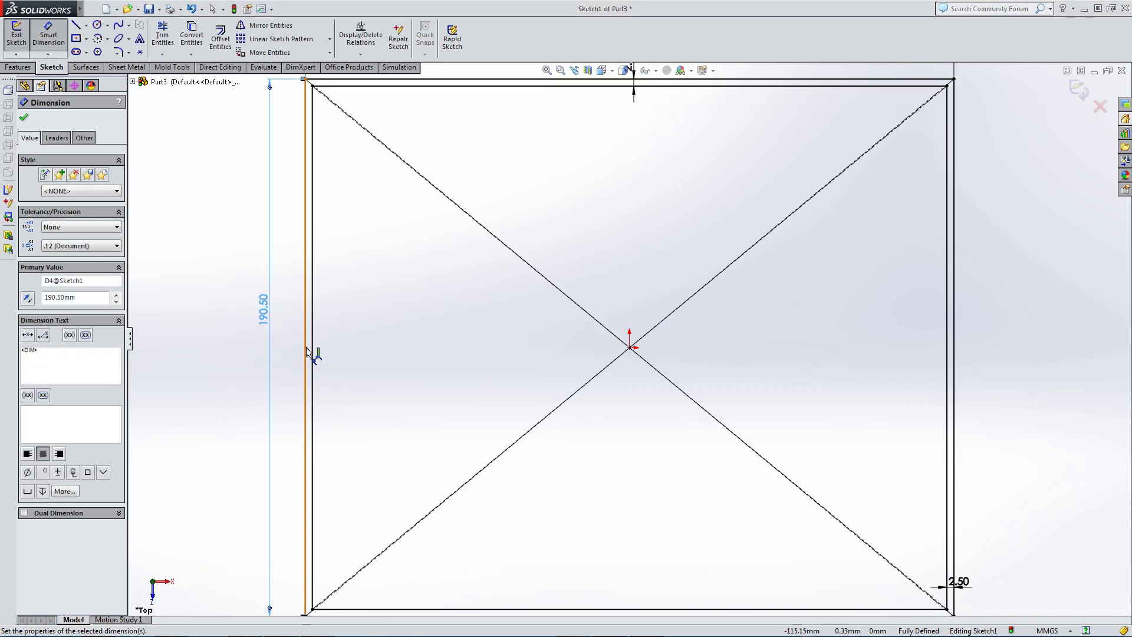
Step: Move the two 2.5 mm gap dimensions clear of the rectangles' outline and close the sketch
key(f)
click(299, 303)
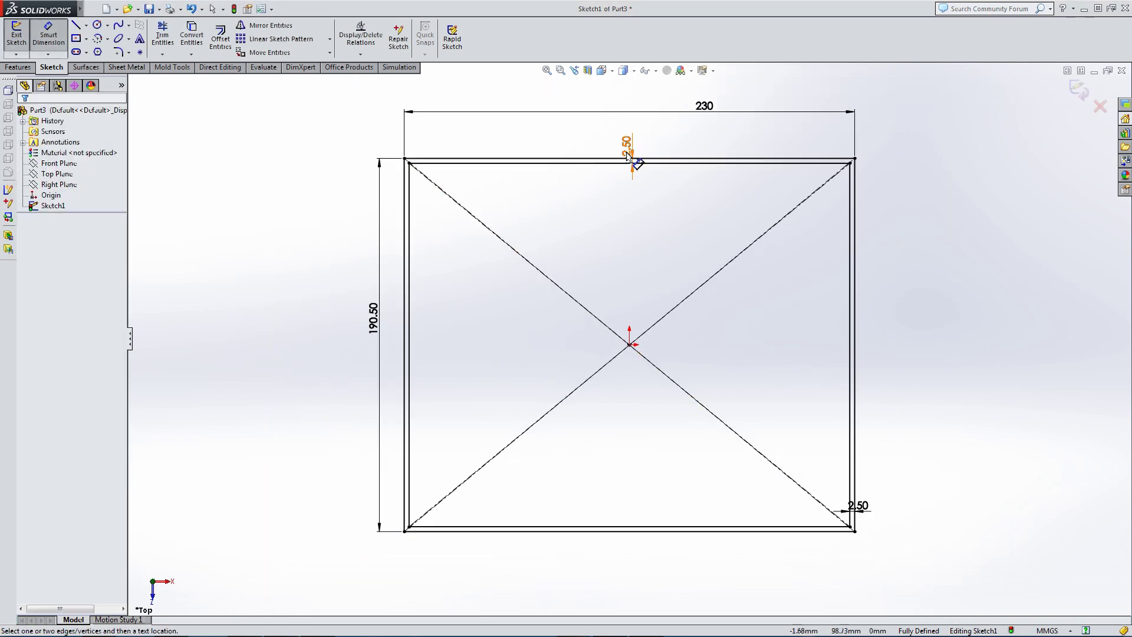
drag(631, 157, 633, 133)
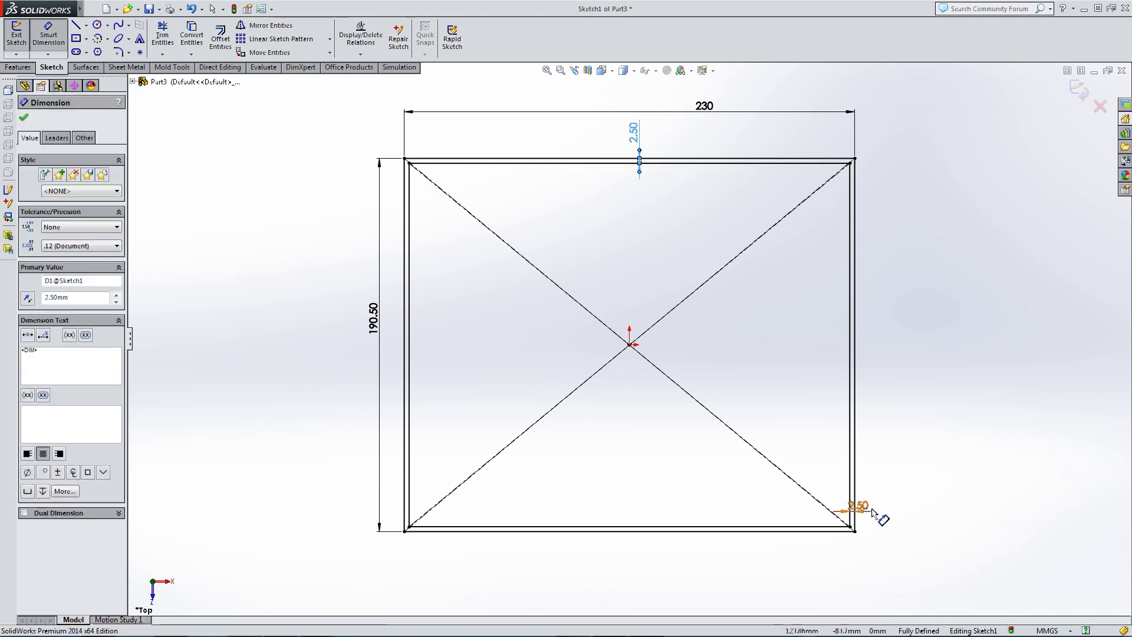
drag(870, 511, 894, 449)
click(901, 455)
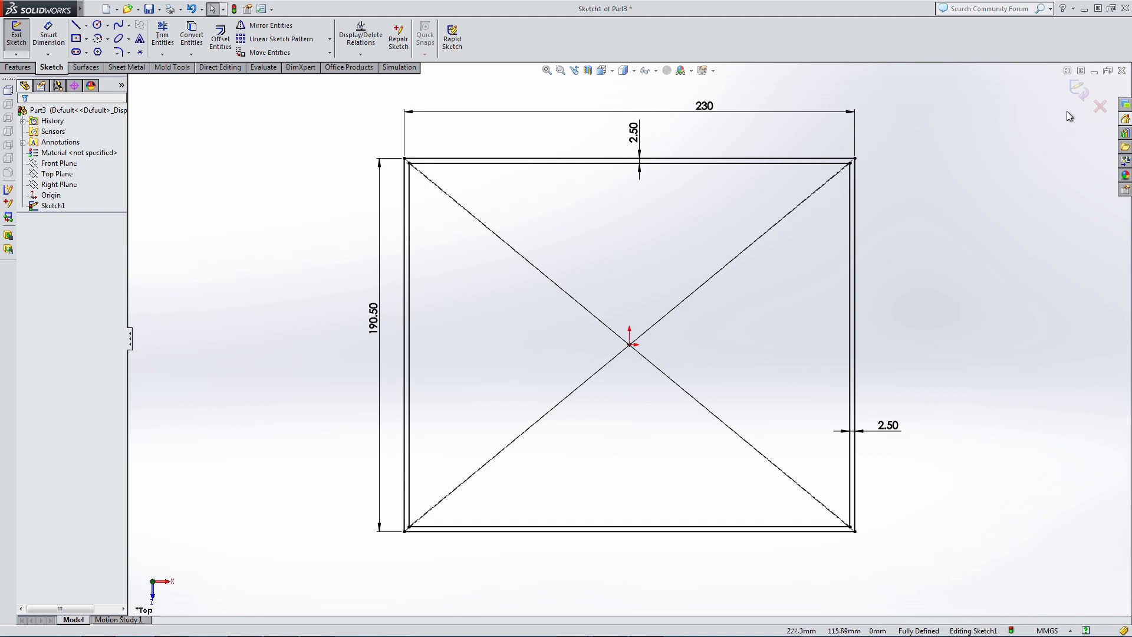
click(1077, 92)
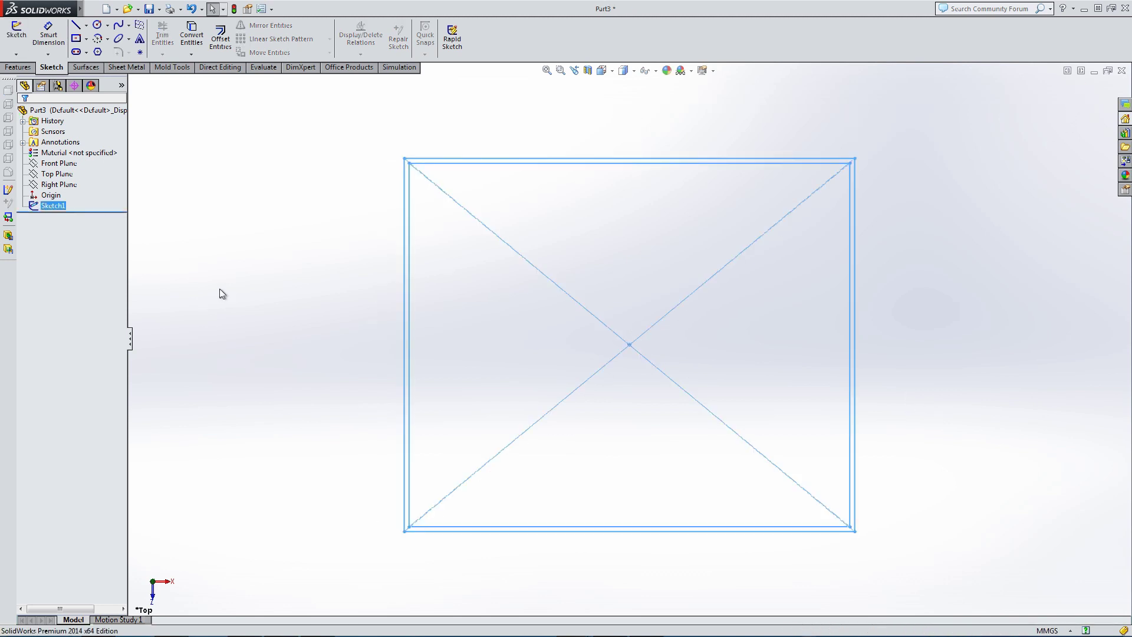
Step: Rename the finished base sketch as Template Sketch
click(52, 206)
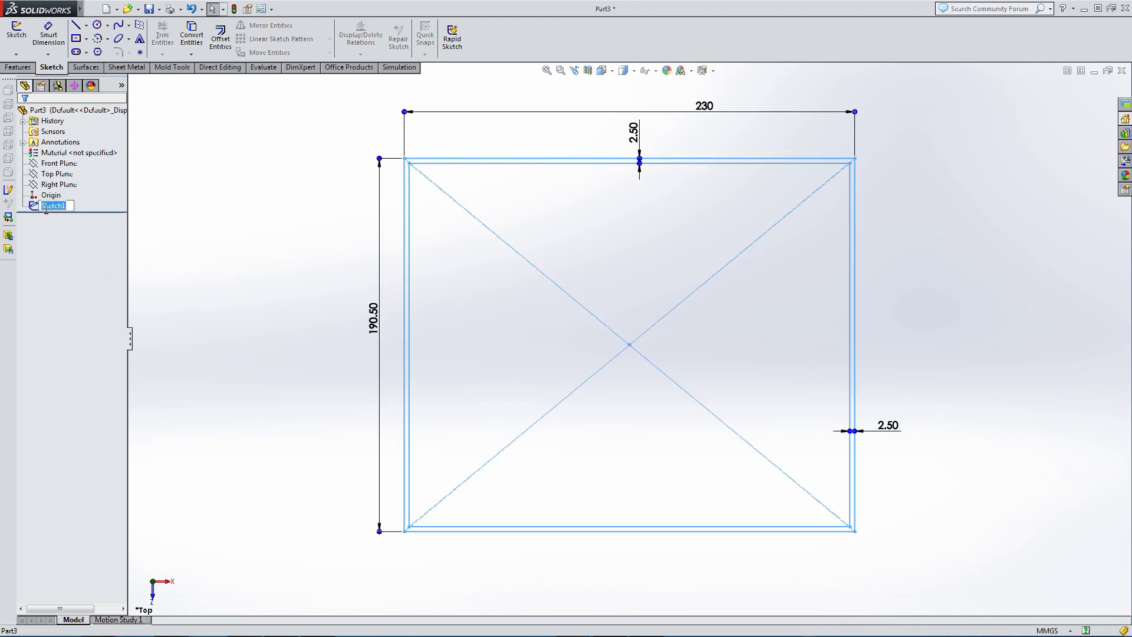
text(Tu)
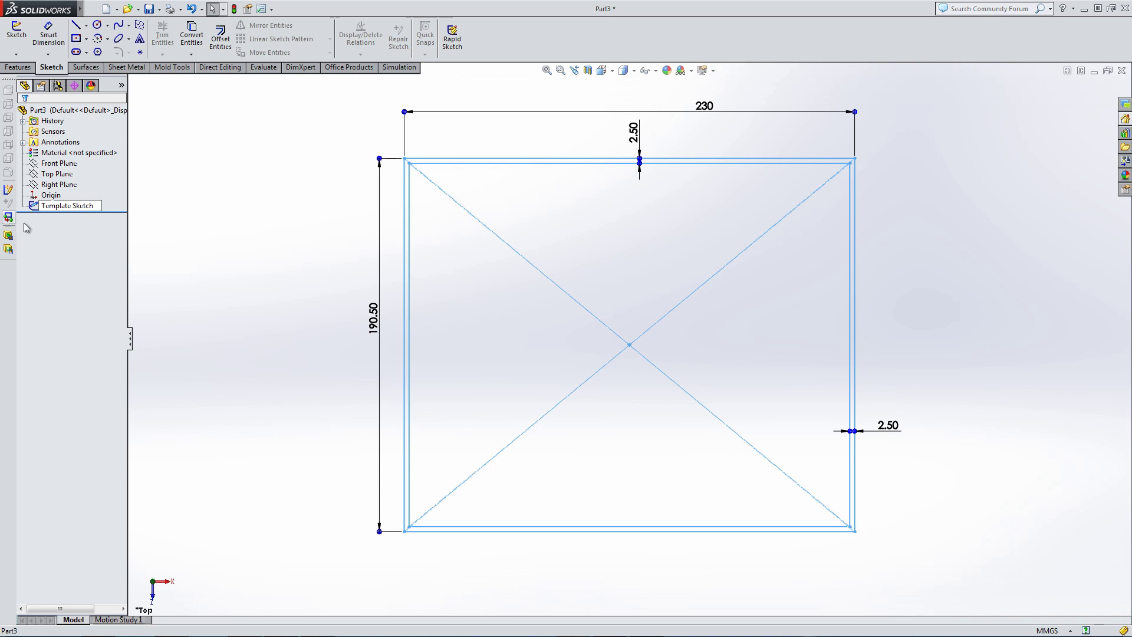
click(186, 345)
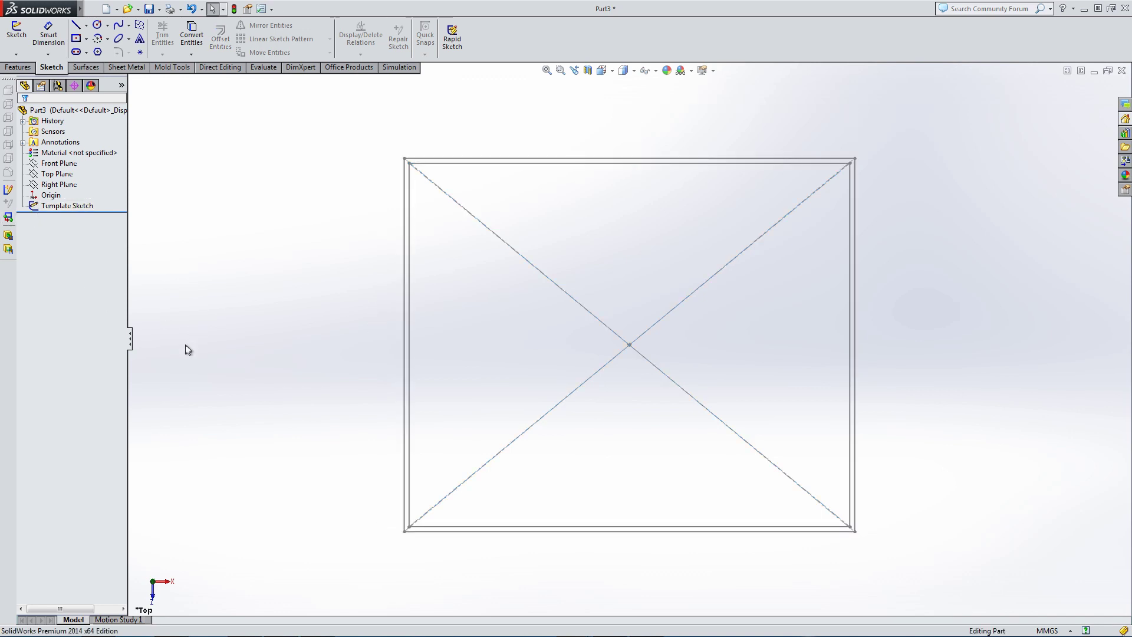
Step: Convert the Template Sketch entities into a new sketch on the Top Plane and delete the converted inner rectangle
click(69, 186)
click(66, 175)
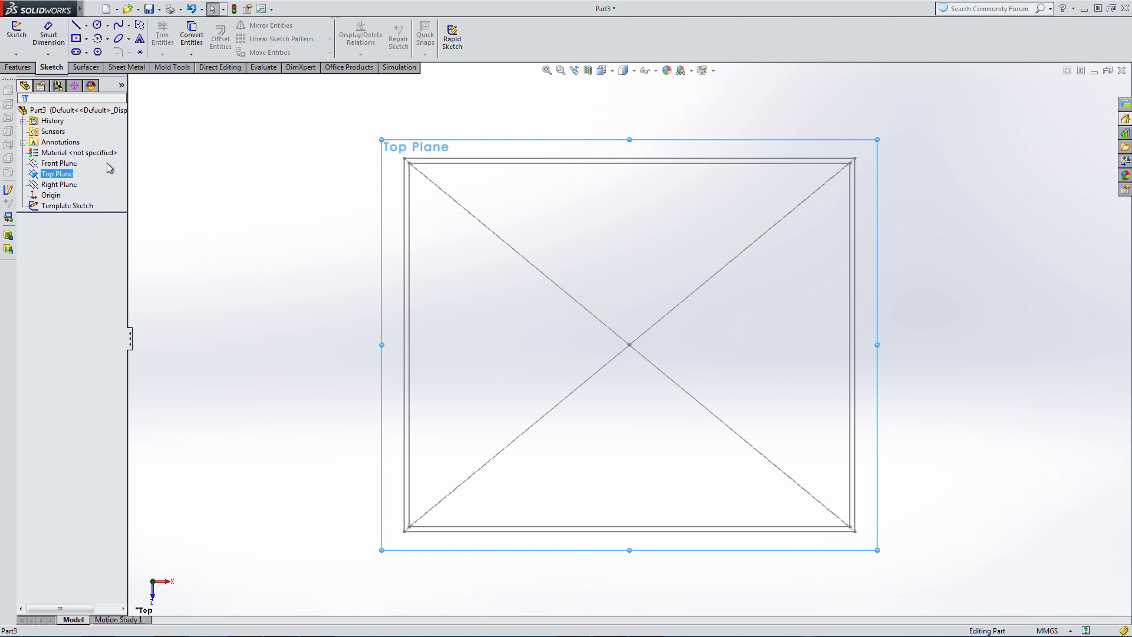
click(17, 35)
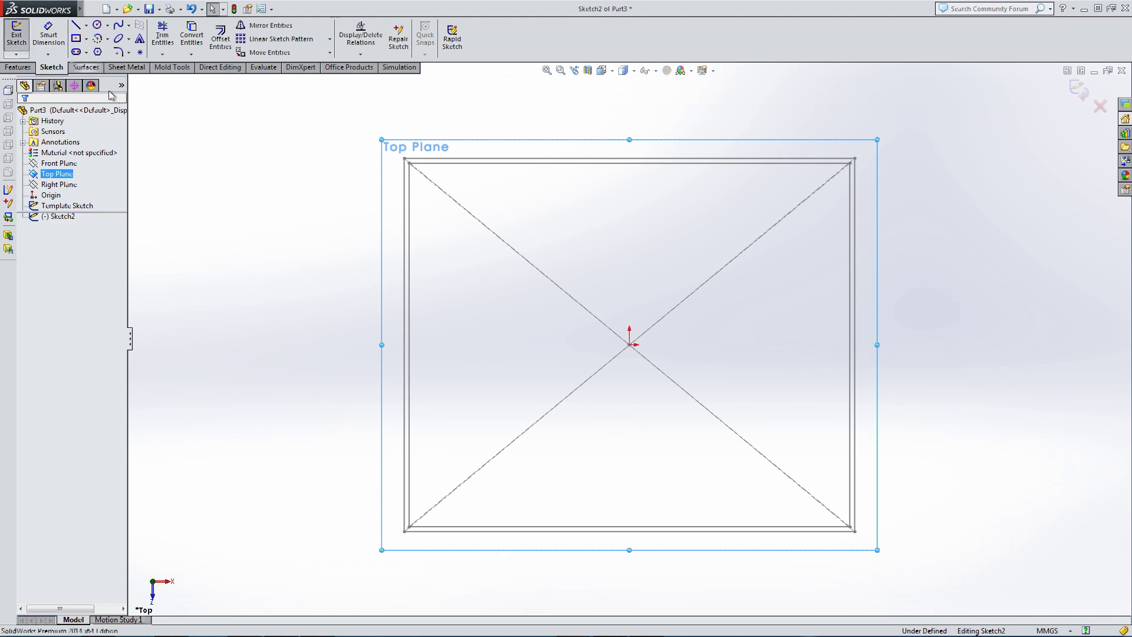
click(324, 181)
click(76, 205)
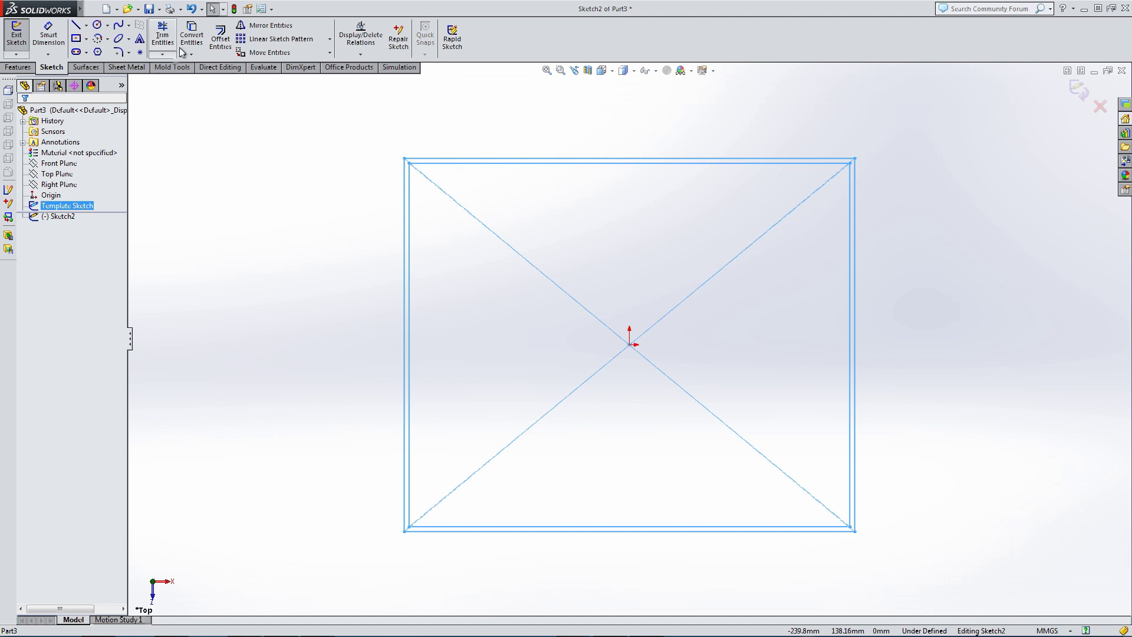
click(190, 30)
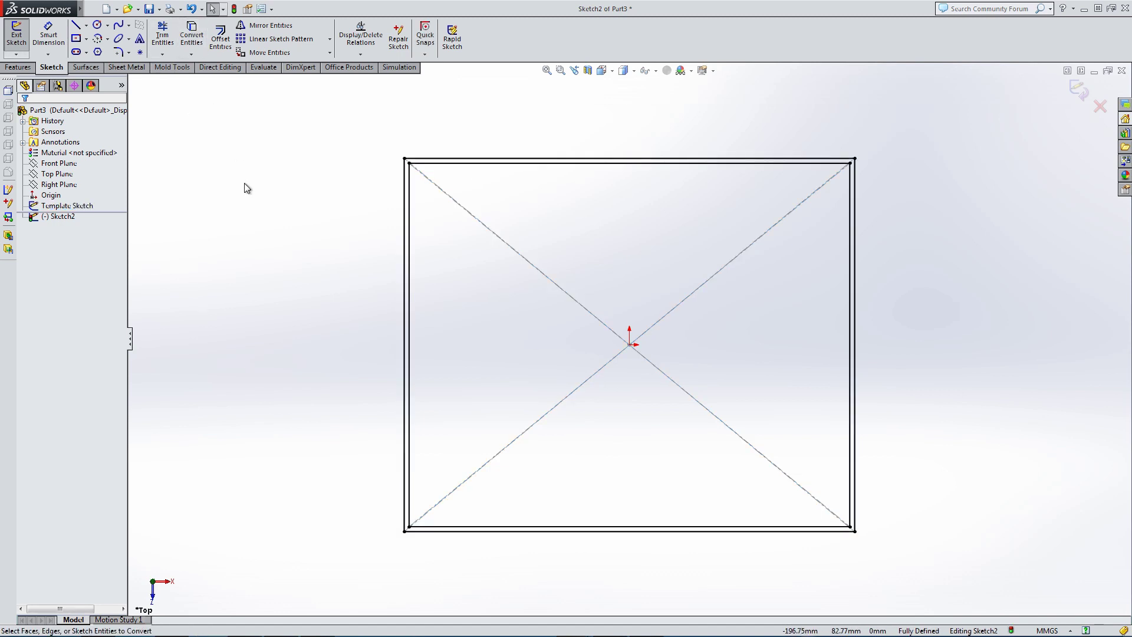
click(409, 185)
click(429, 188)
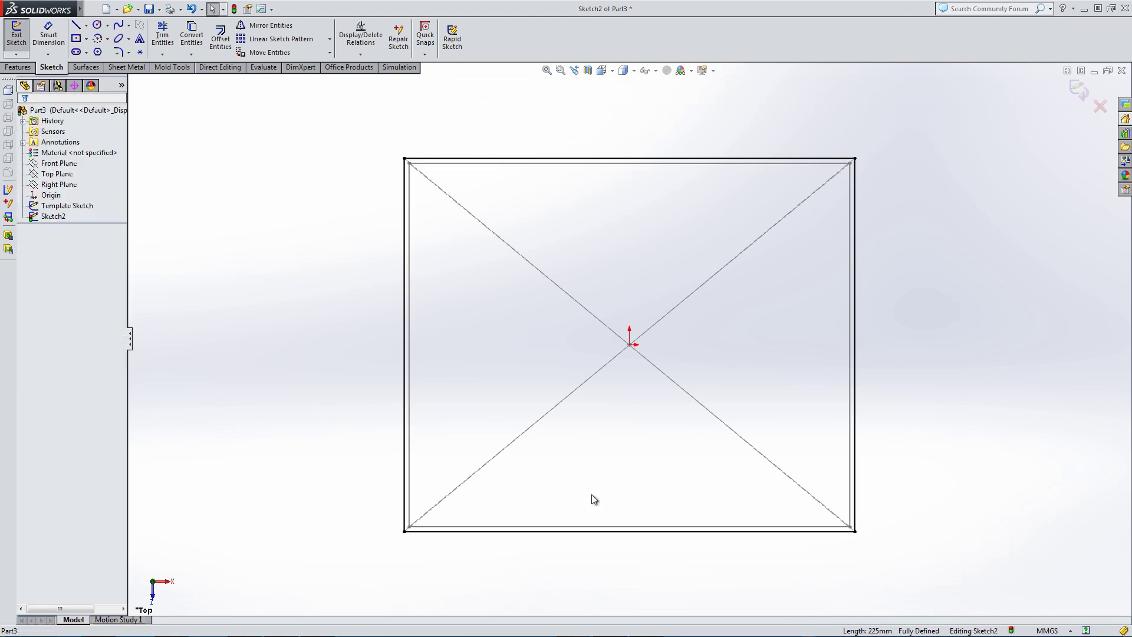
Step: Extrude the outer rectangle as a blind boss 2 mm deep, in the reversed direction below the Top Plane
click(18, 67)
click(22, 37)
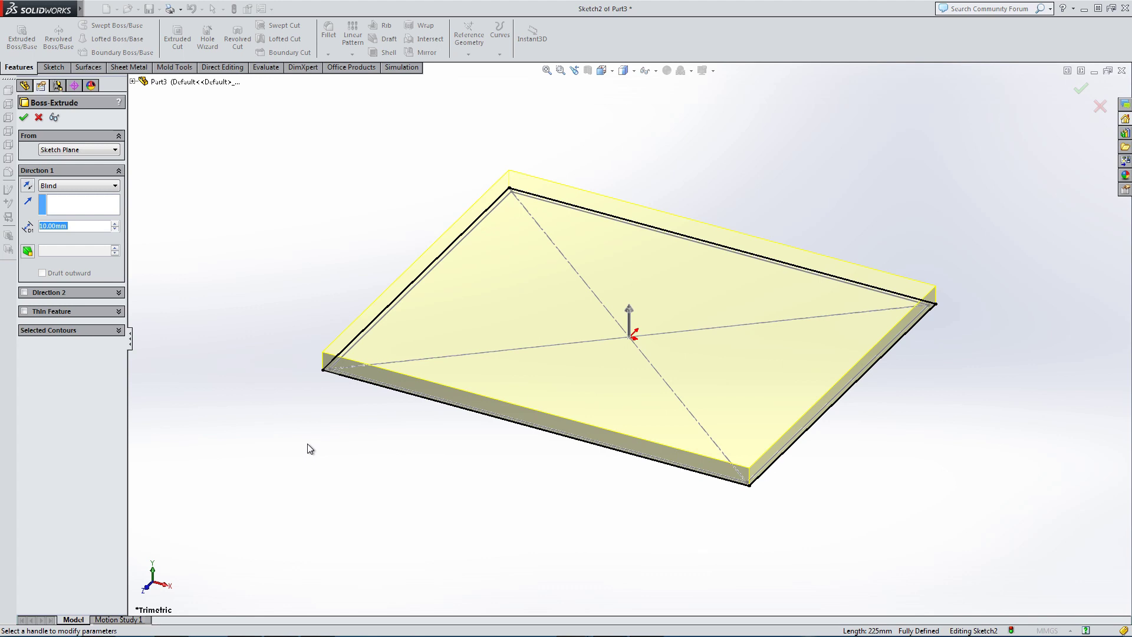
click(27, 186)
click(75, 229)
text(2)
key(Return)
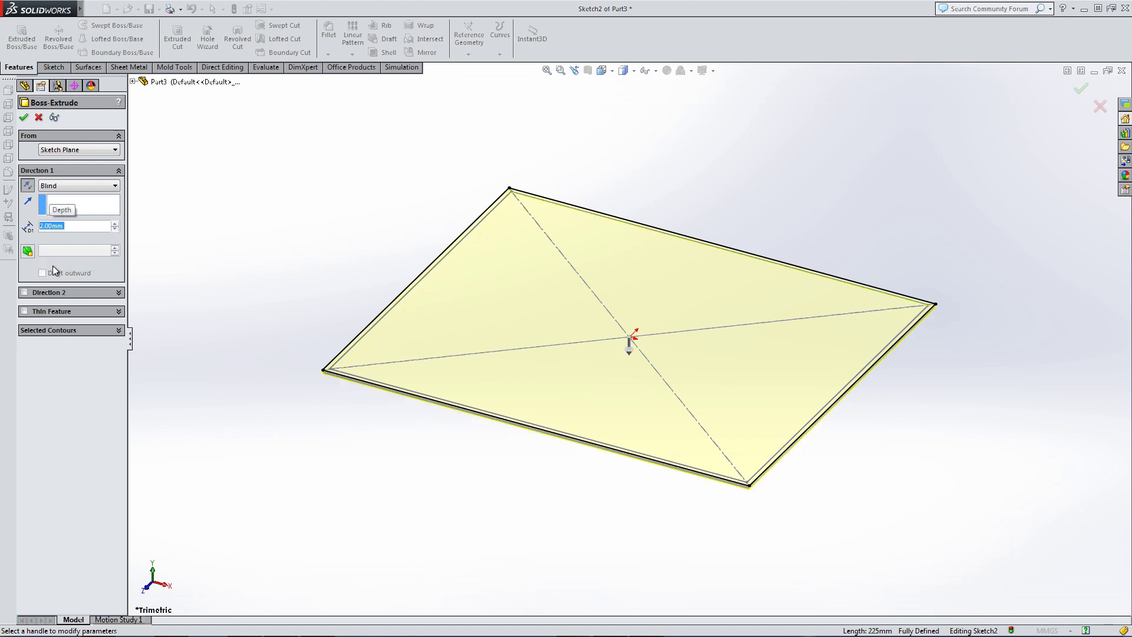
key(Return)
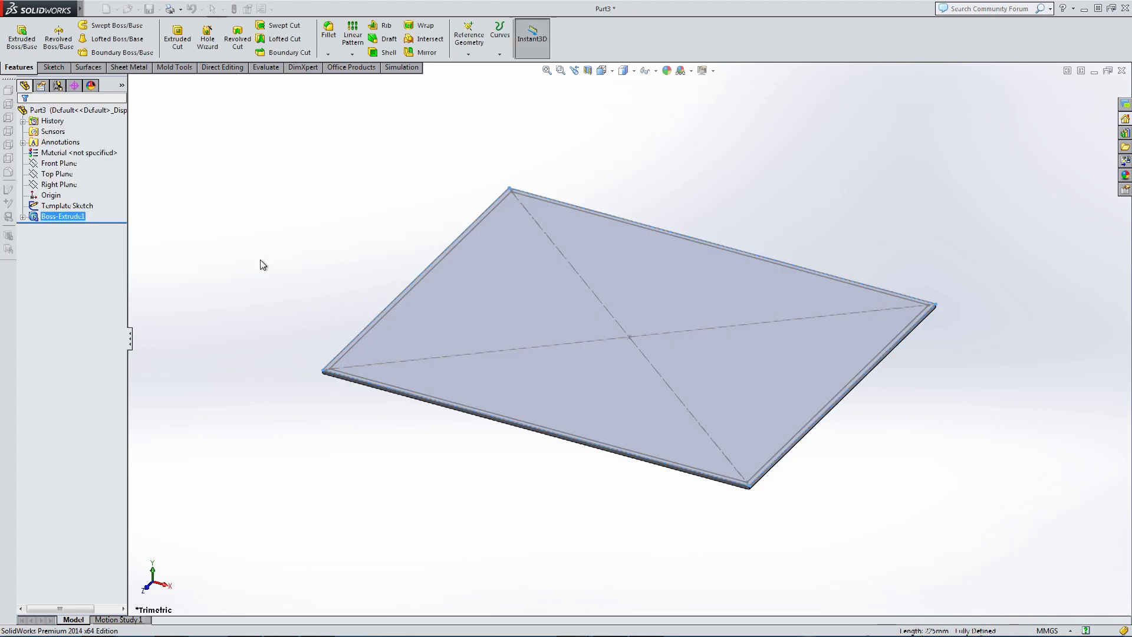
click(260, 260)
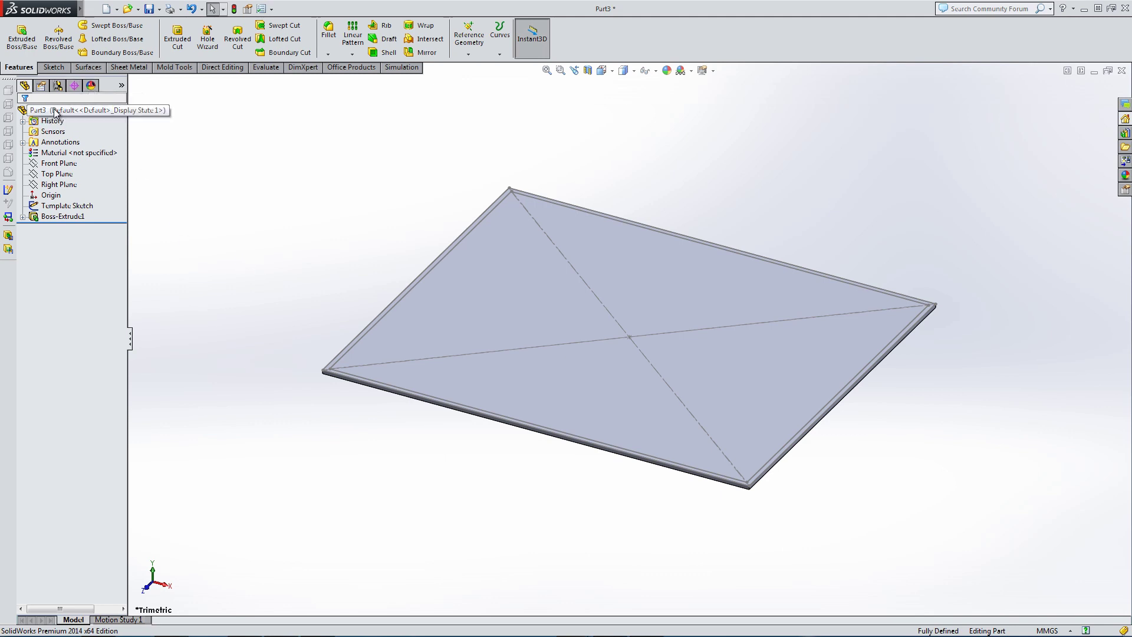
Step: Change the appearance colour of the whole part to yellow (RGB 255, 255, 0)
right_click(54, 111)
click(85, 95)
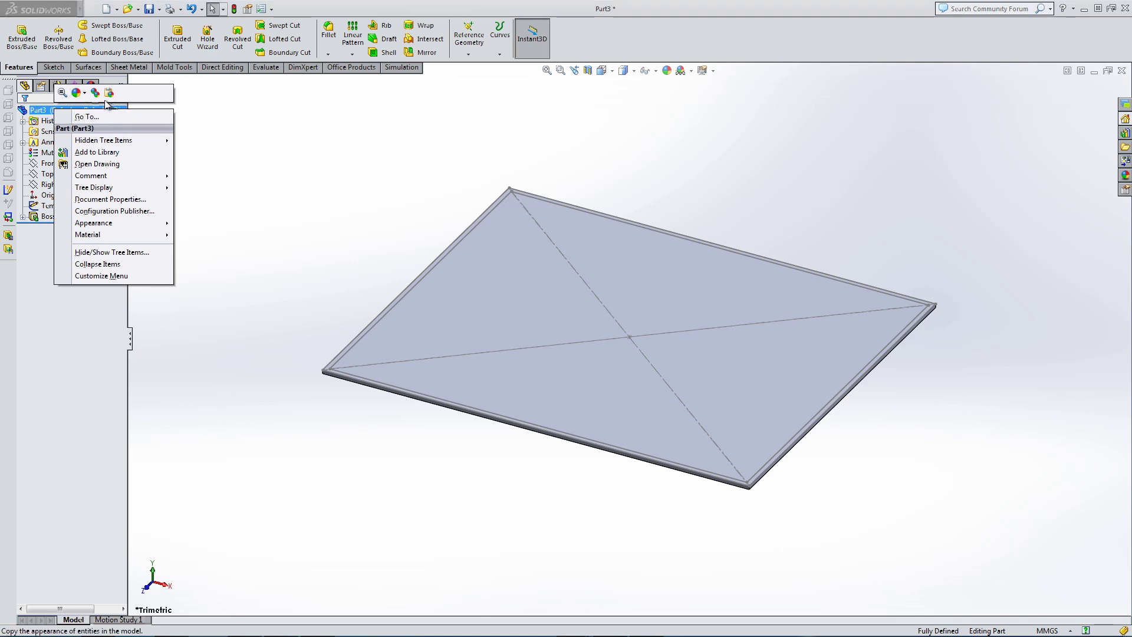
click(91, 116)
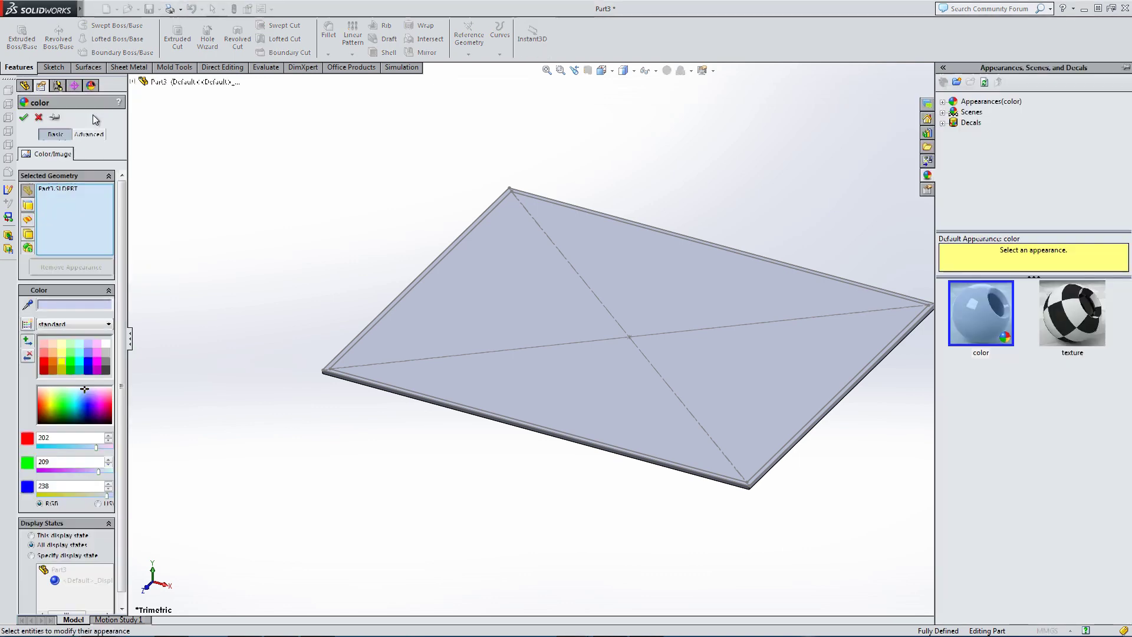
click(88, 366)
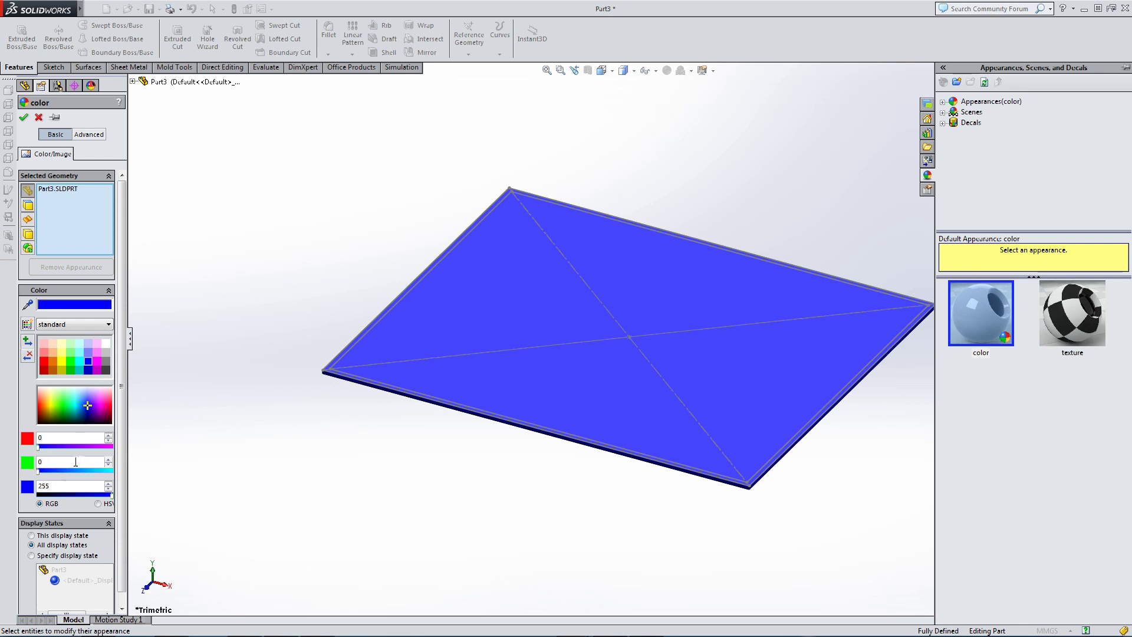
drag(38, 472, 96, 471)
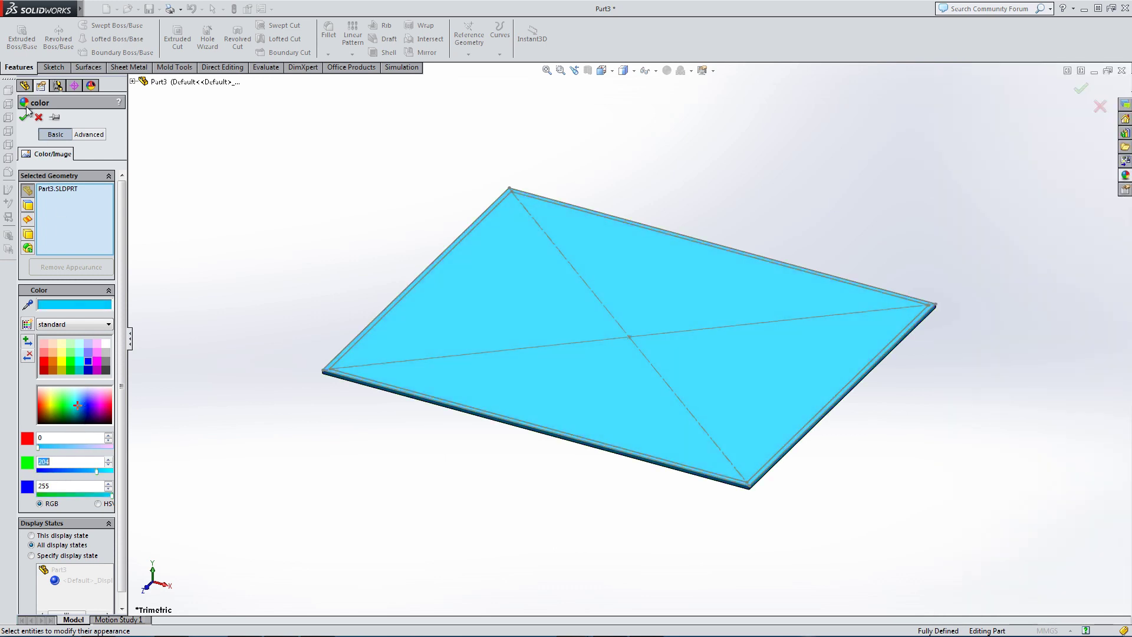
click(61, 361)
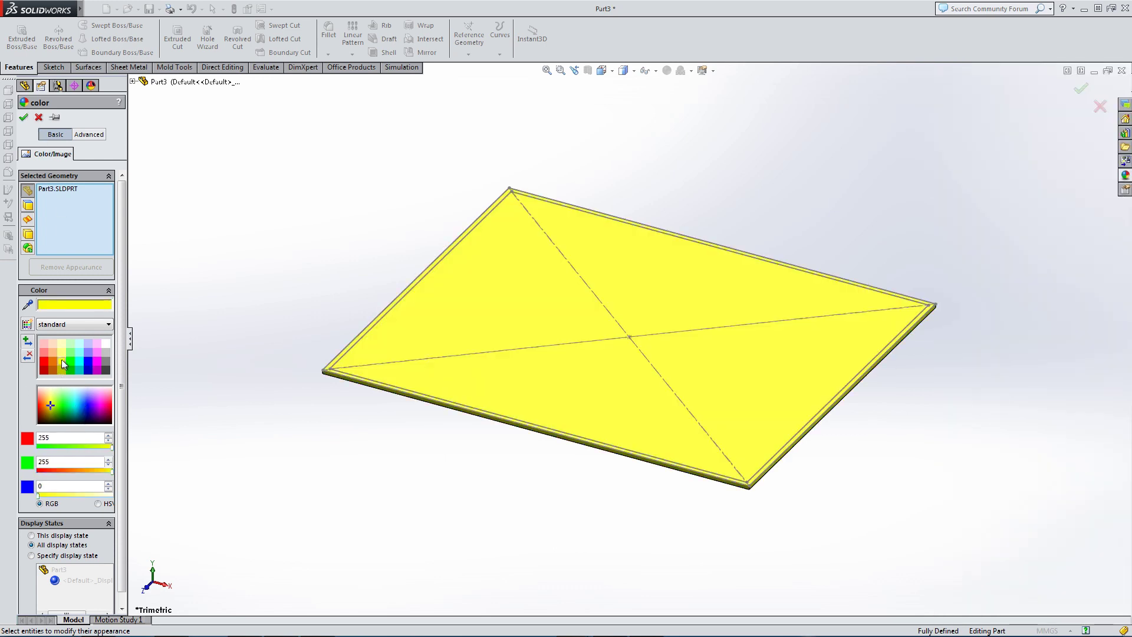
click(23, 117)
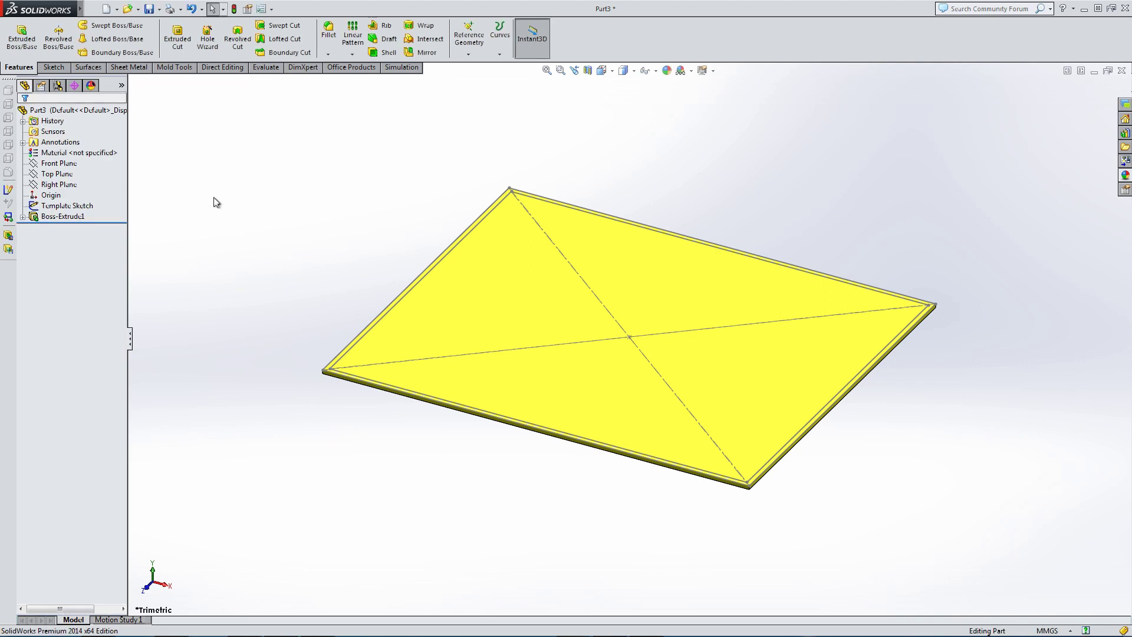
Step: Start a 3D sketch and draw a vertical line upward along Y from the origin at the plate's centre
middle_drag(672, 374, 546, 359)
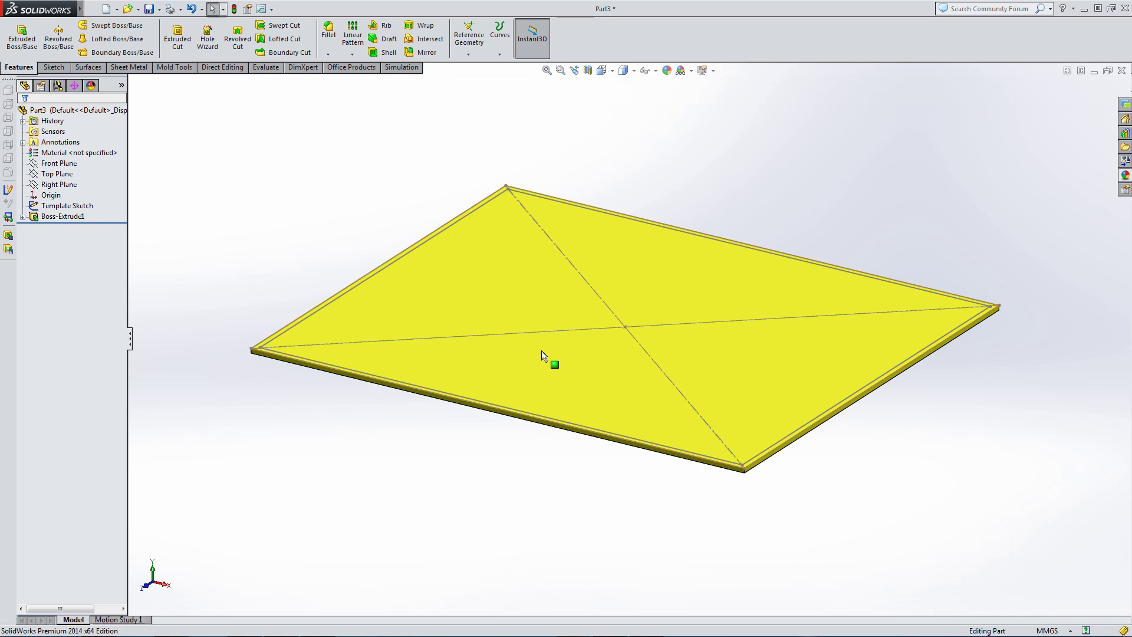
click(54, 67)
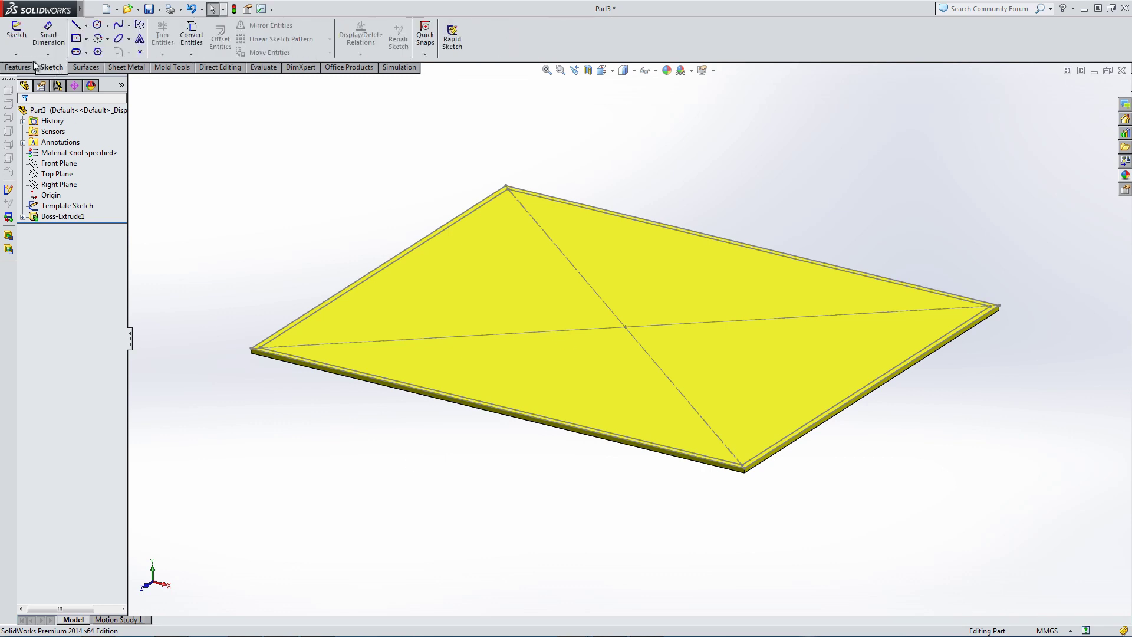
click(16, 54)
click(24, 77)
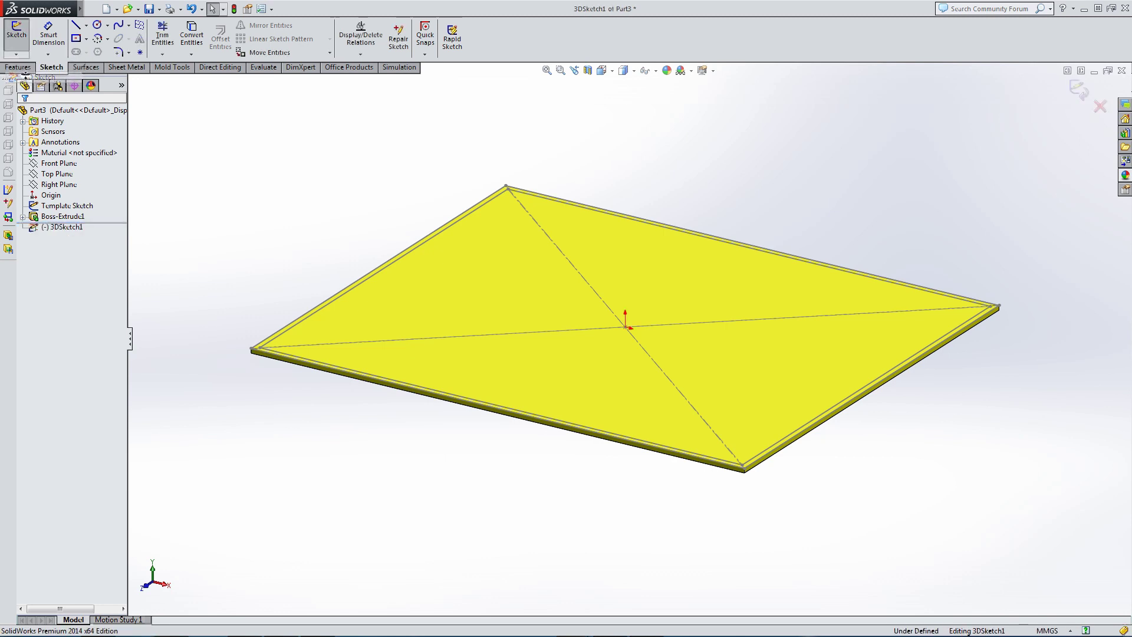
click(75, 25)
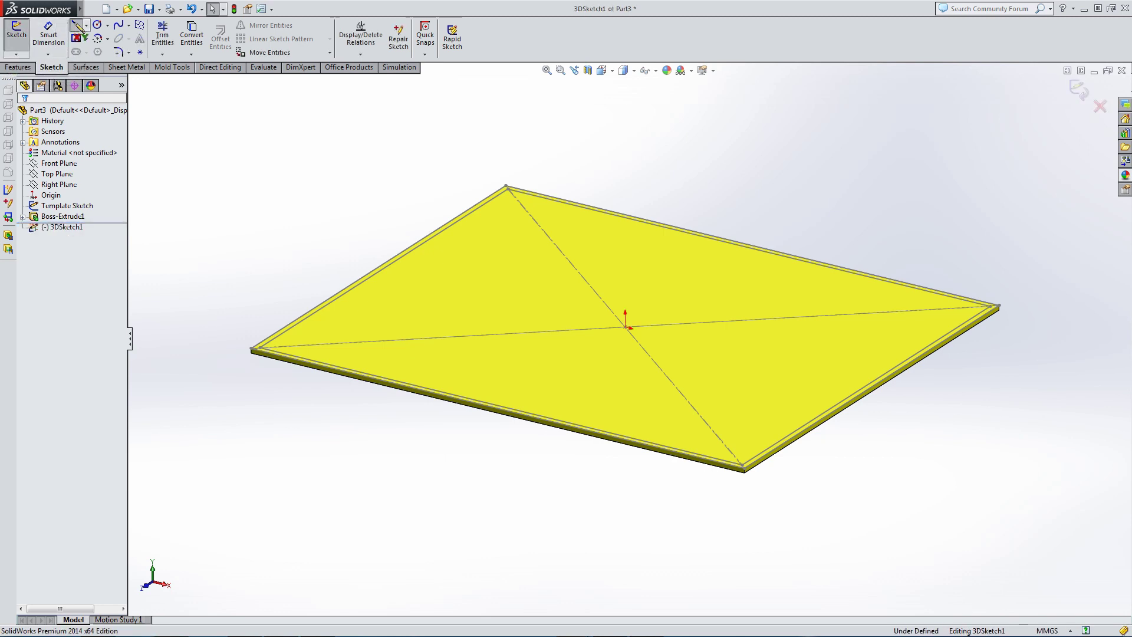
click(626, 326)
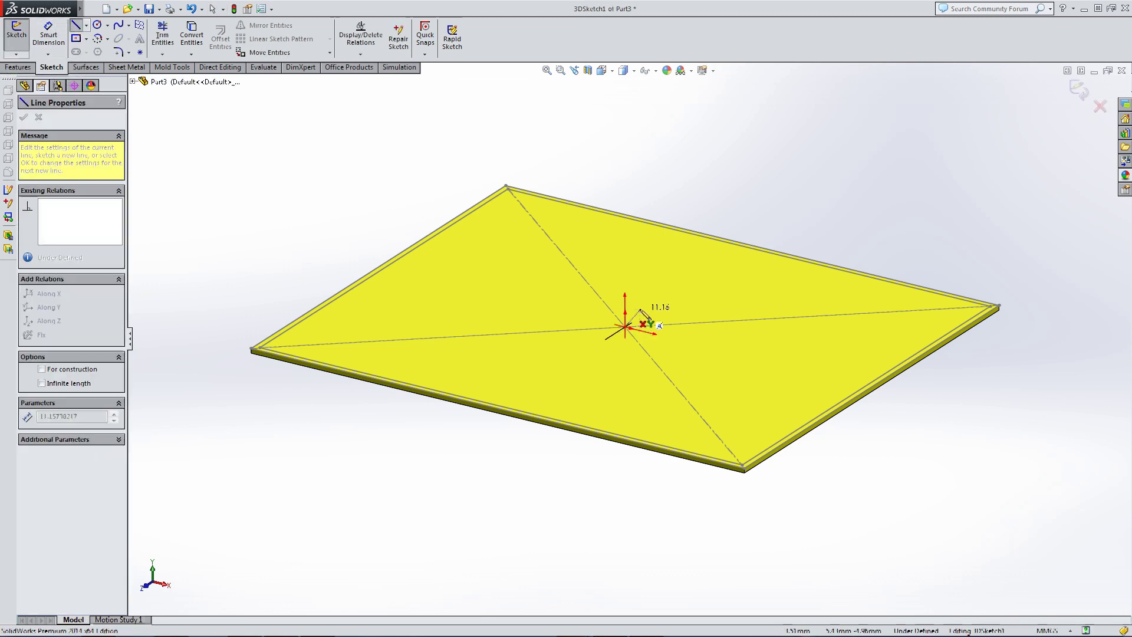
click(625, 245)
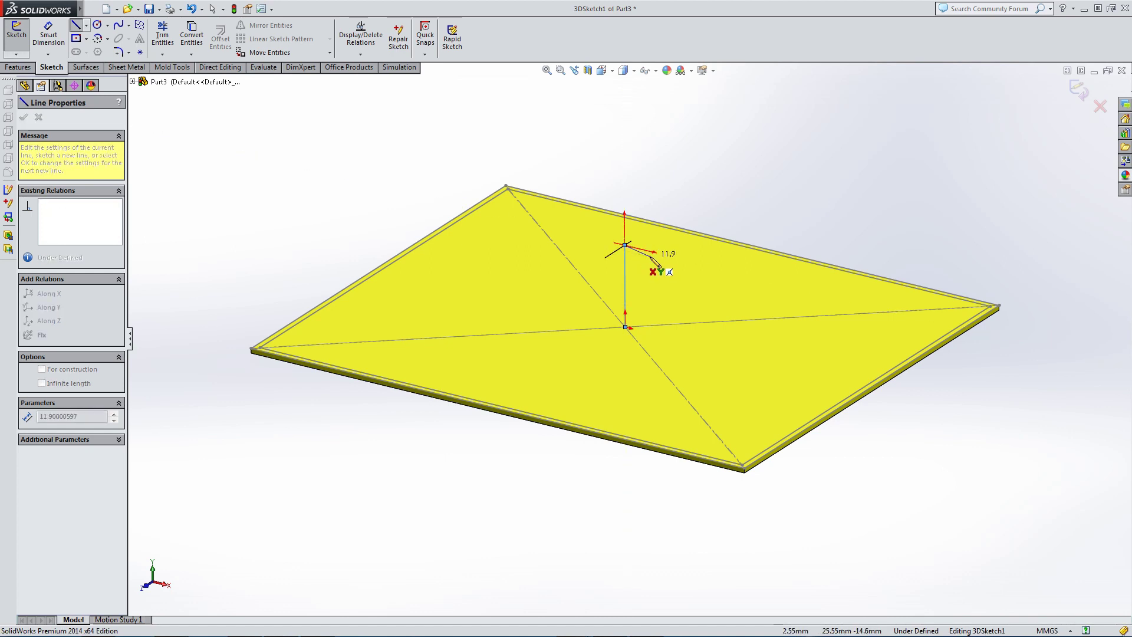
Step: Draw two lines from the vertical line's upper end, one to the inner rectangle's front corner and one to its right corner
middle_drag(652, 258, 648, 286)
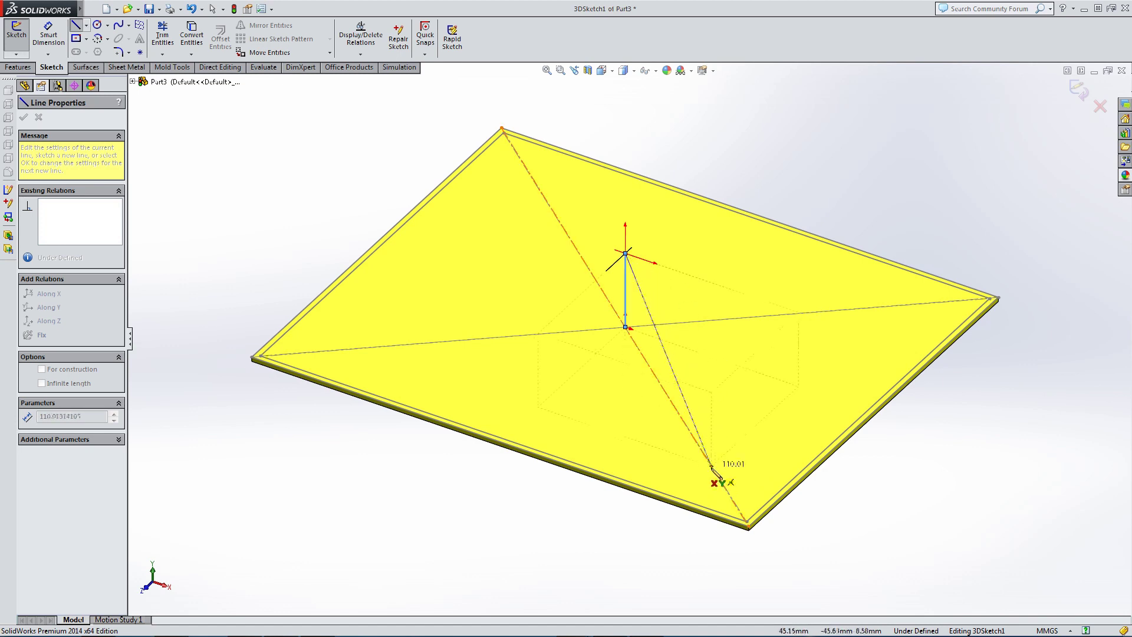
click(747, 521)
key(Escape)
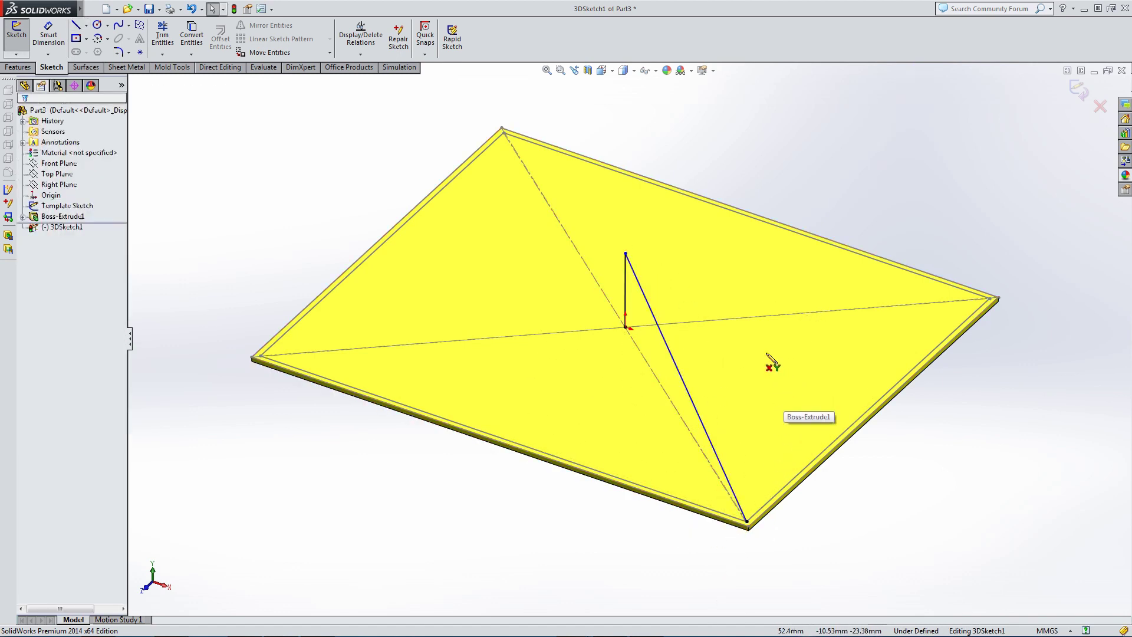
key(l)
click(626, 254)
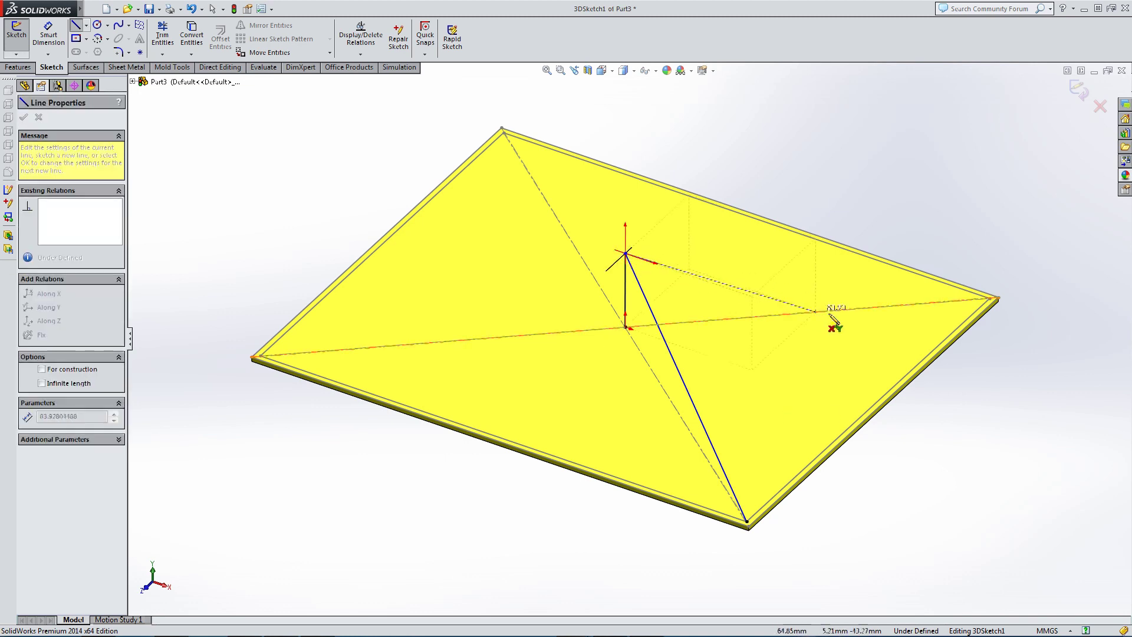
click(991, 299)
key(Escape)
key(Escape)
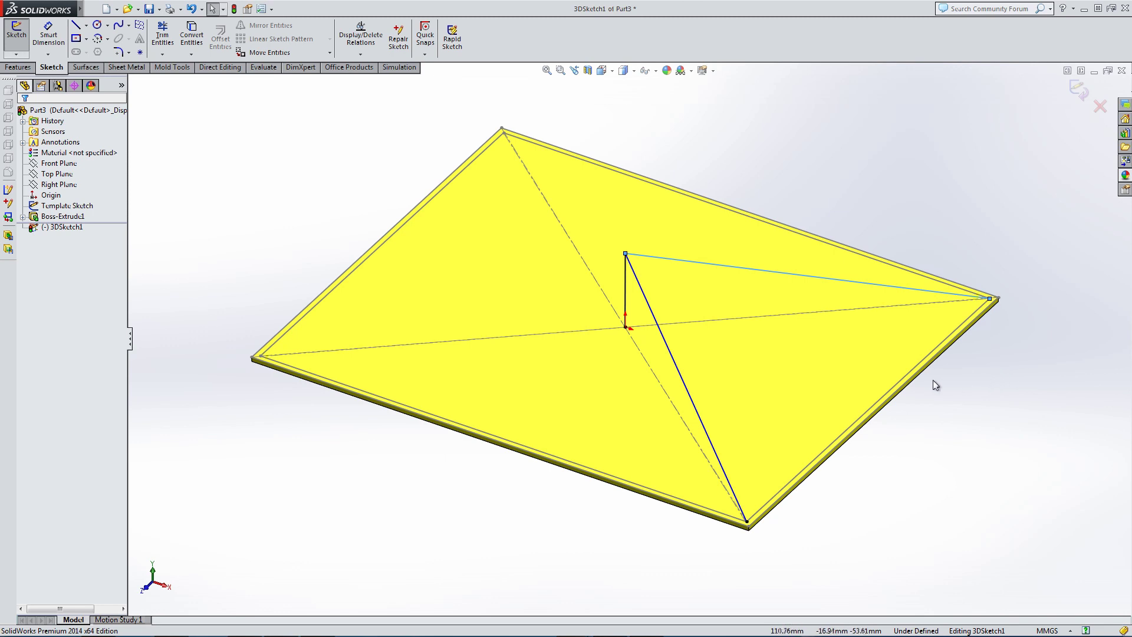
mouse_move(927, 384)
middle_down()
mouse_move(892, 362)
mouse_move(889, 326)
middle_up()
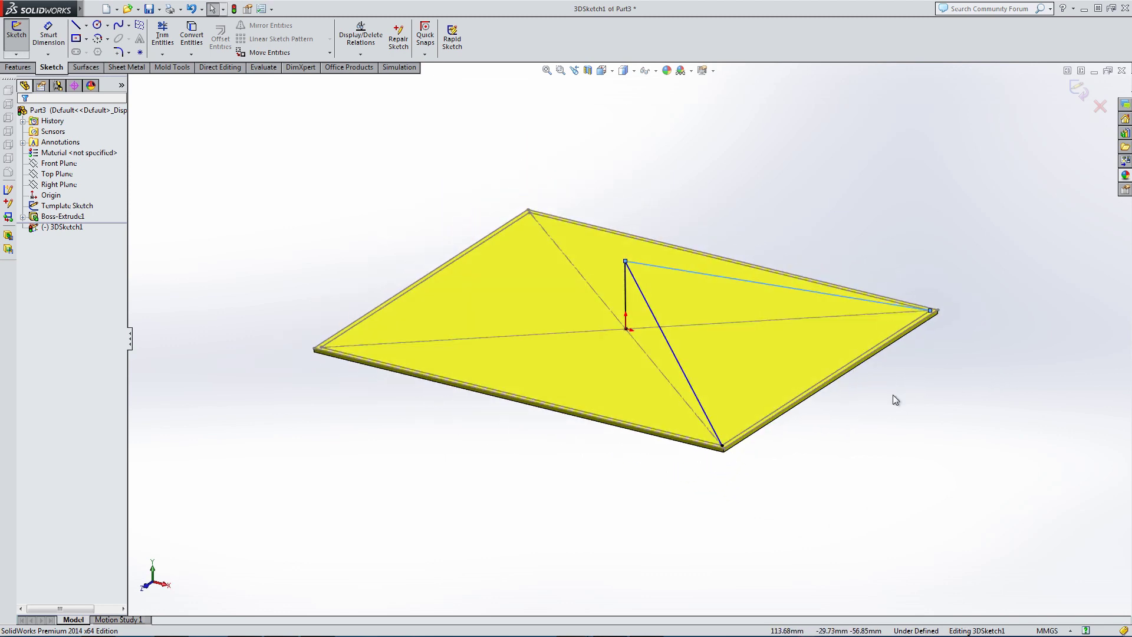
Step: Dimension the height of the vertical line at the plate's centre and set it to 20 mm
middle_drag(547, 242, 552, 196)
click(44, 29)
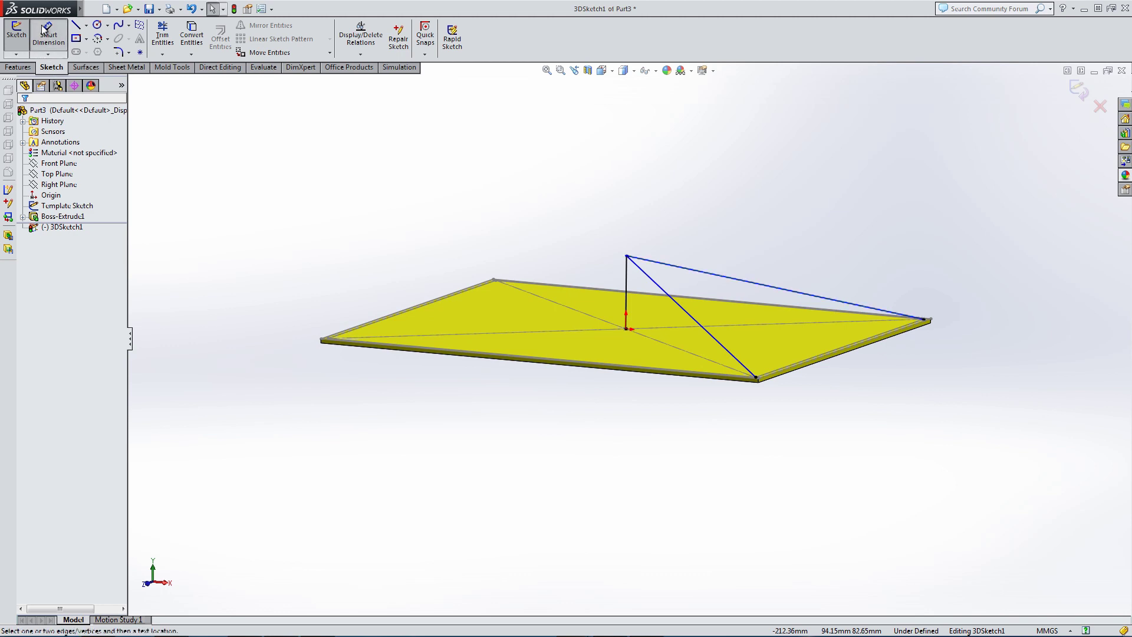
click(627, 283)
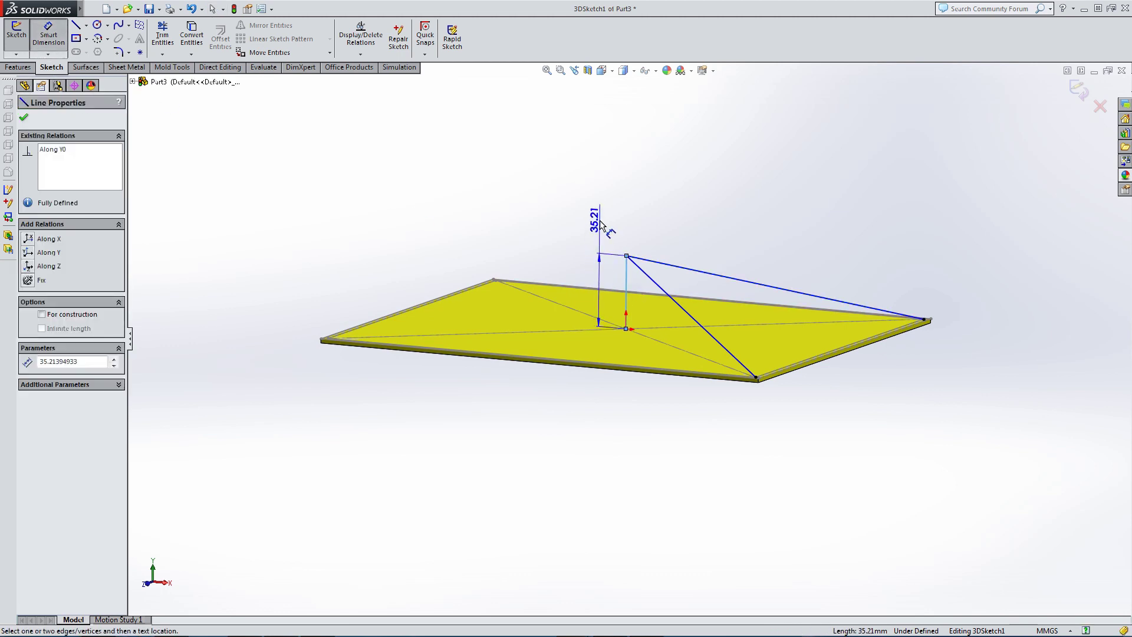
click(597, 216)
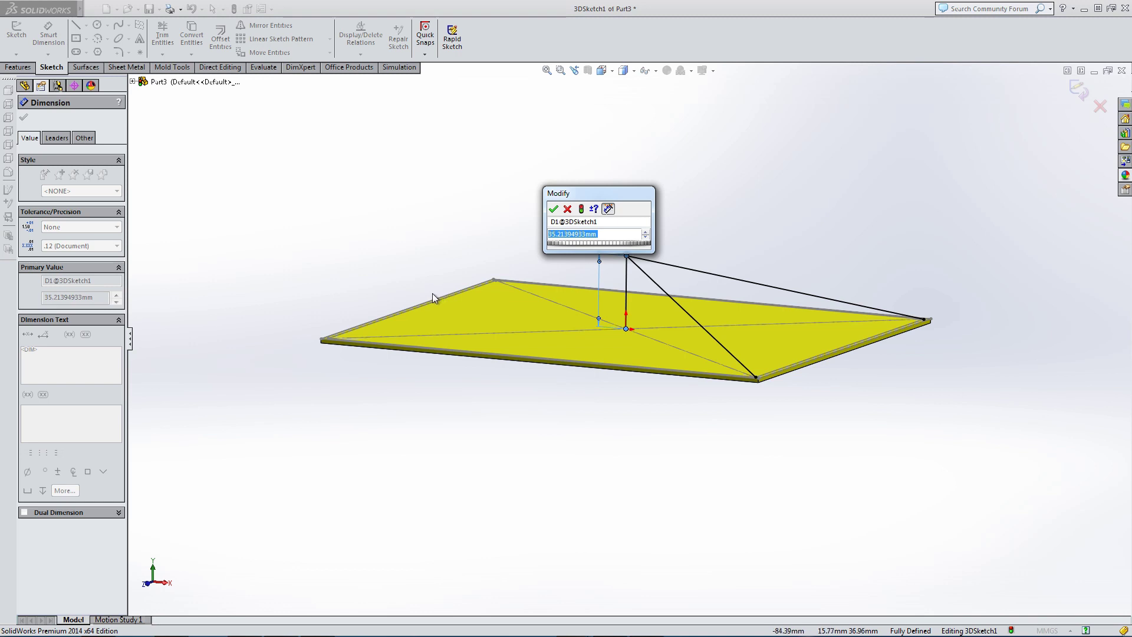
text(20)
key(Return)
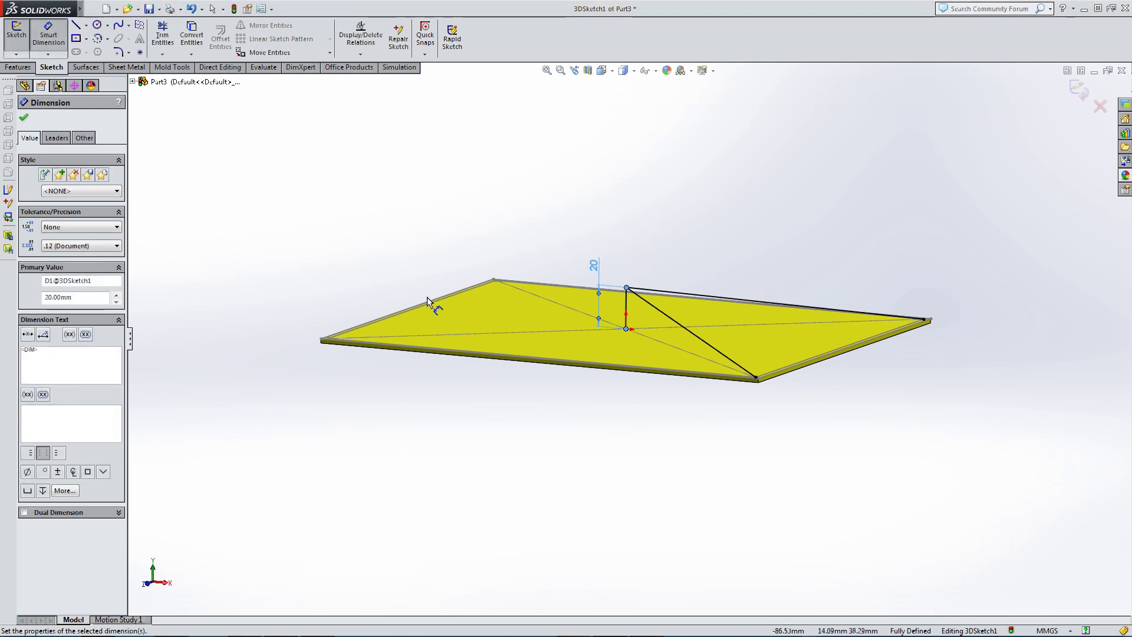
key(Escape)
Step: Convert the 20 mm vertical line to construction geometry
mouse_move(584, 307)
middle_down()
mouse_move(592, 346)
mouse_move(614, 374)
mouse_move(702, 352)
middle_up()
click(607, 295)
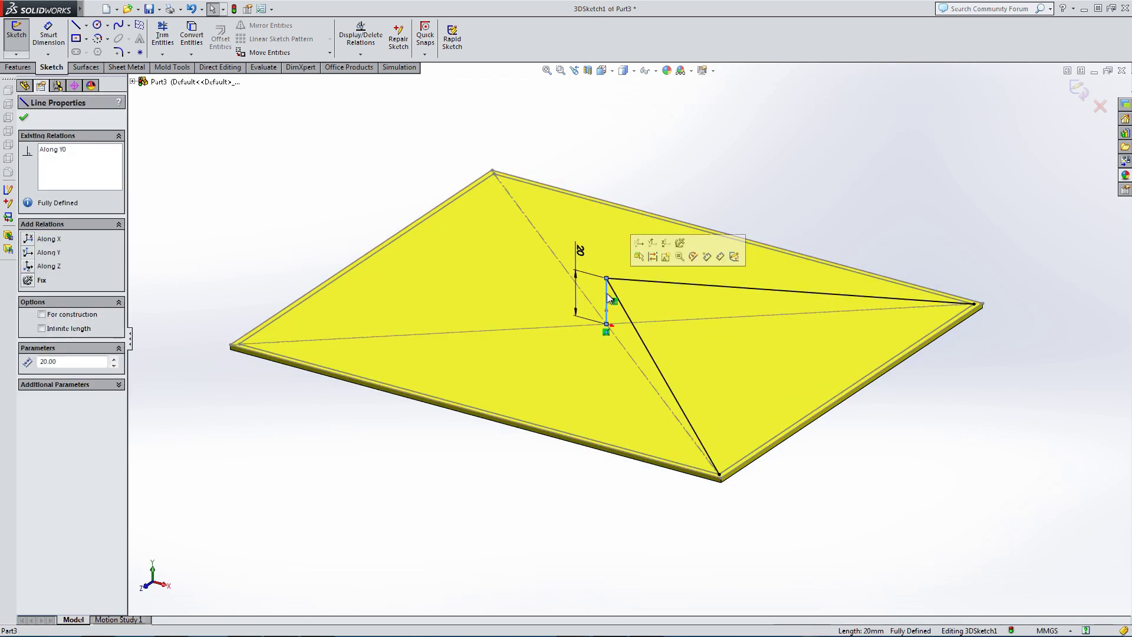
click(341, 440)
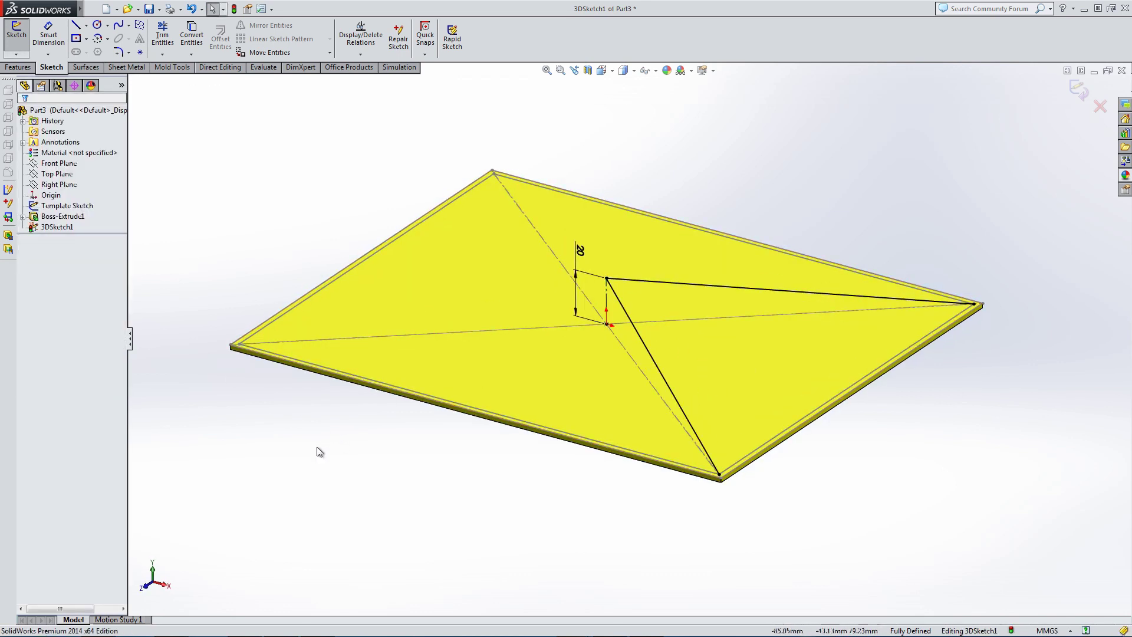
Step: Close the triangle with a line between the inner rectangle's right and front corners, and exit the 3D sketch
middle_drag(331, 434, 331, 441)
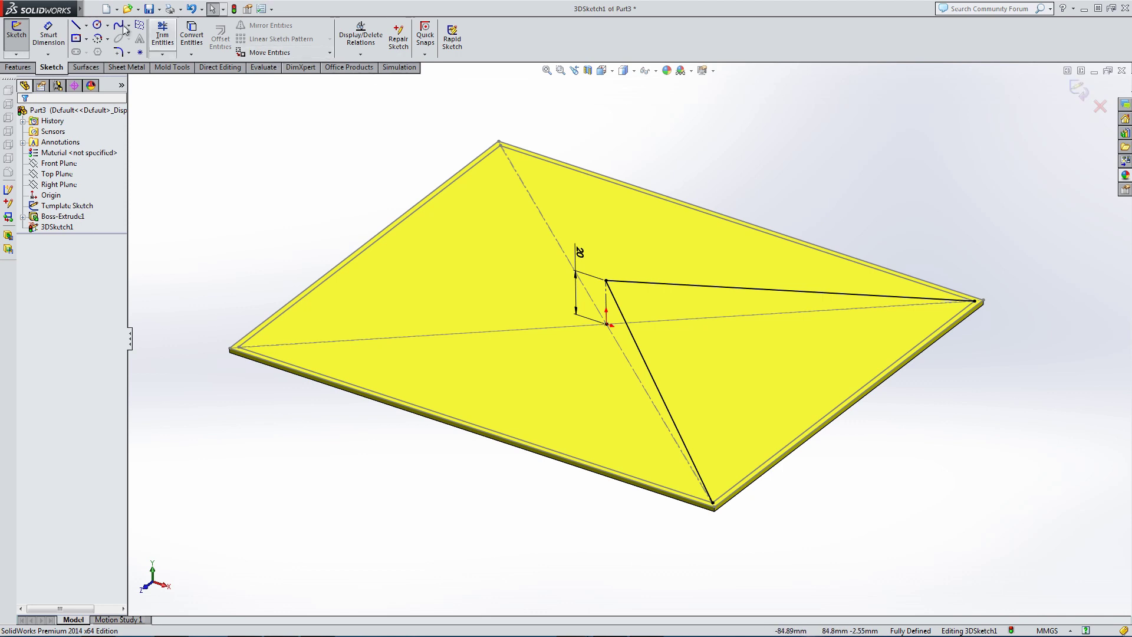
click(76, 25)
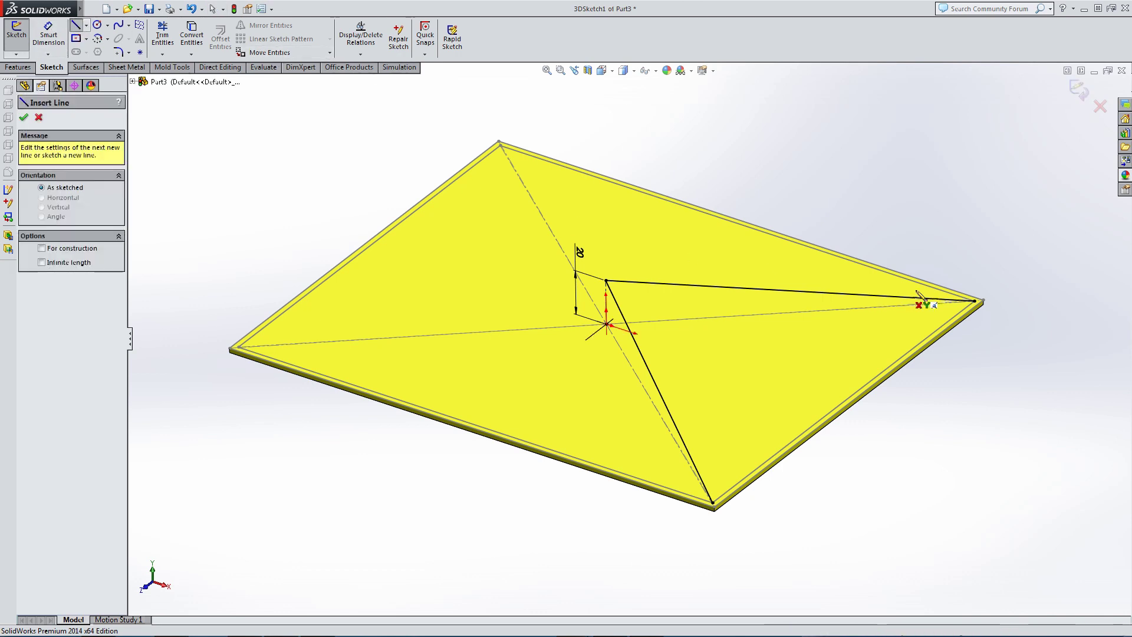
click(980, 302)
click(714, 503)
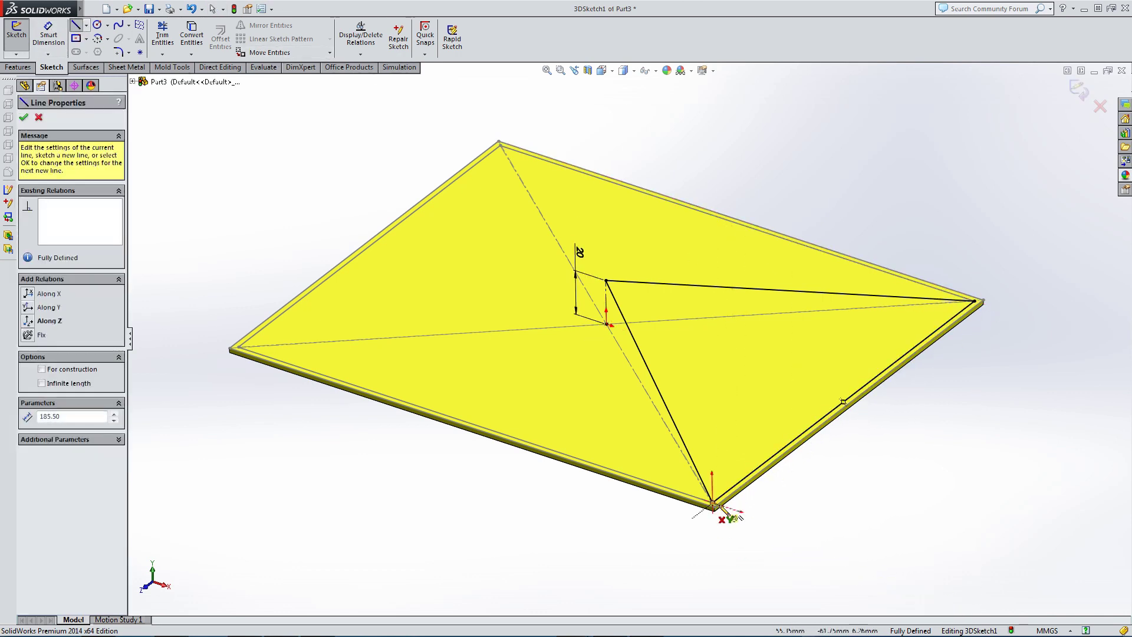
key(Escape)
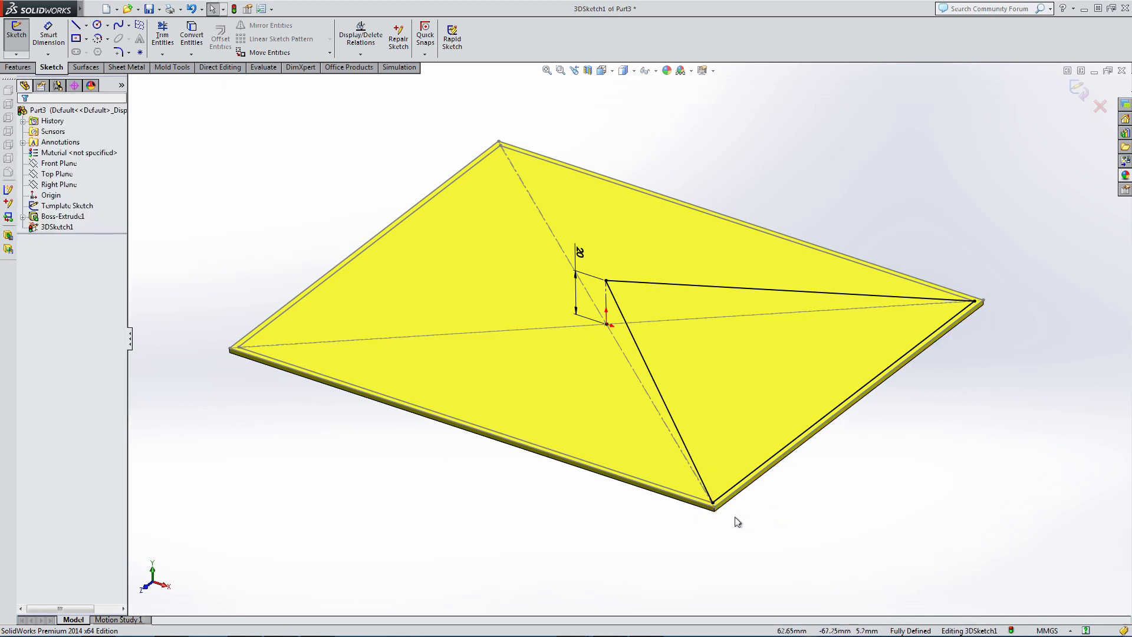
click(1078, 90)
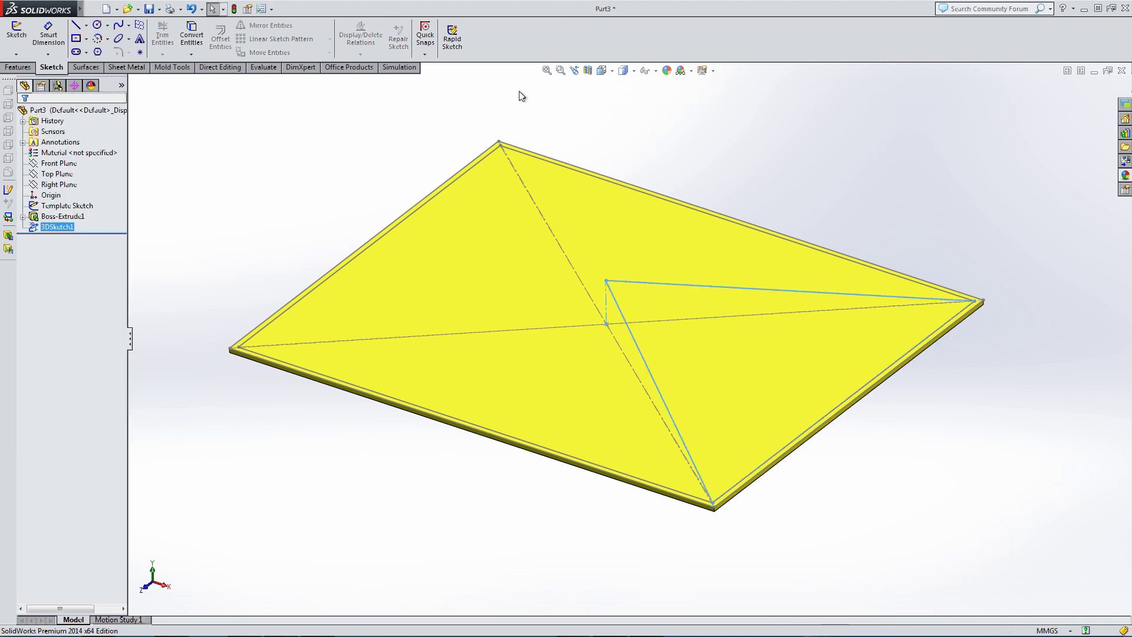
Step: Create a filled surface with contact edges, using the triangular 3D sketch as its patch boundary
click(24, 68)
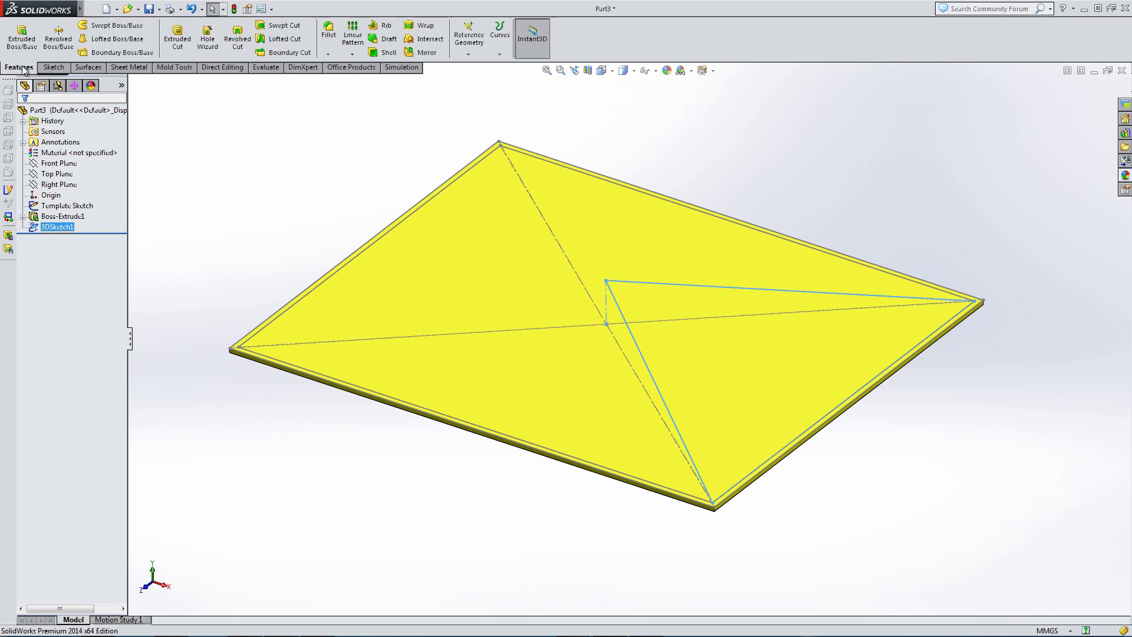
click(88, 67)
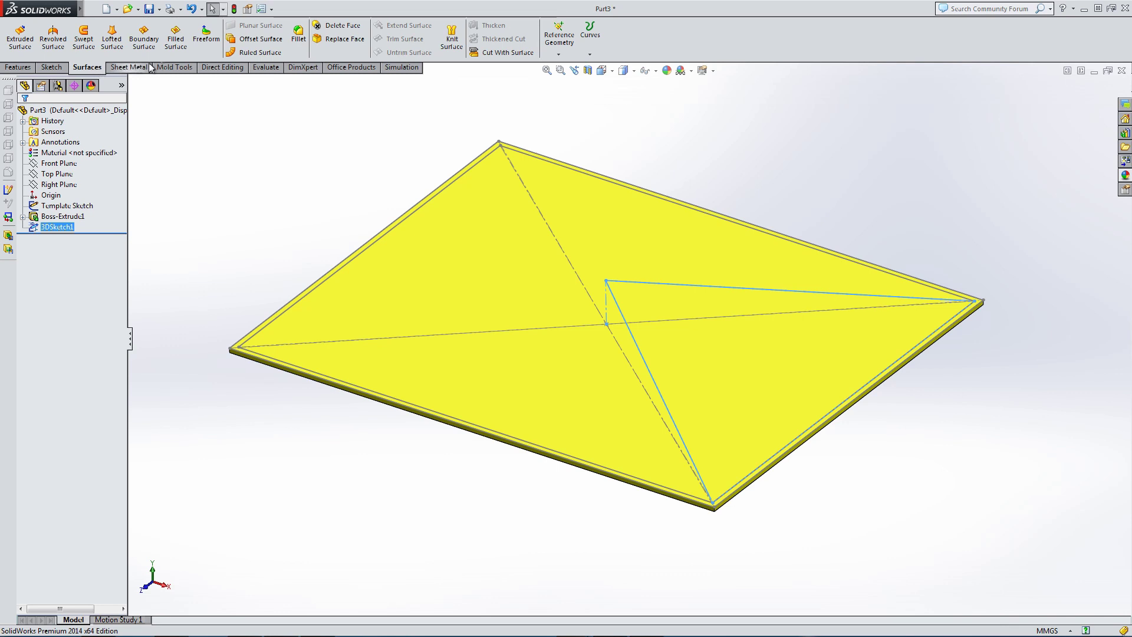
click(180, 38)
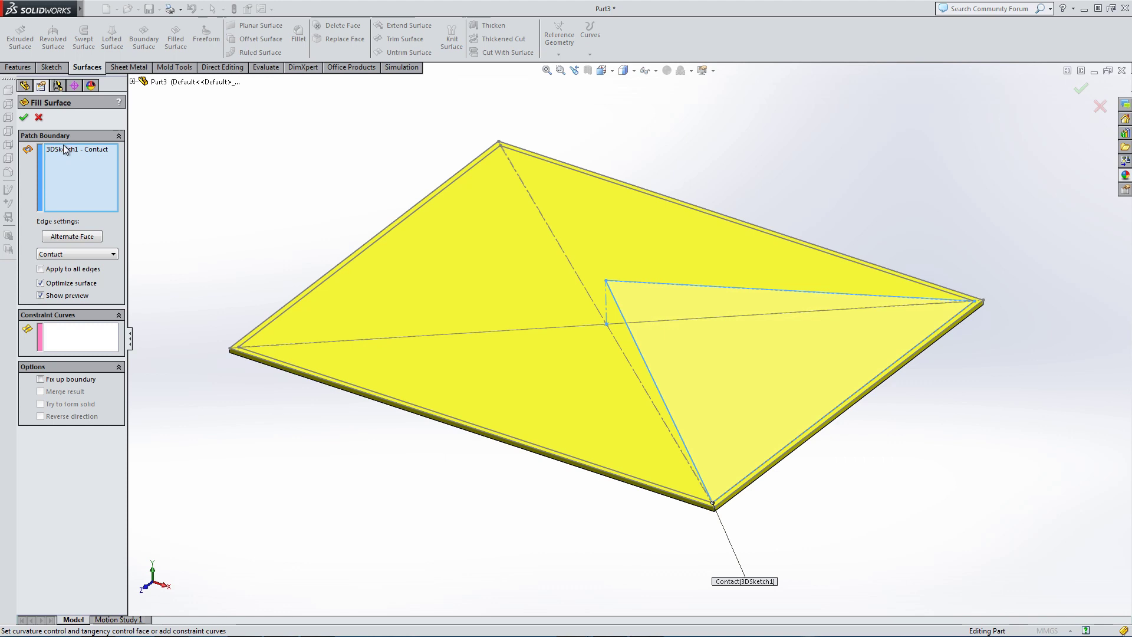
middle_drag(620, 375, 618, 348)
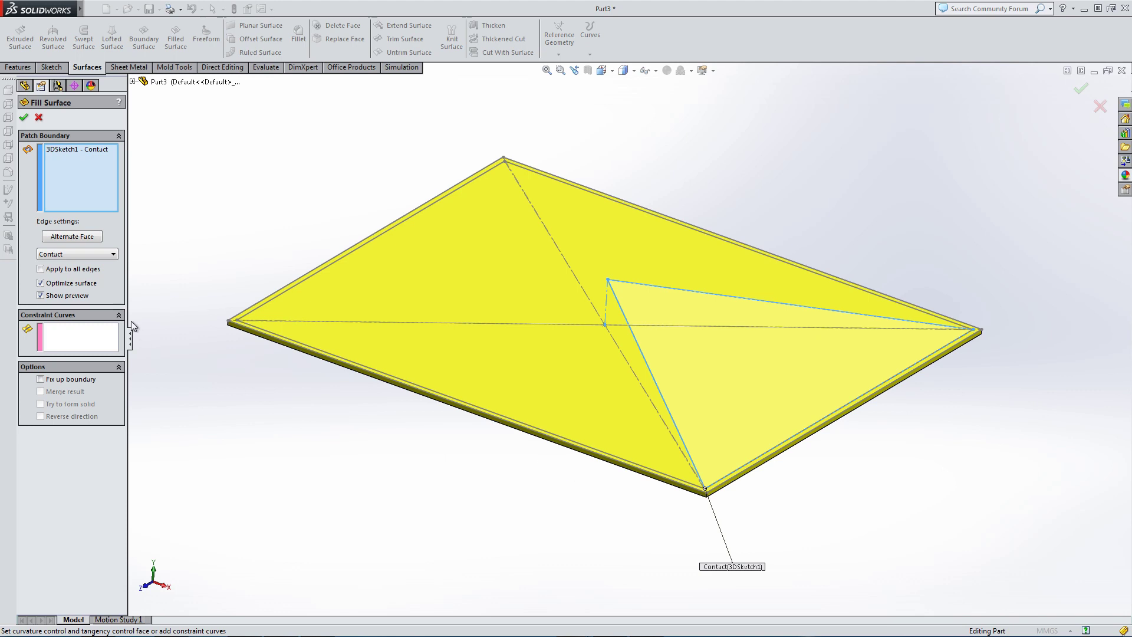
click(23, 119)
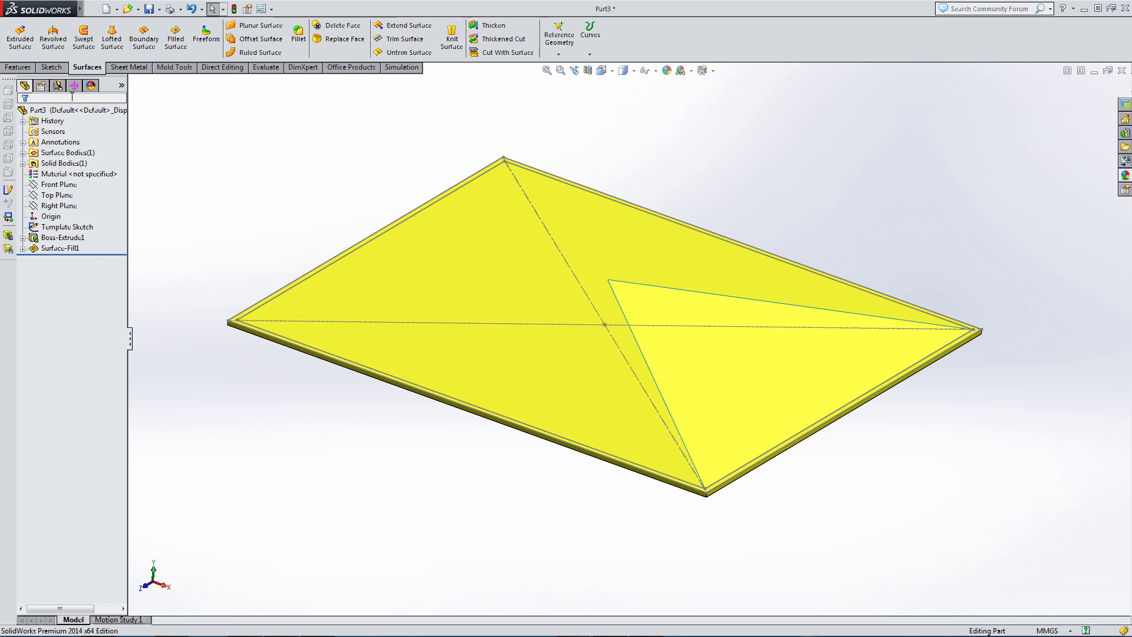
Step: Draw a second 3D sketch triangle joining the inner rectangle's back corner, the surface's apex and the left corner, and exit the sketch
click(54, 68)
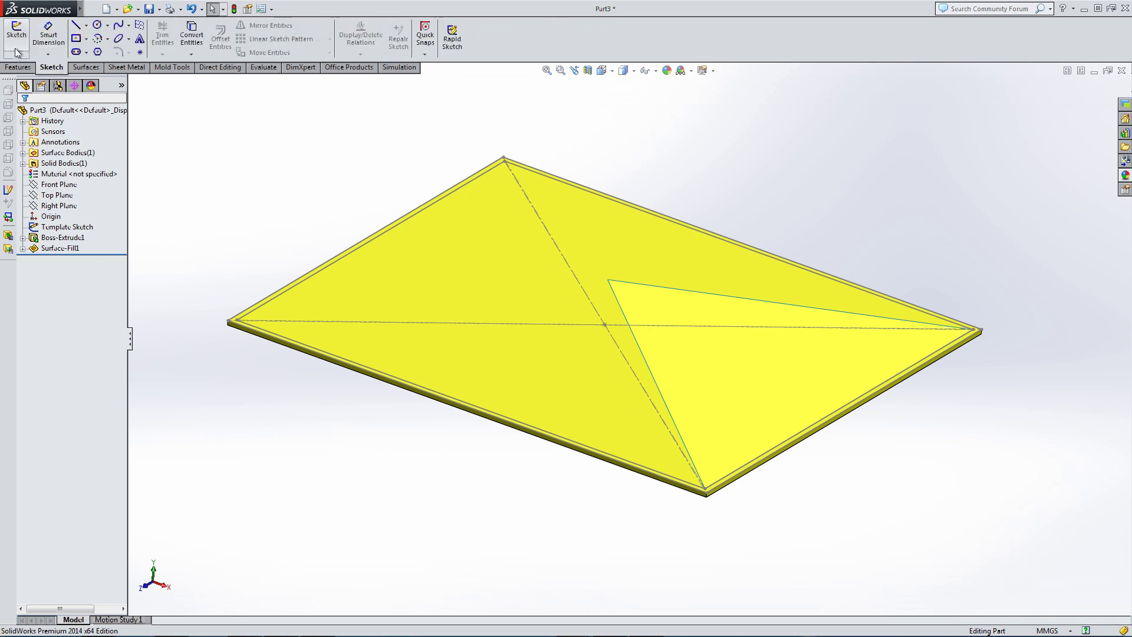
click(19, 57)
click(44, 77)
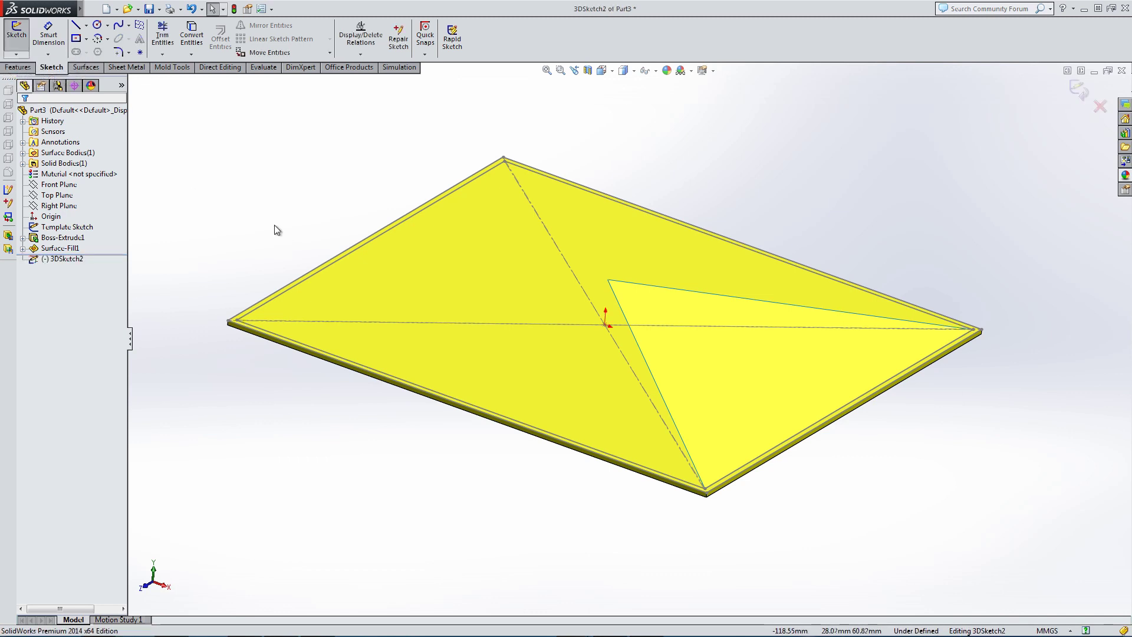
click(76, 25)
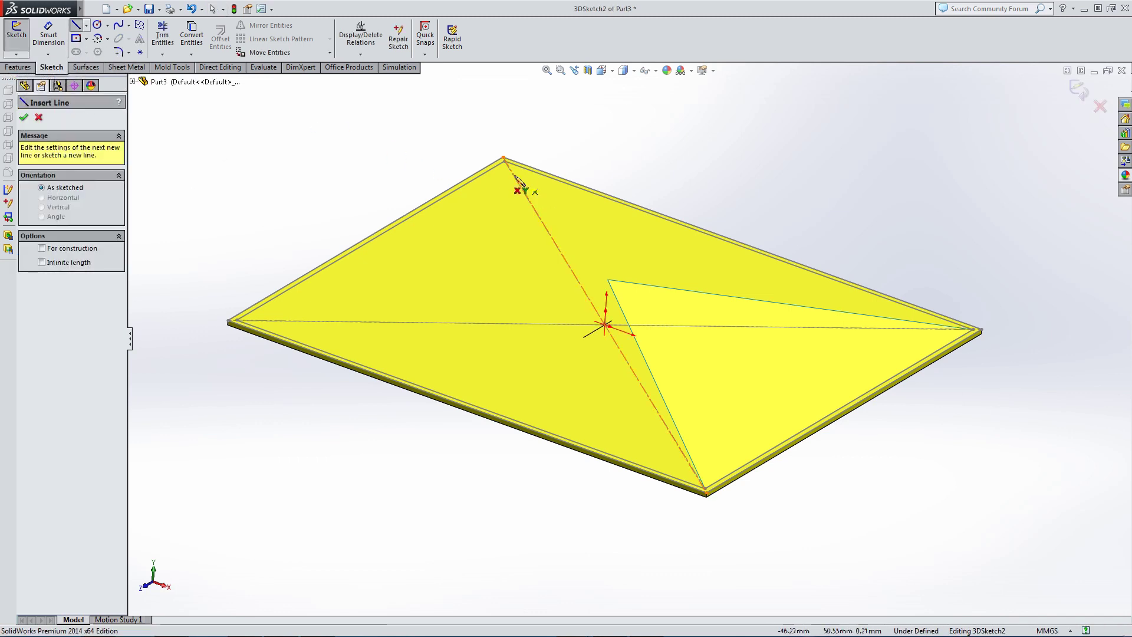
click(504, 160)
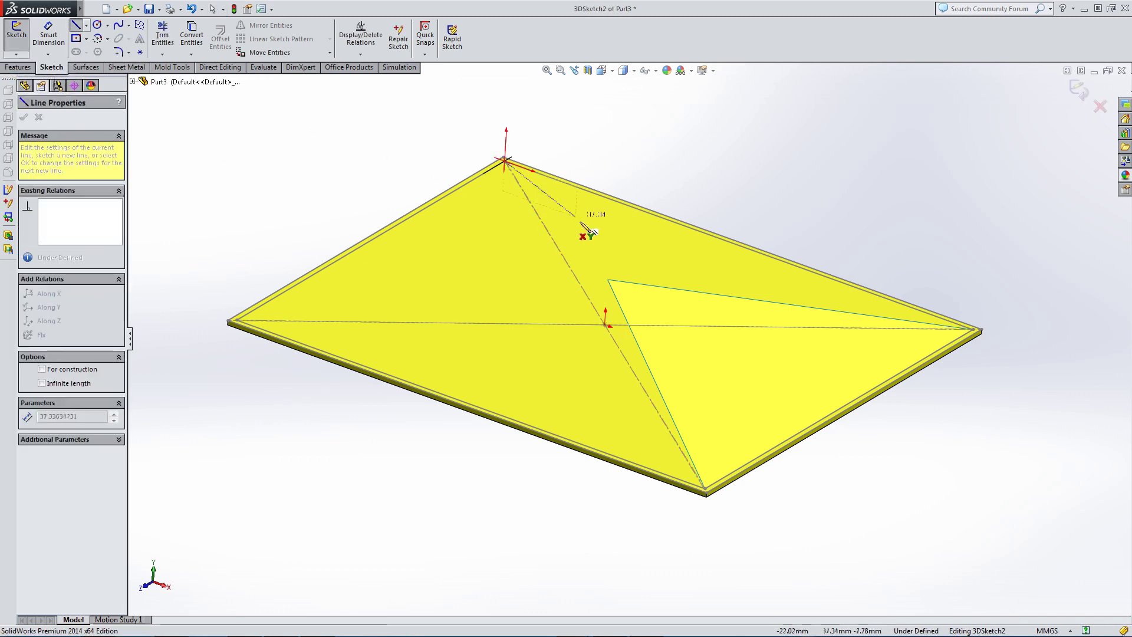
click(608, 279)
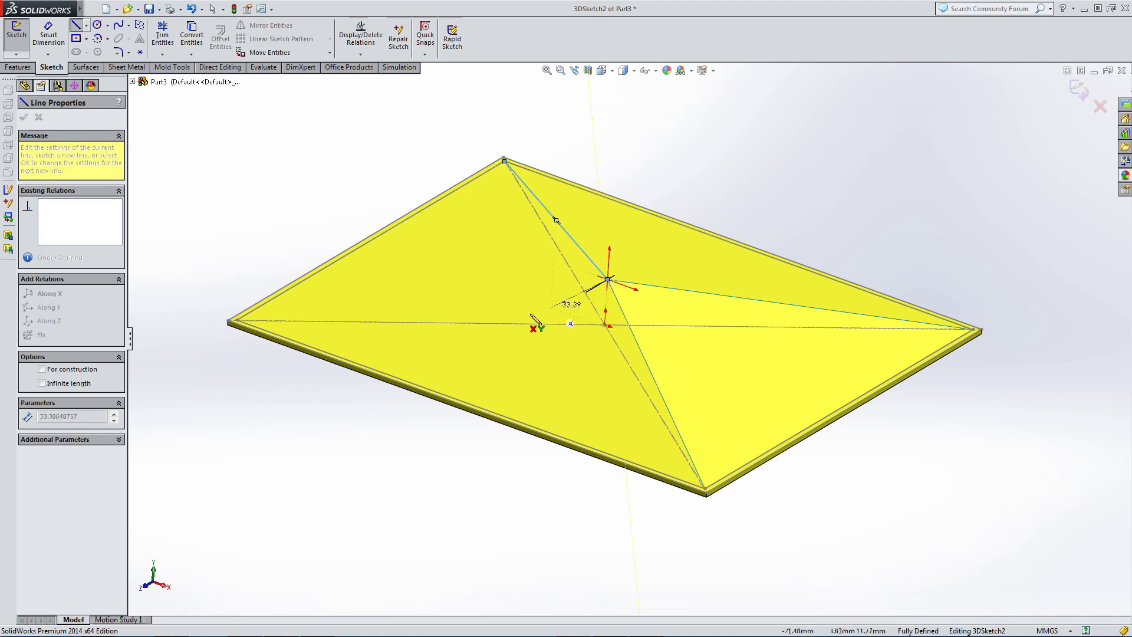
click(237, 320)
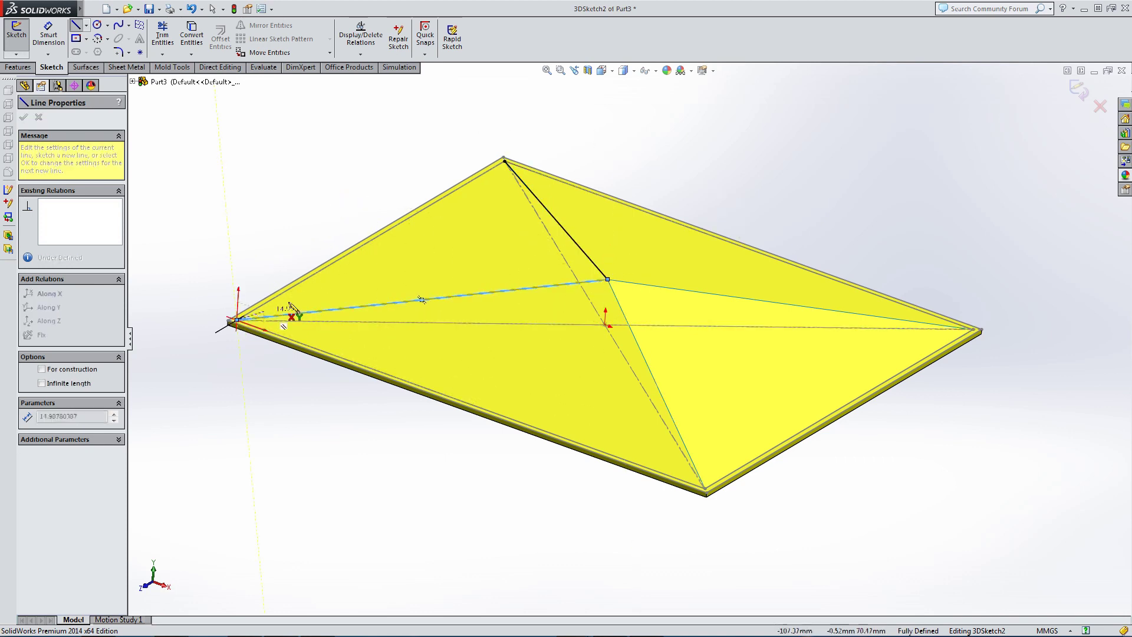
click(504, 160)
key(Escape)
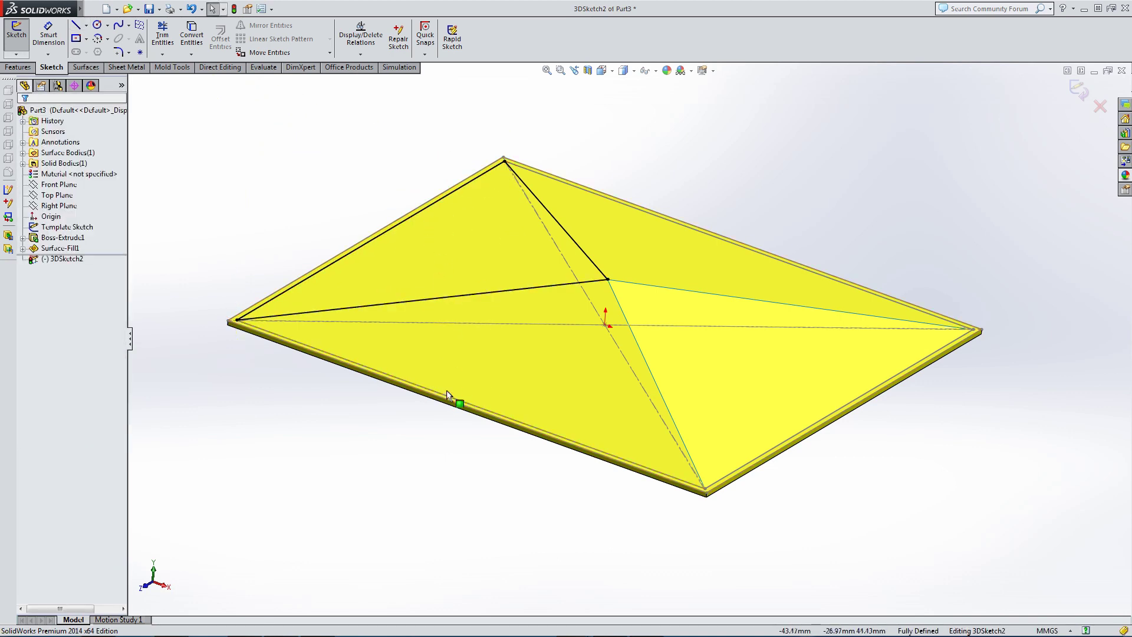
mouse_move(446, 384)
middle_down()
mouse_move(493, 306)
mouse_move(578, 379)
mouse_move(572, 414)
mouse_move(457, 350)
mouse_move(436, 311)
mouse_move(432, 320)
middle_up()
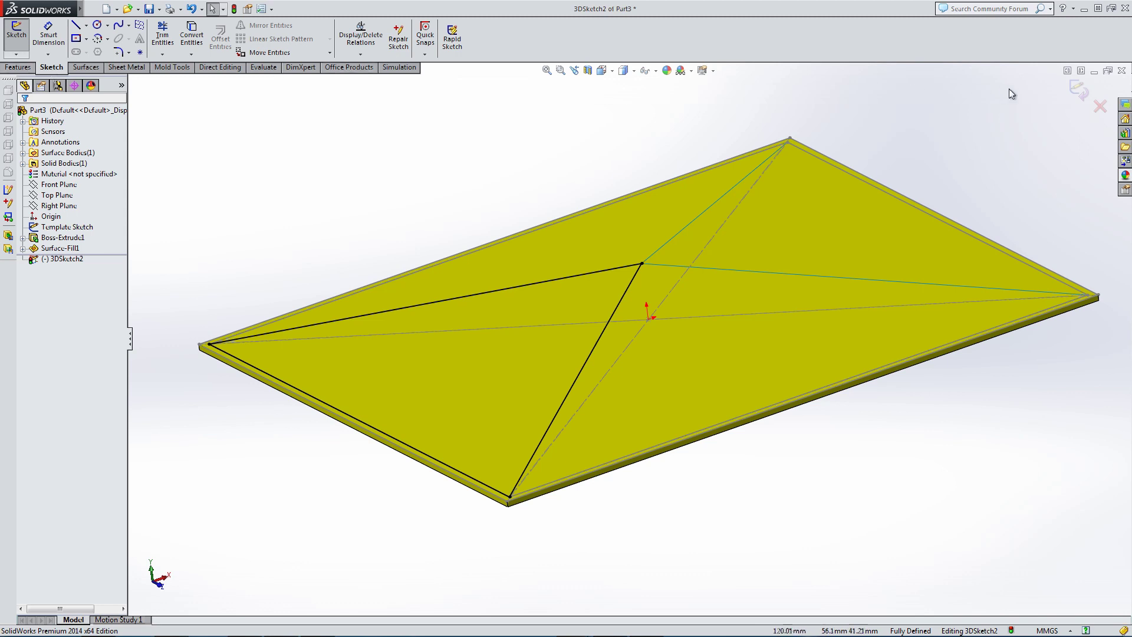
click(1078, 90)
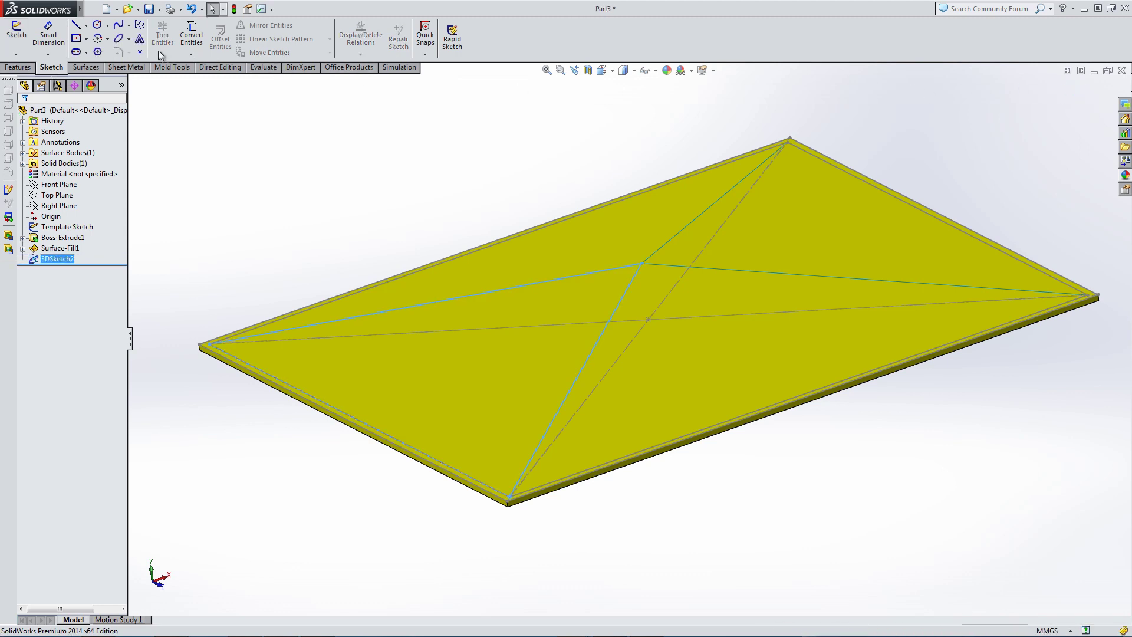
Step: Create a filled surface with contact edges from the second triangular 3D sketch
click(86, 67)
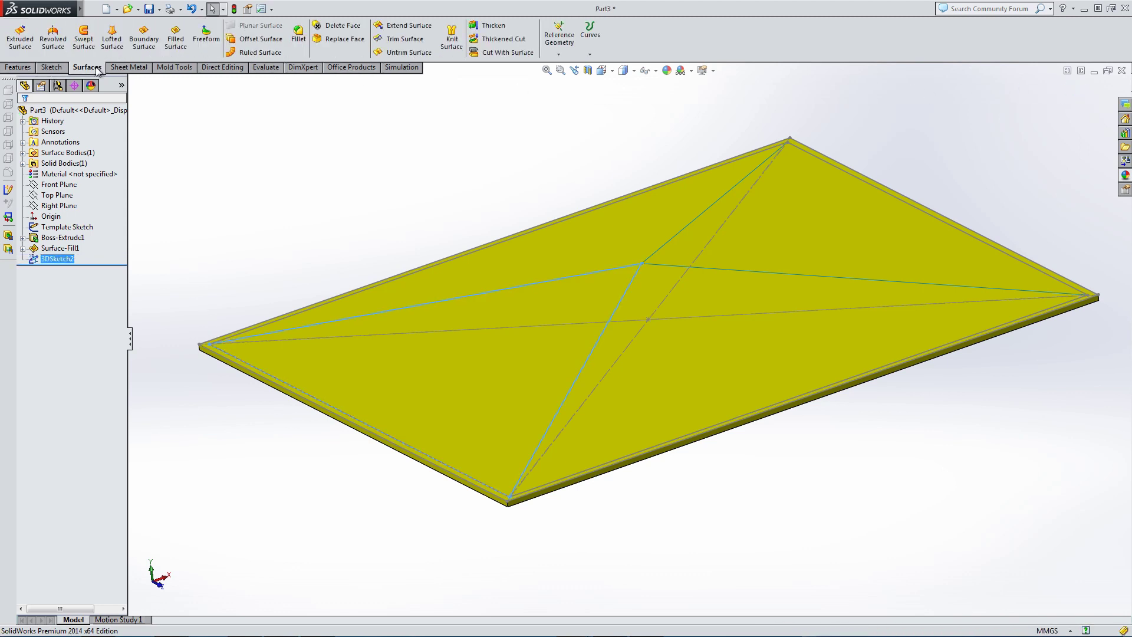
click(175, 35)
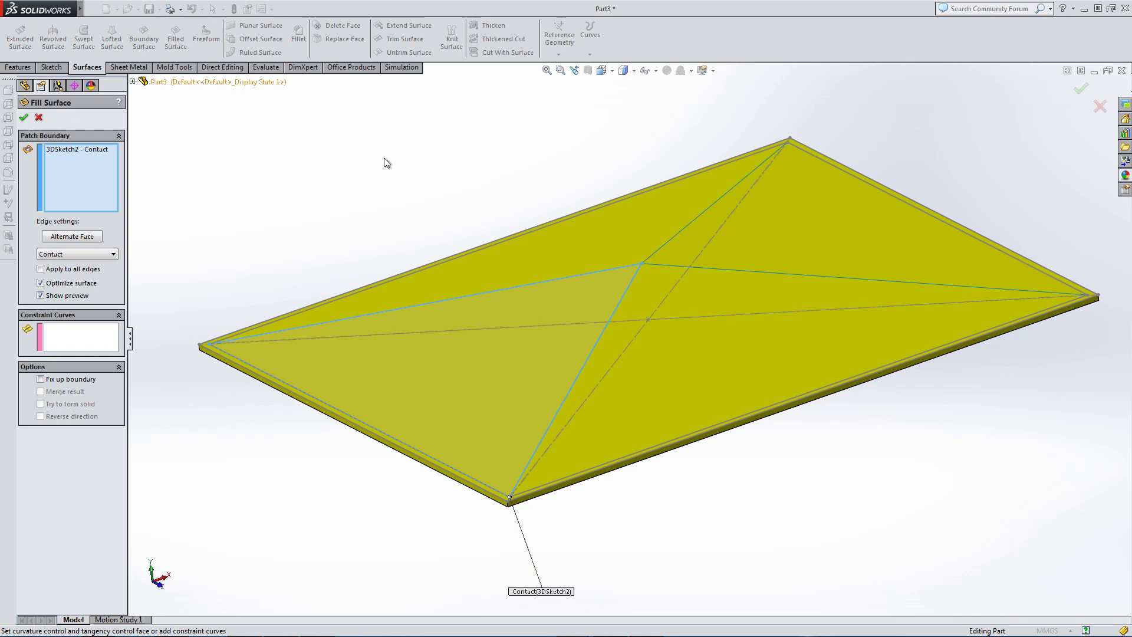
click(24, 117)
Step: Create a planar surface across one long open side, bounded by the two filled surfaces' sloping edges there
middle_drag(405, 182, 292, 220)
key(z)
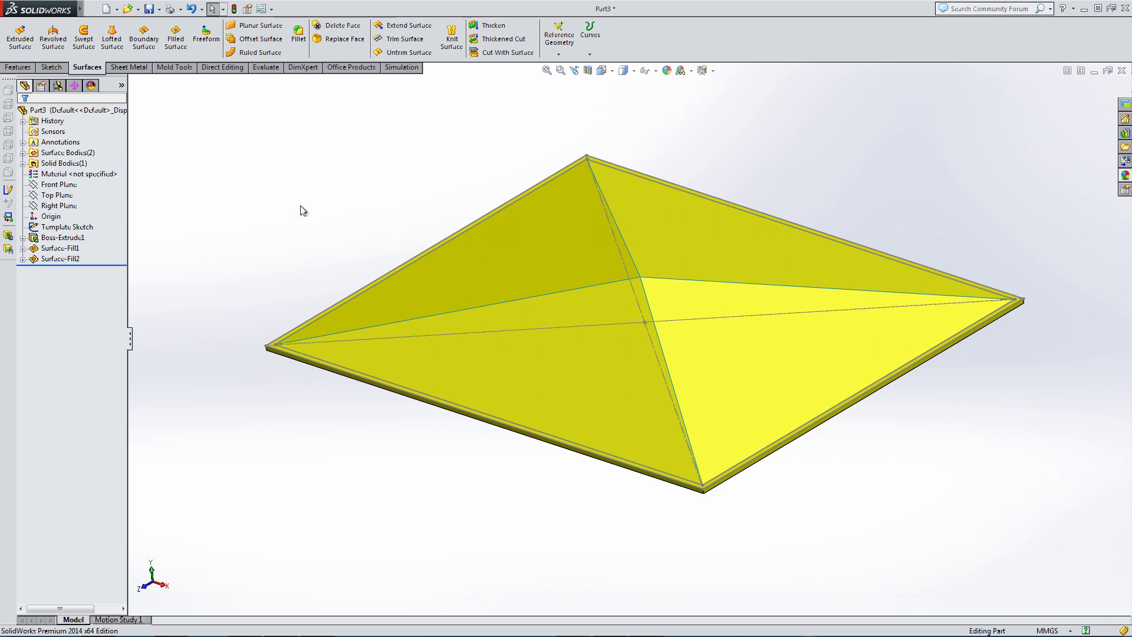
click(255, 26)
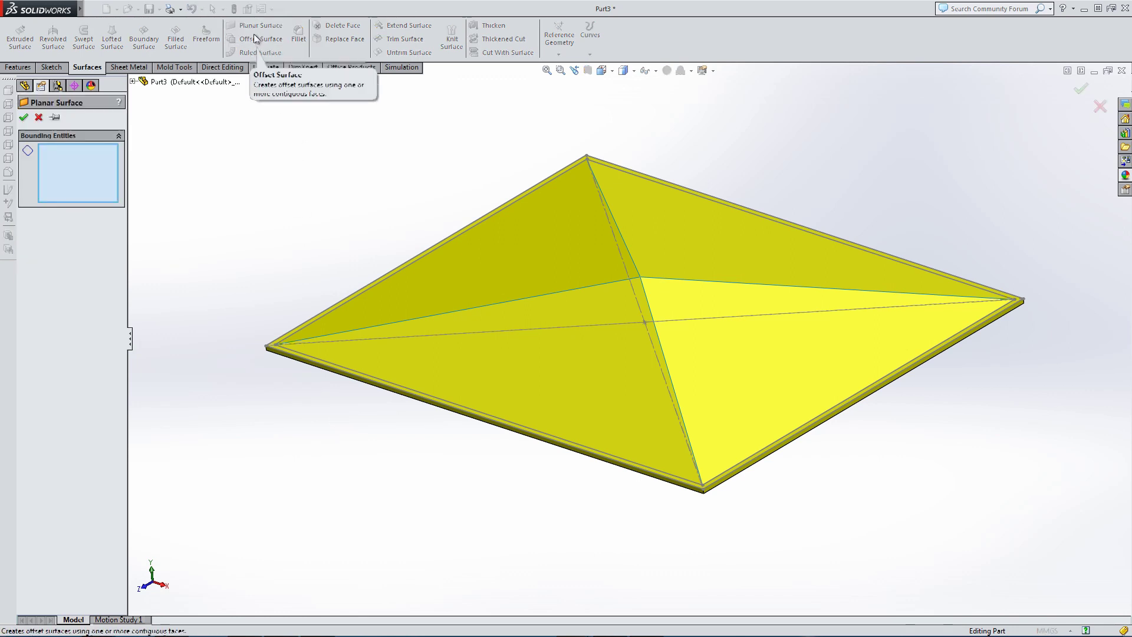
click(584, 286)
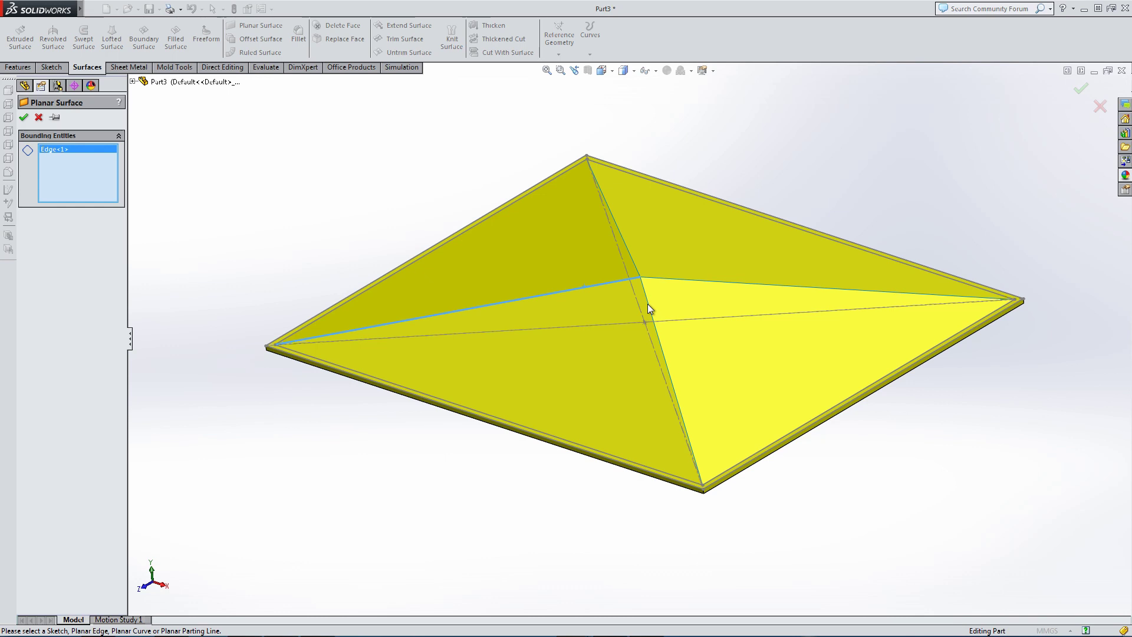
click(649, 303)
middle_drag(603, 321, 507, 318)
click(23, 117)
Step: Create a planar surface over the remaining open long side from its two sloping edges, completing the four-sided pyramid
middle_drag(354, 393, 216, 375)
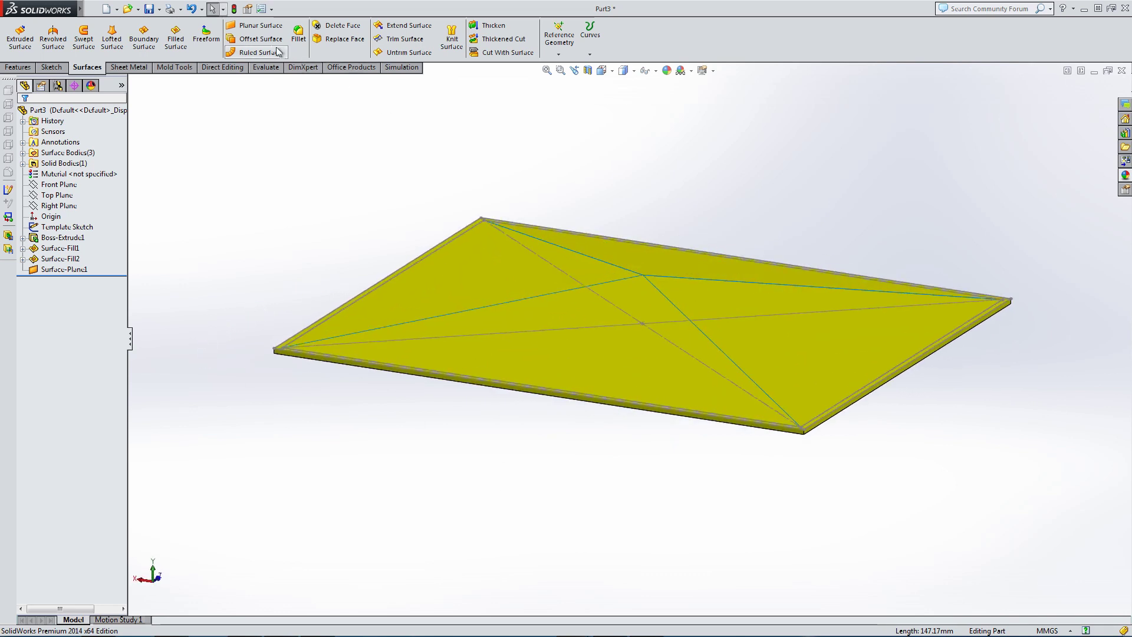
click(257, 26)
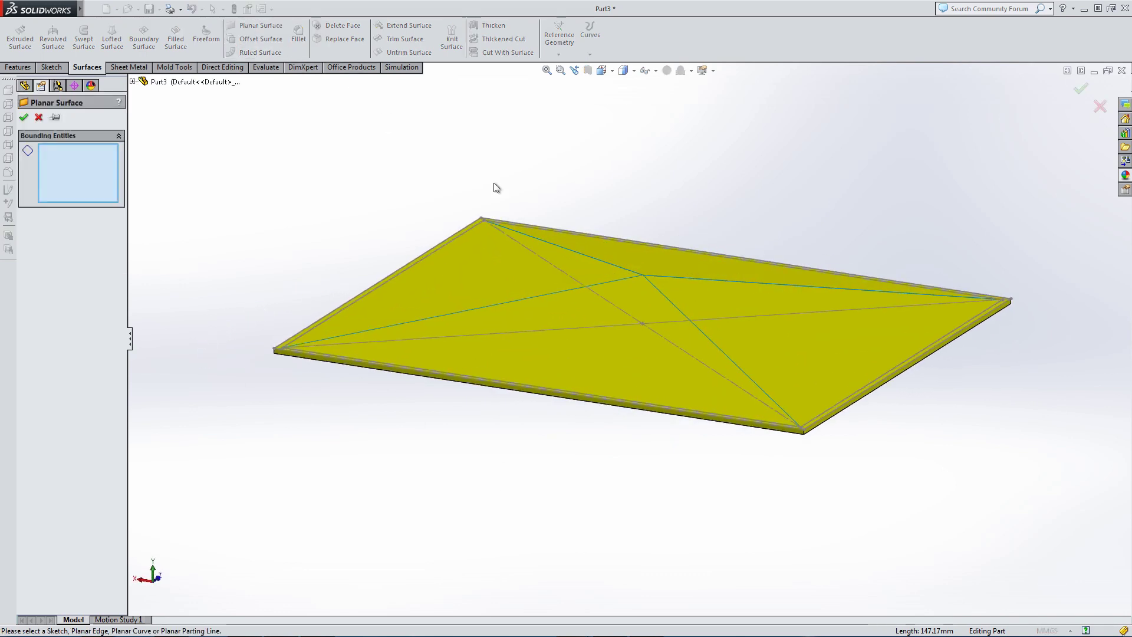
click(564, 291)
click(667, 295)
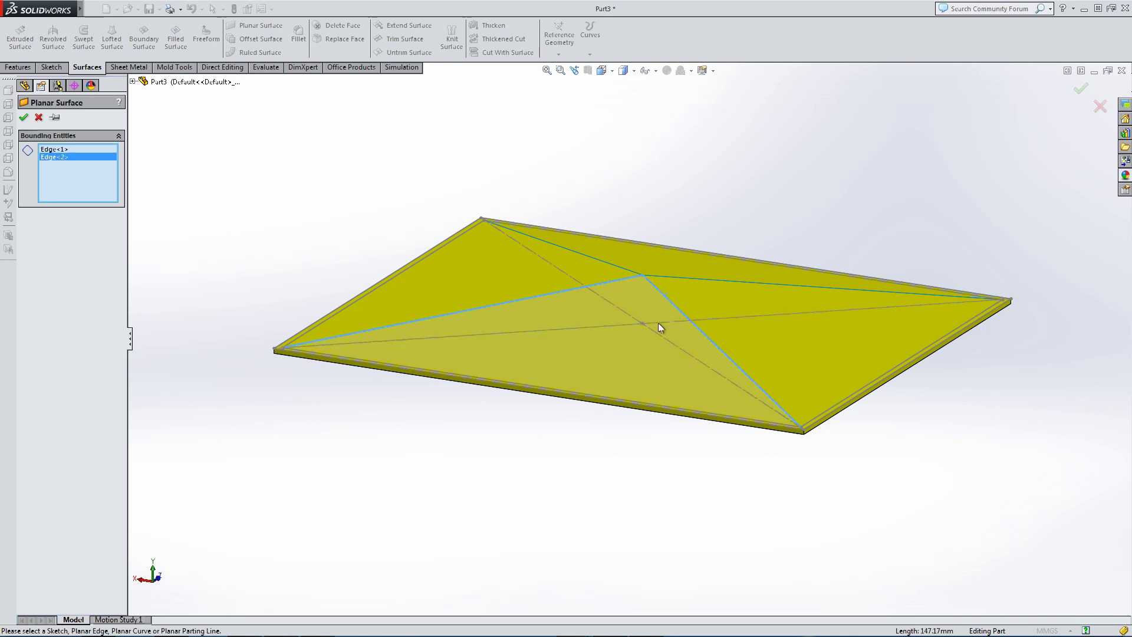
middle_drag(606, 284, 581, 337)
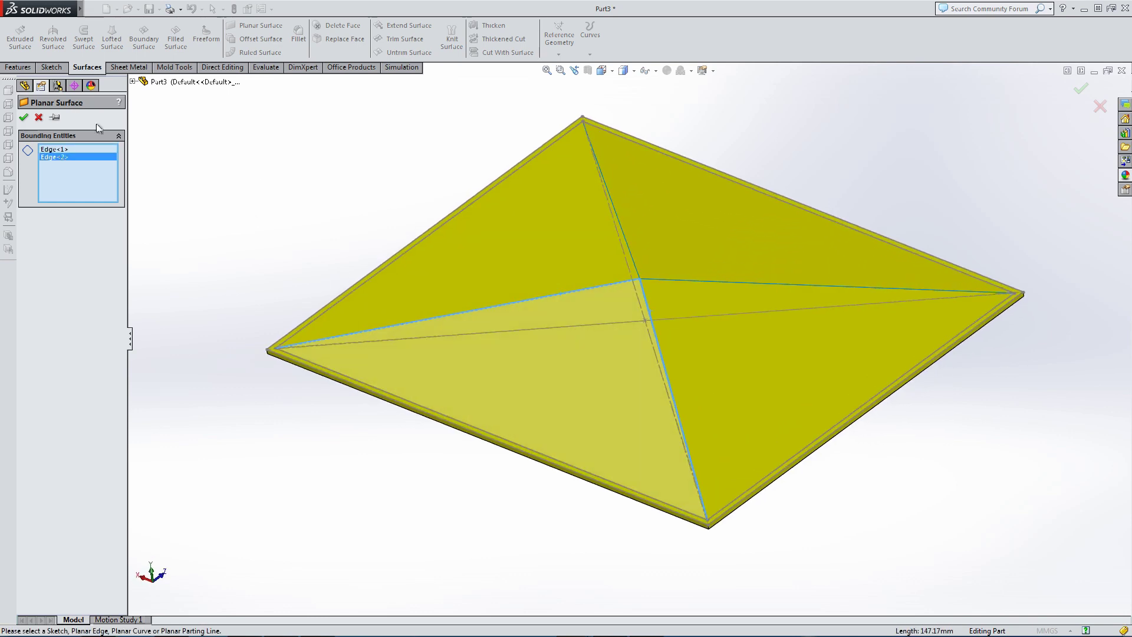
click(23, 118)
middle_drag(227, 356, 308, 299)
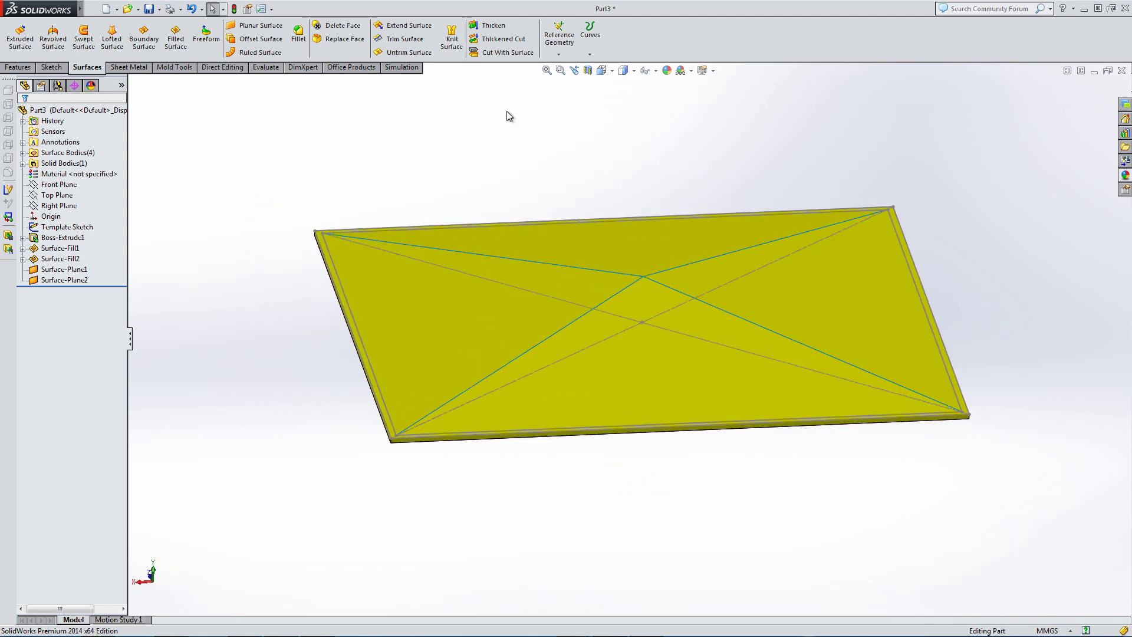
Step: Section the part at the Front Plane with the cut direction reversed and inspect the space beneath the pyramid surfaces
click(588, 70)
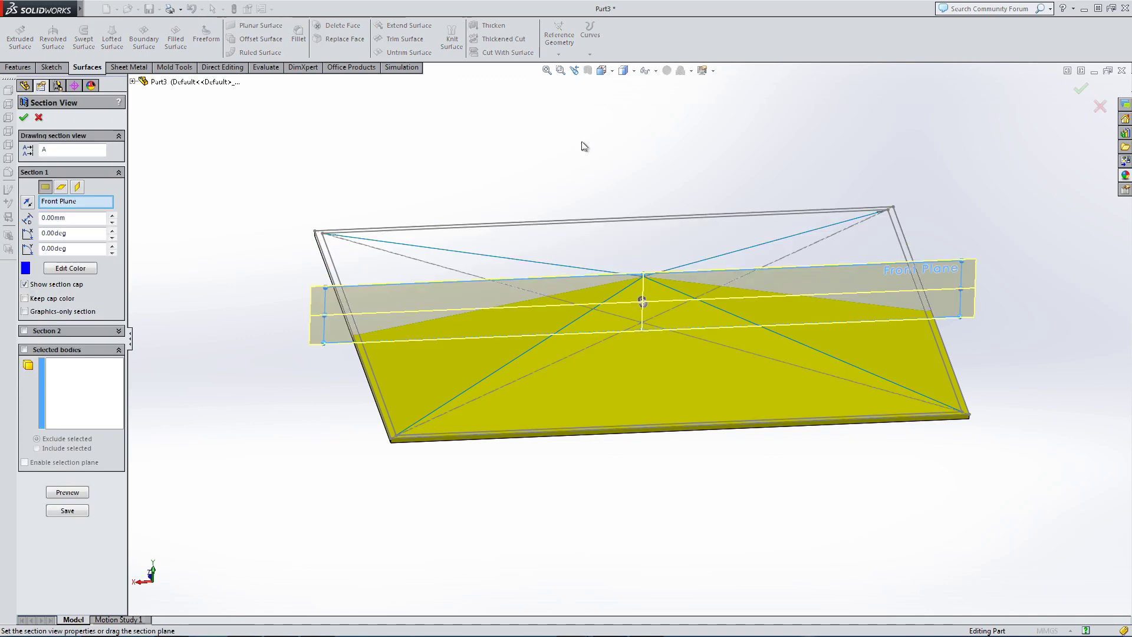
click(27, 203)
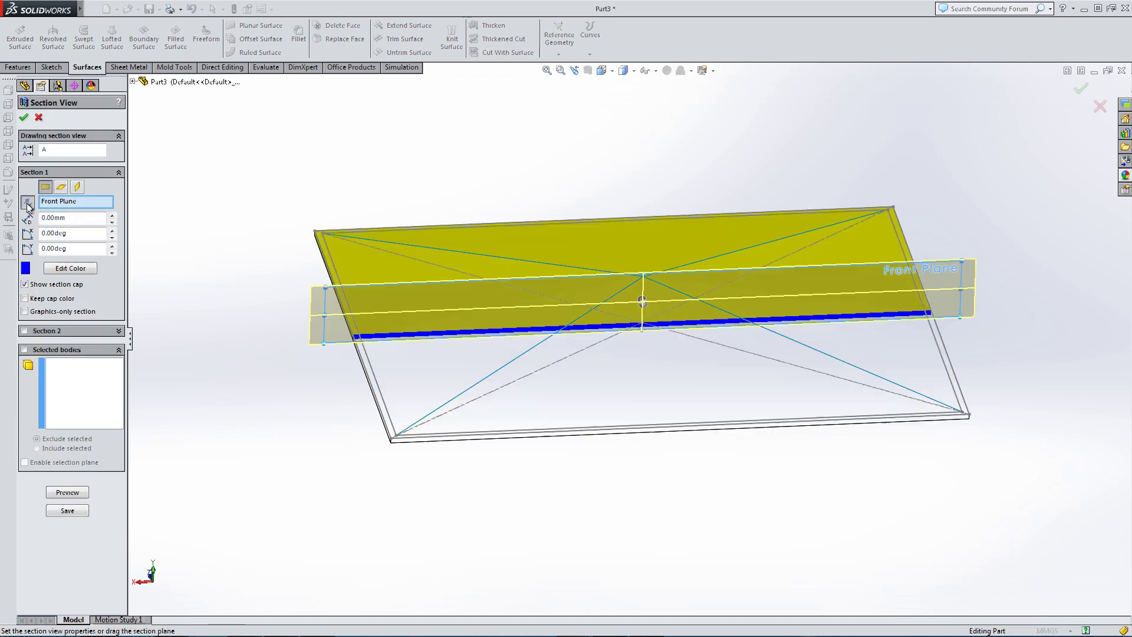
click(25, 118)
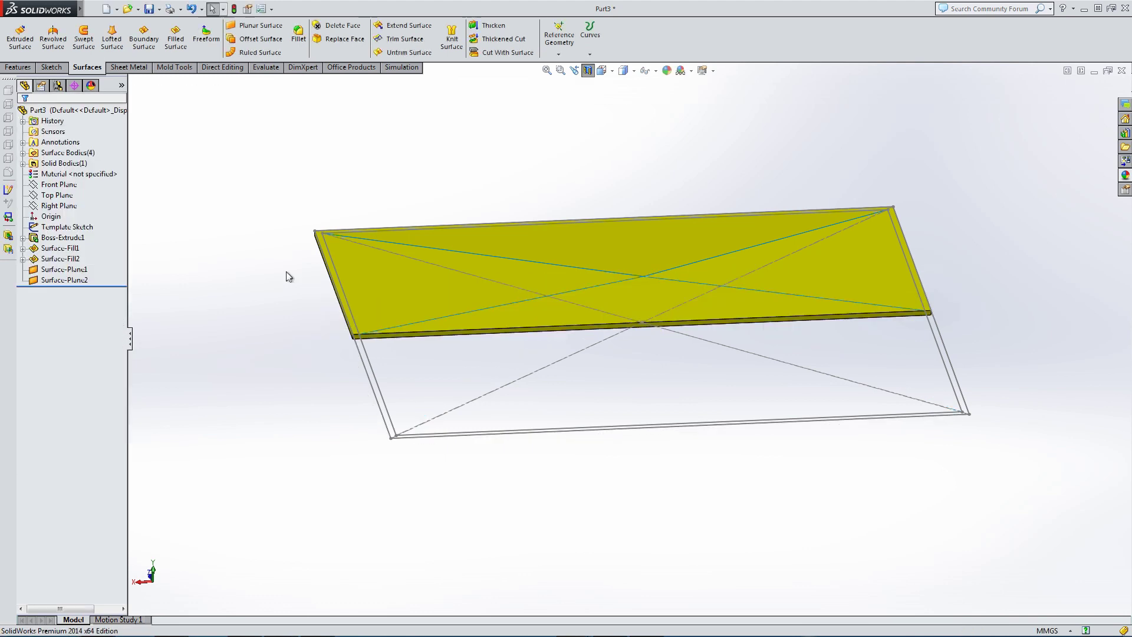
mouse_move(326, 303)
middle_down()
mouse_move(356, 296)
mouse_move(338, 233)
mouse_move(282, 254)
mouse_move(270, 253)
mouse_move(275, 235)
mouse_move(324, 247)
mouse_move(341, 301)
middle_up()
middle_drag(613, 195, 466, 440)
middle_drag(366, 395, 371, 405)
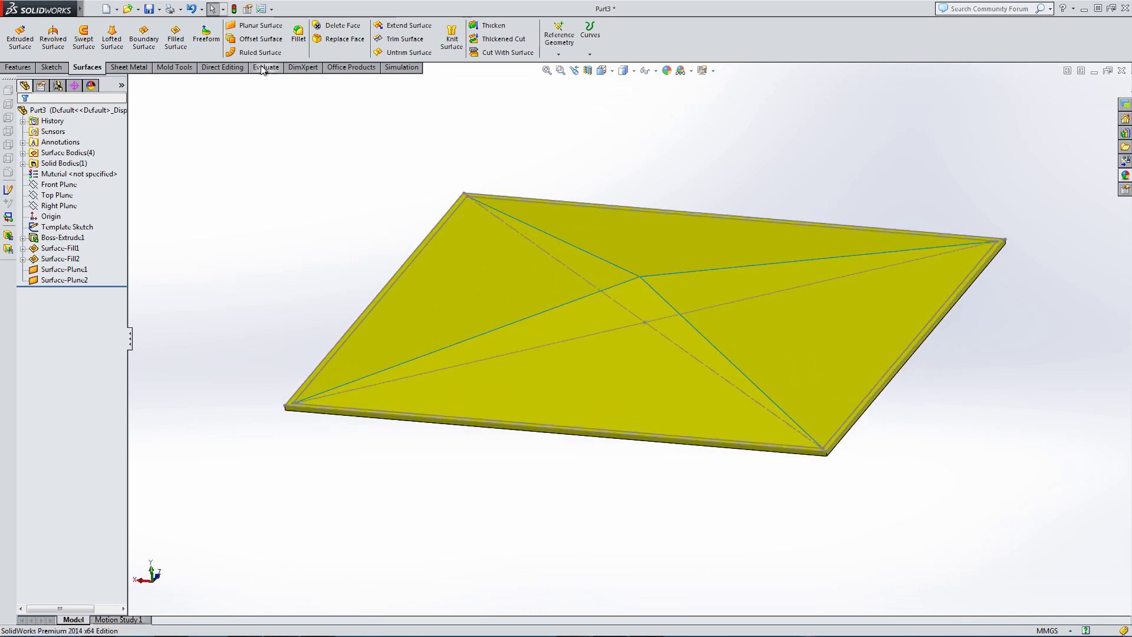
Step: Copy the base plate's top face as a separate surface using Offset Surface with a 0 mm distance
click(244, 43)
scroll(331, 443, down, 3)
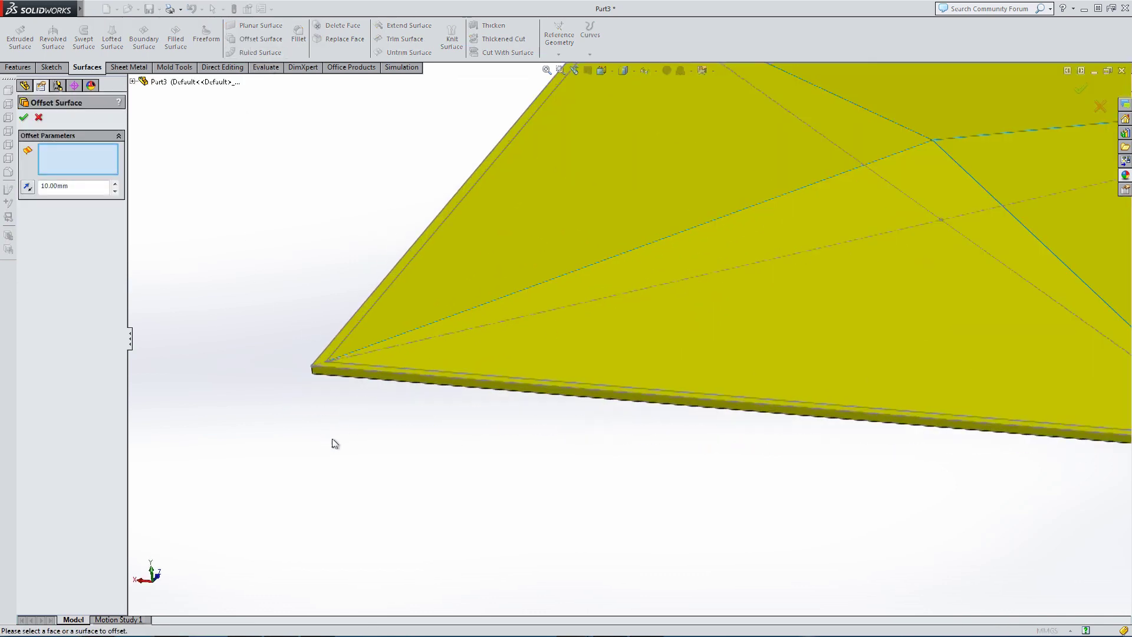
click(327, 354)
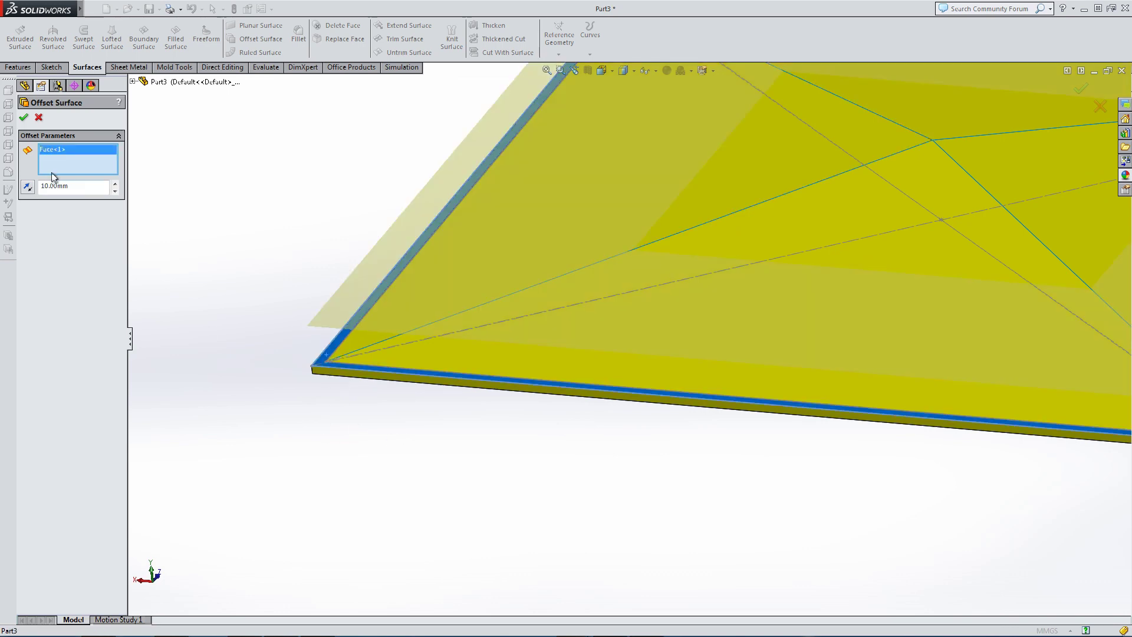
text(0)
key(Return)
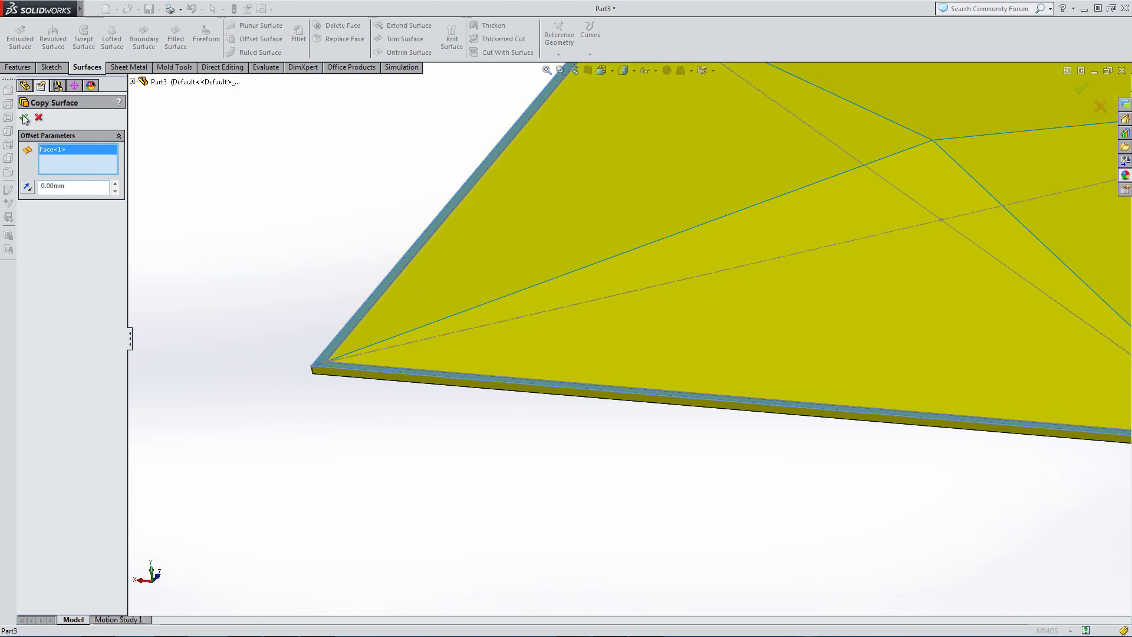
click(25, 118)
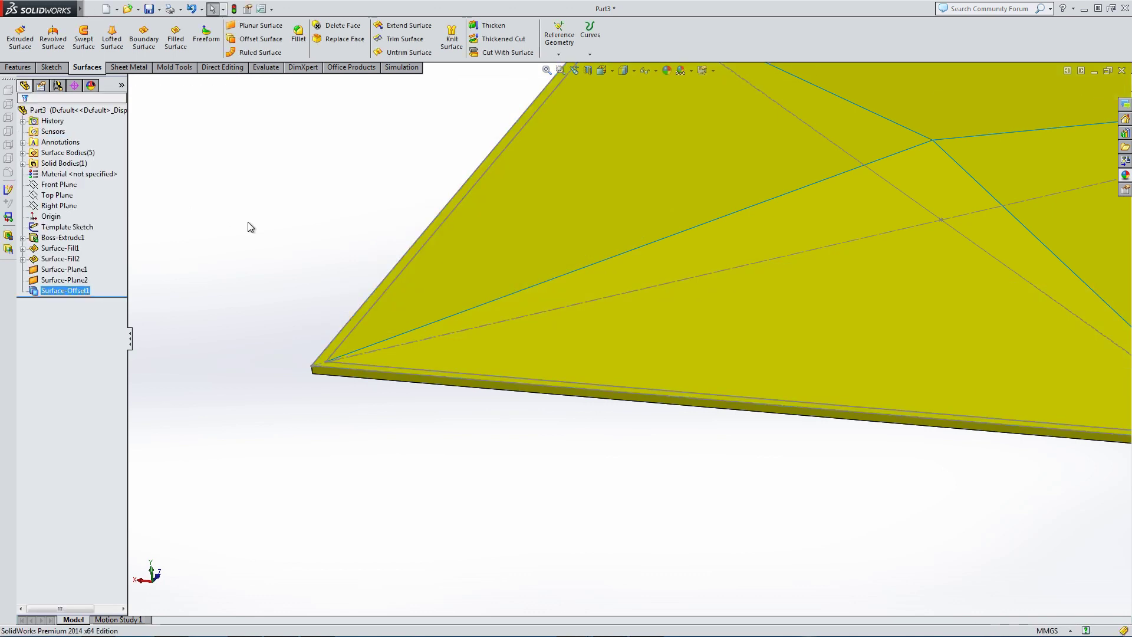
Step: Hide the surface body copied from the plate's top face
click(40, 154)
click(22, 153)
click(66, 206)
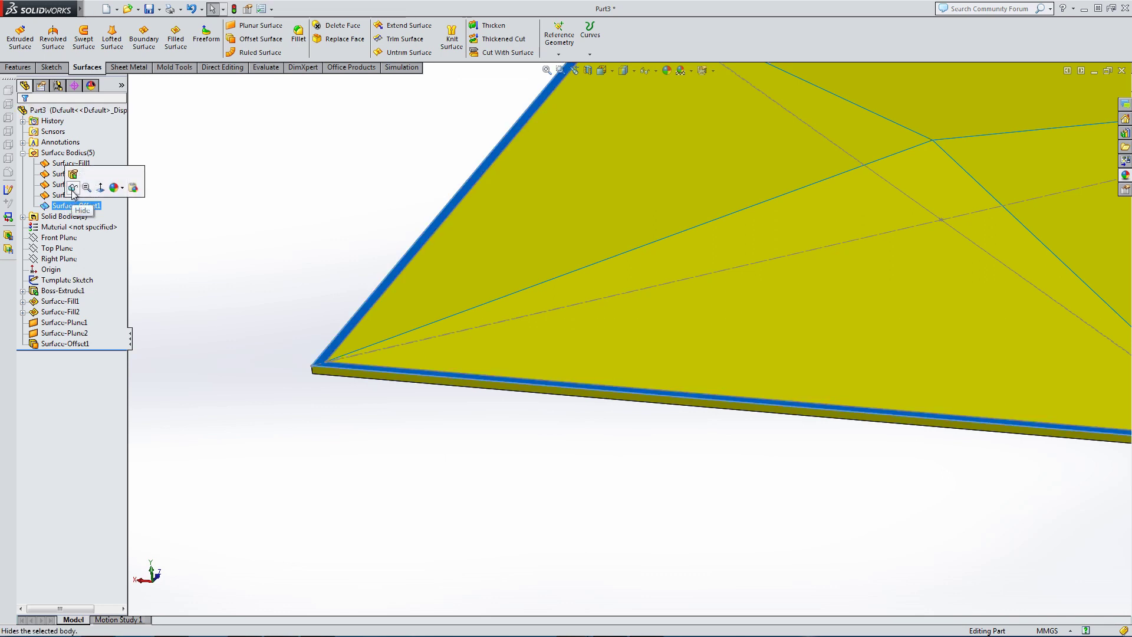
click(205, 228)
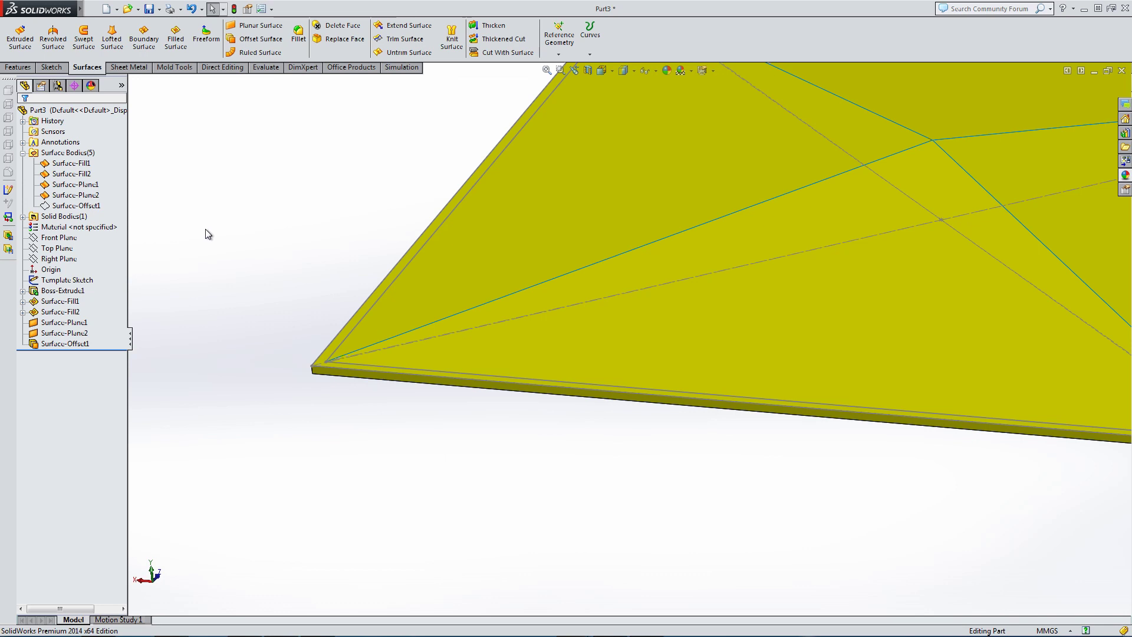
Step: Remove the base plate's top face with Delete Face, using the plain Delete option
click(323, 26)
click(327, 355)
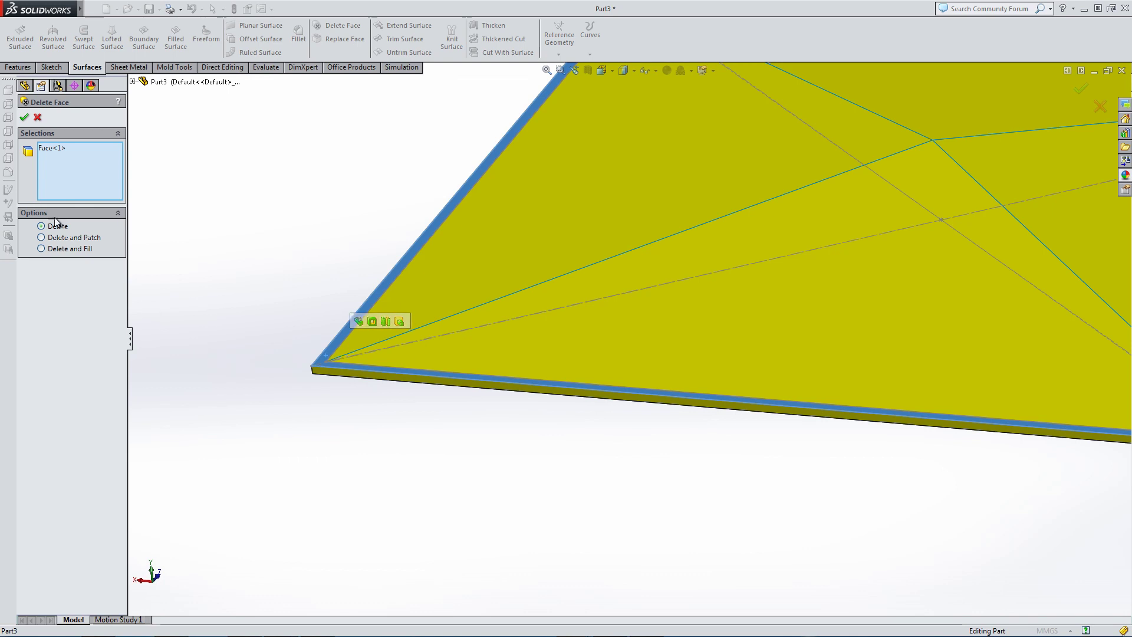
click(24, 118)
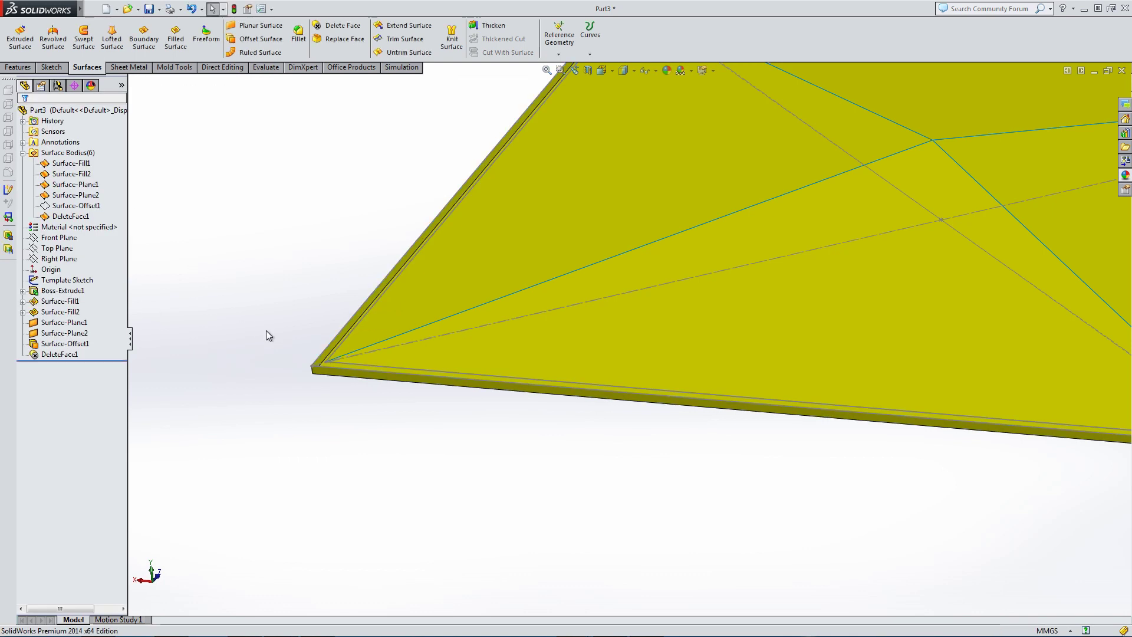
middle_drag(299, 307, 385, 356)
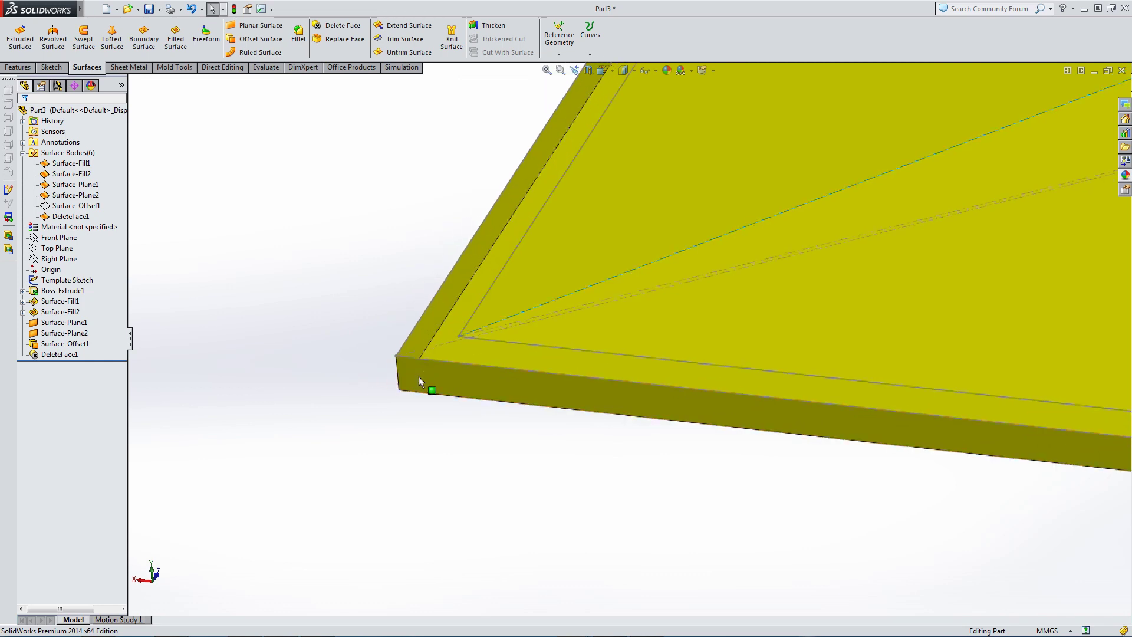
middle_drag(422, 376, 485, 367)
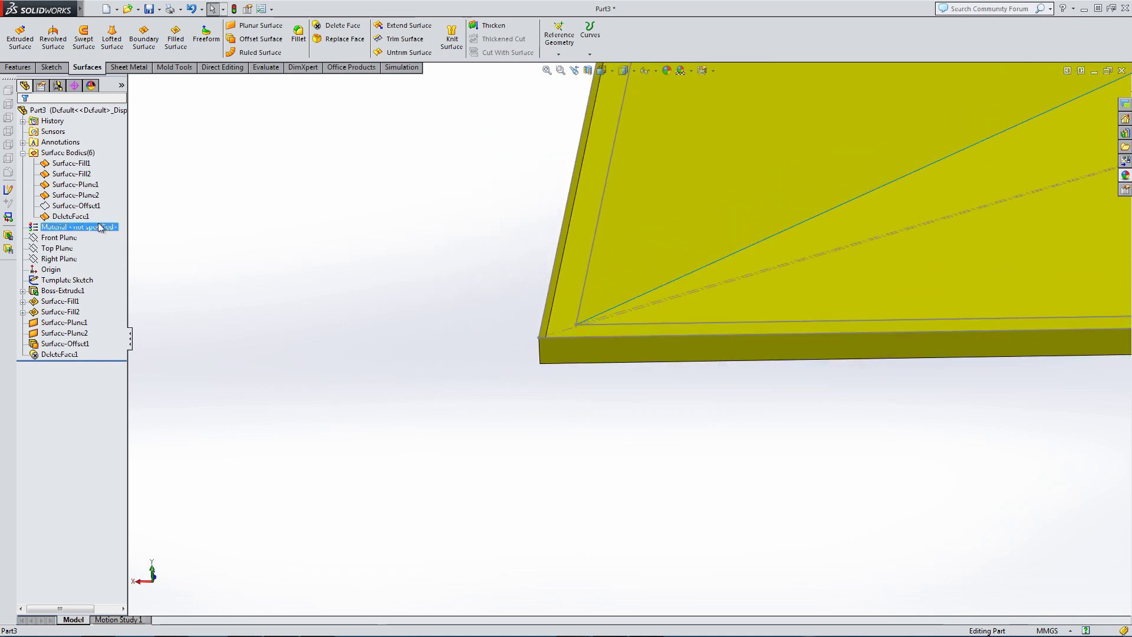
Step: Show the copied top-face surface body and hide the open plate body beneath it
click(71, 206)
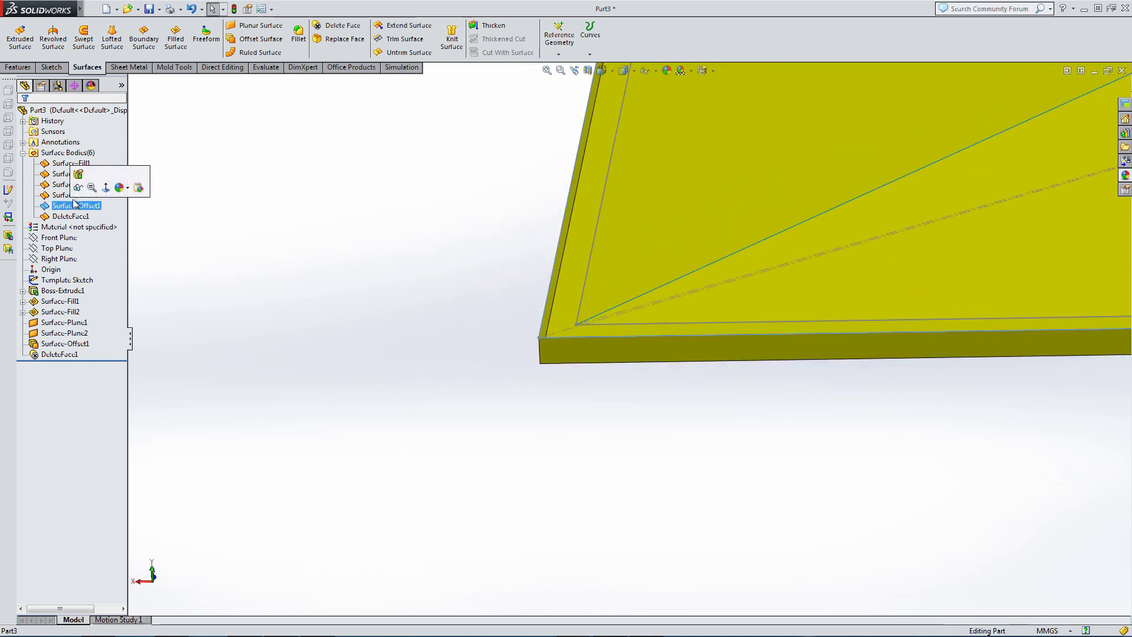
click(557, 354)
click(610, 320)
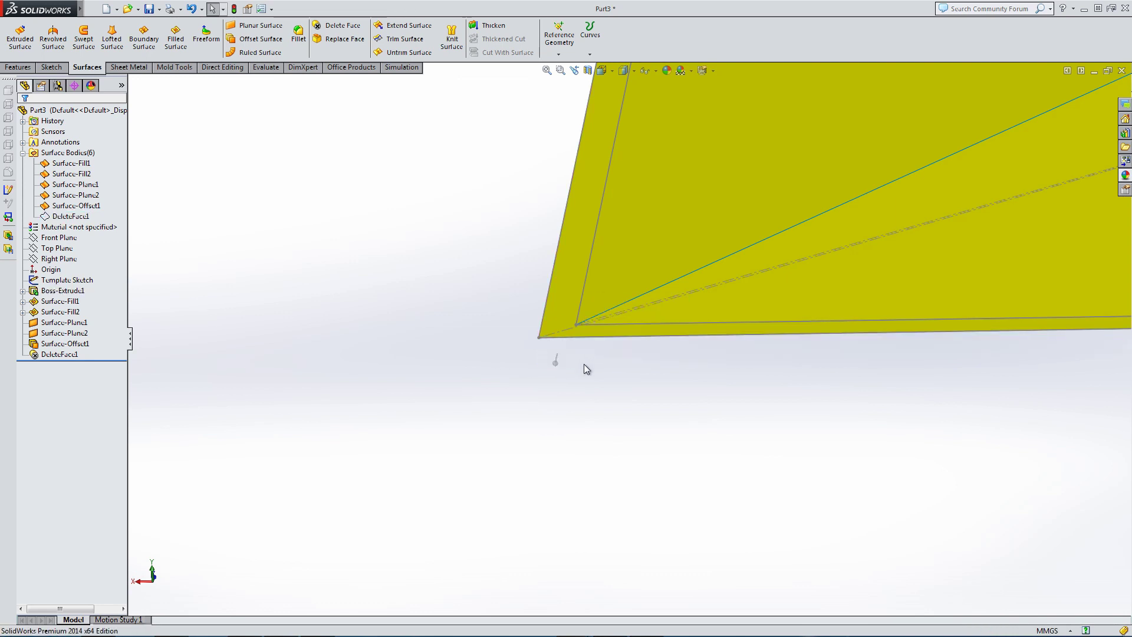
middle_drag(584, 363, 657, 437)
scroll(819, 383, down, 5)
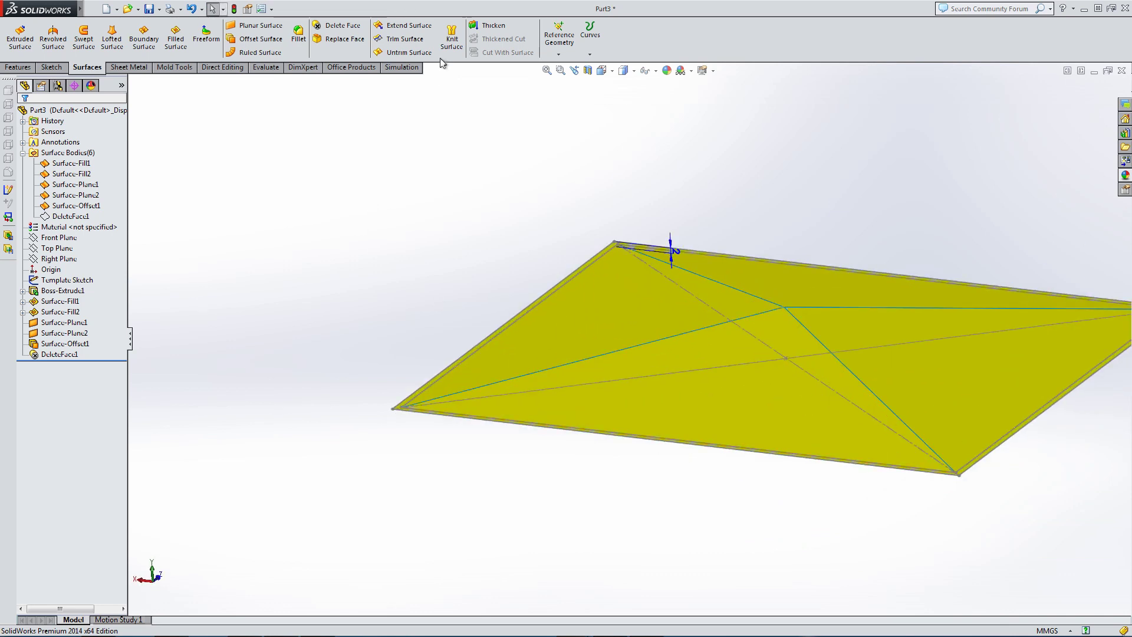
Step: Knit the pyramid's two filled and two planar surfaces into one surface body with Merge entities enabled
click(452, 37)
click(673, 298)
click(790, 285)
click(826, 342)
click(771, 349)
middle_drag(772, 349, 704, 331)
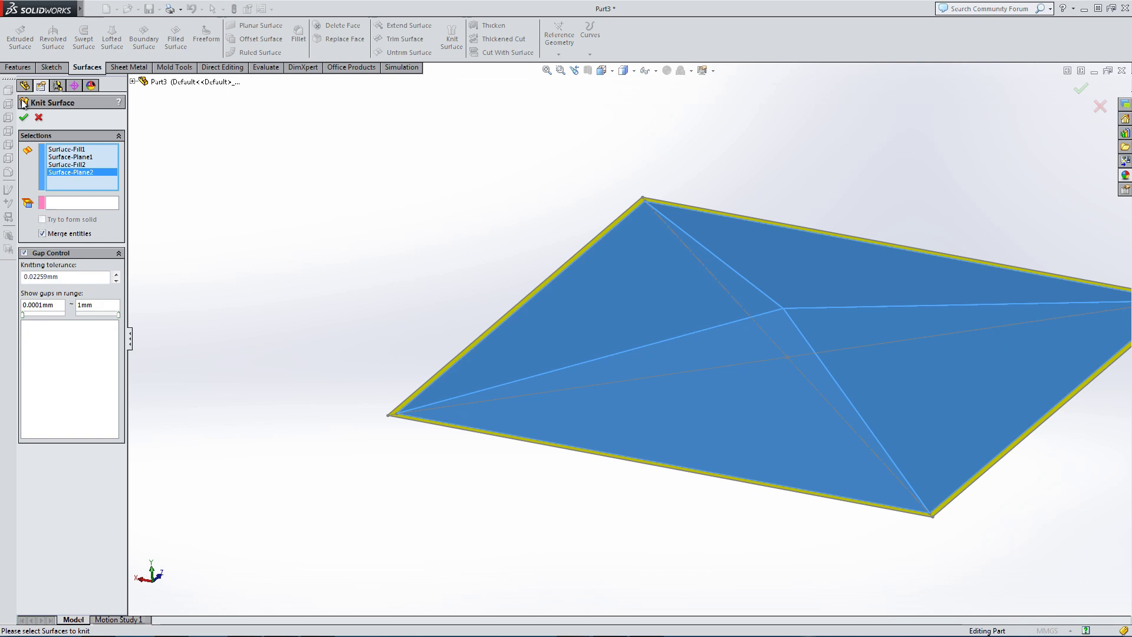
click(24, 118)
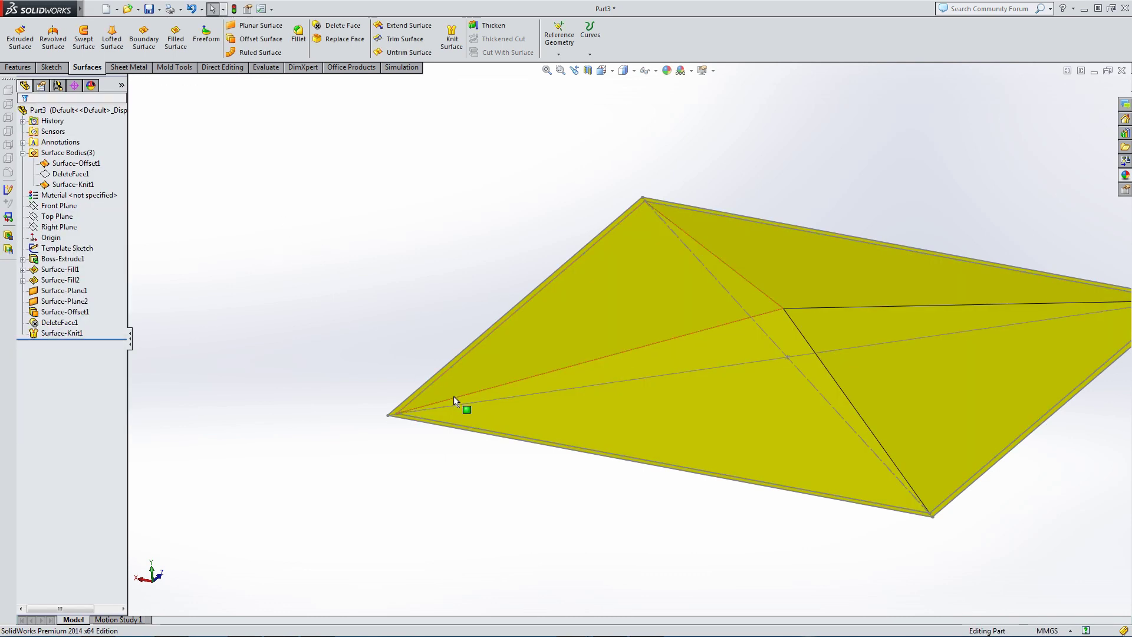
Step: Trim the copied top-face surface with the knitted pyramid as trim tool, removing the portion inside the pyramid's outline
click(404, 40)
click(658, 339)
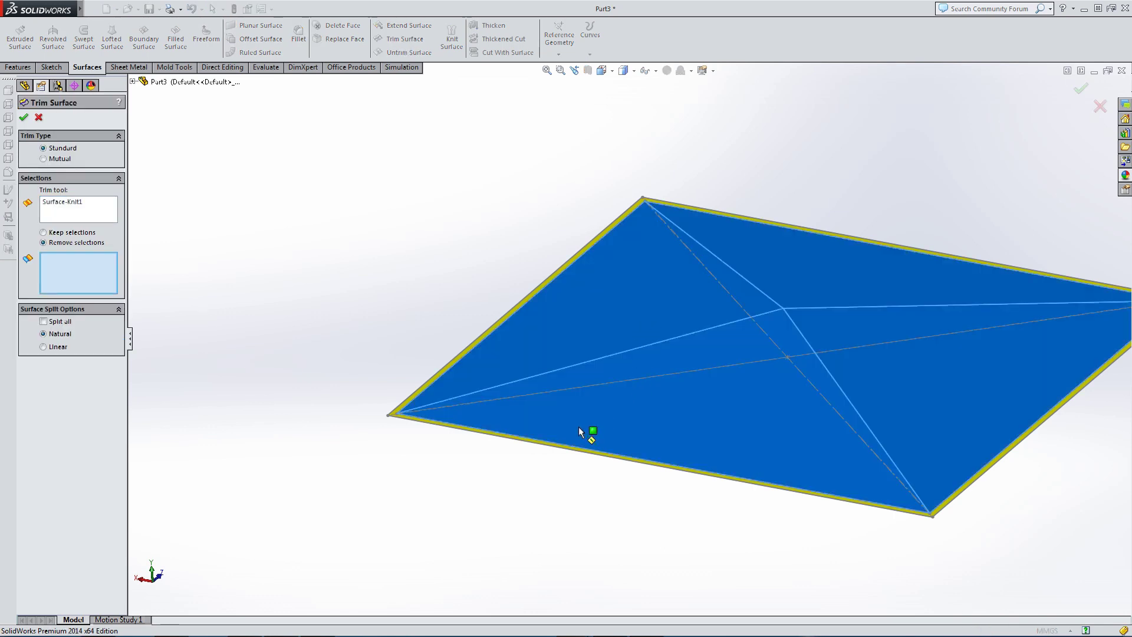
middle_drag(586, 432, 604, 252)
click(556, 341)
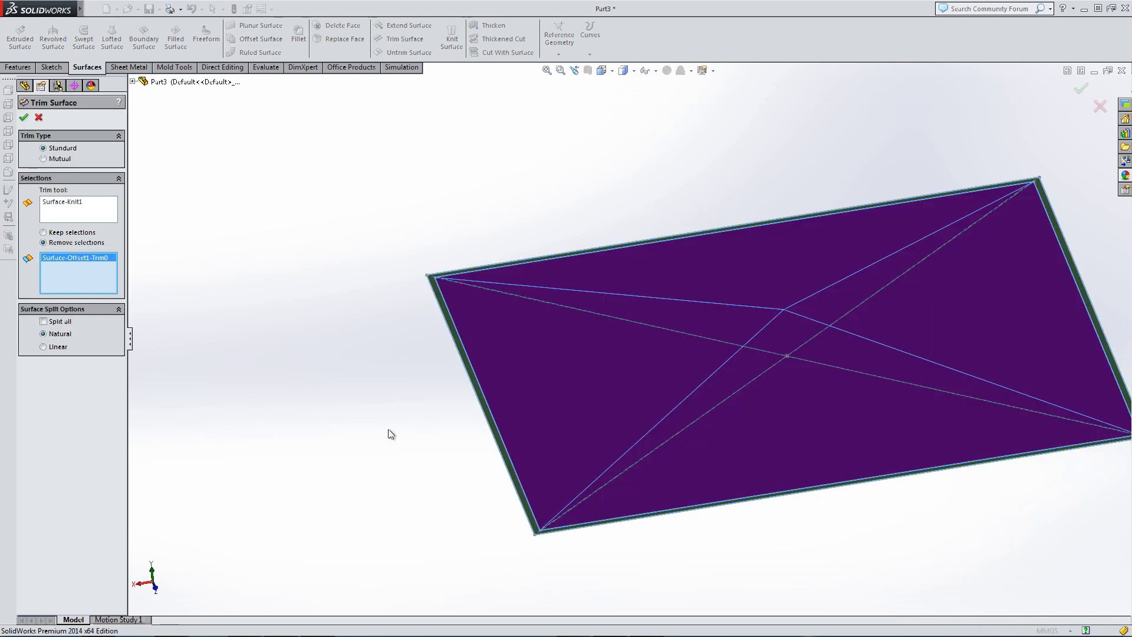
middle_drag(388, 429, 358, 406)
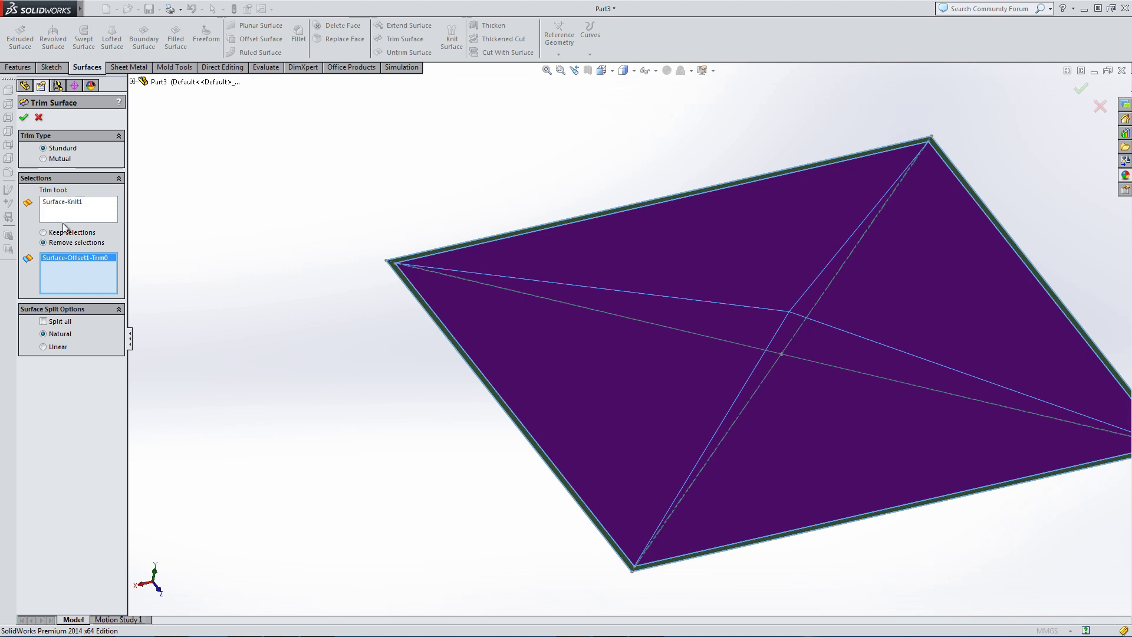
click(25, 118)
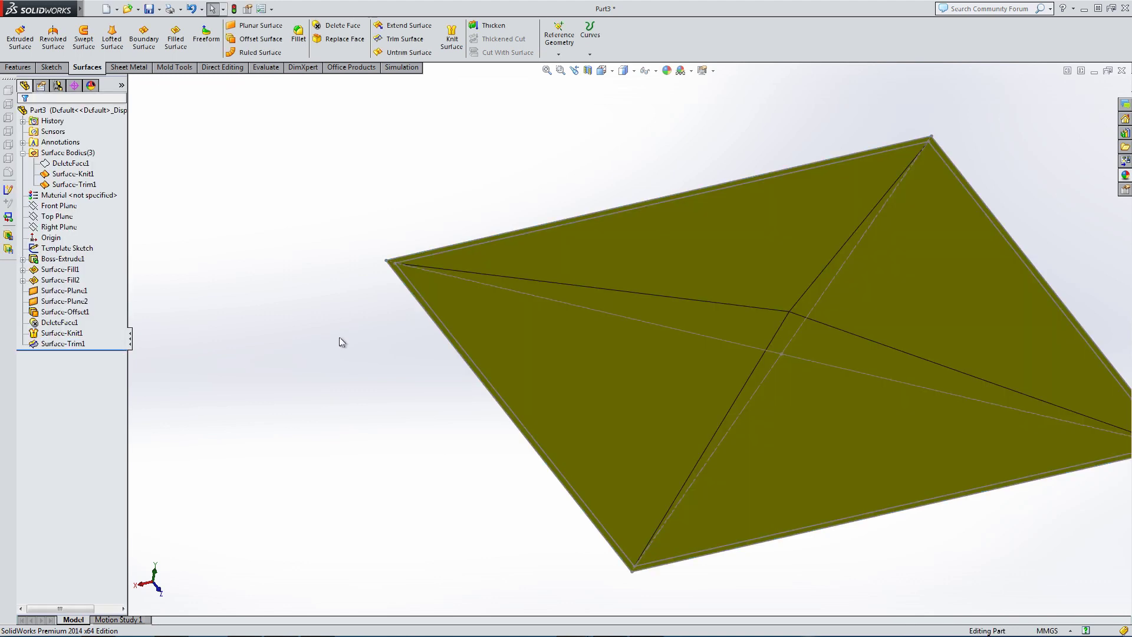
middle_drag(338, 333, 430, 419)
scroll(430, 420, up, 1)
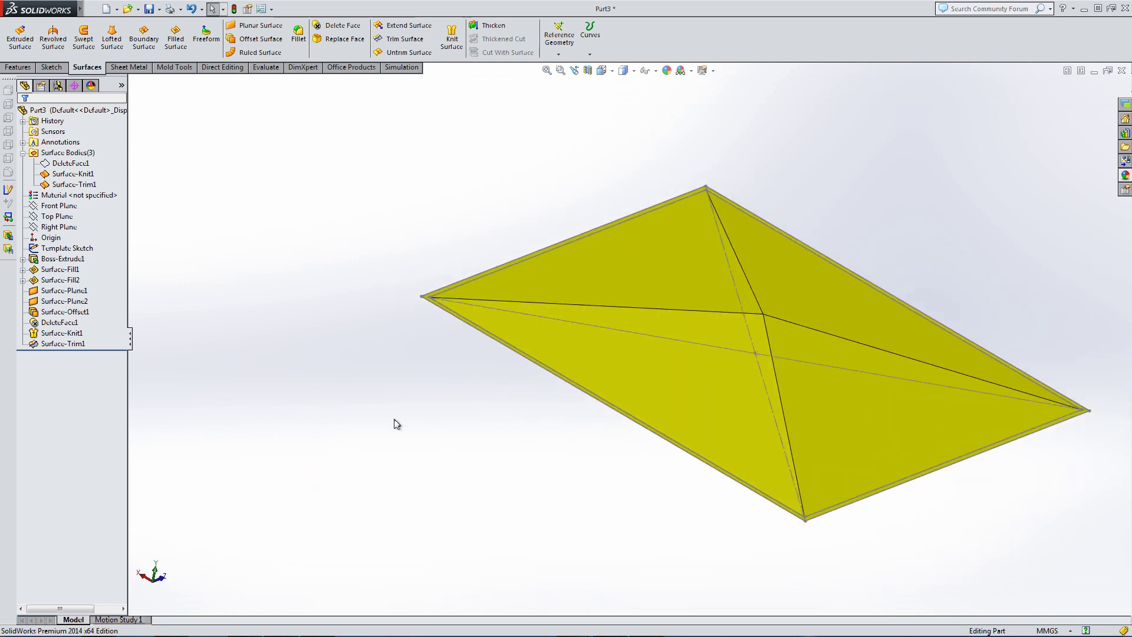
Step: Show the hidden open plate surface body again
click(57, 206)
click(61, 164)
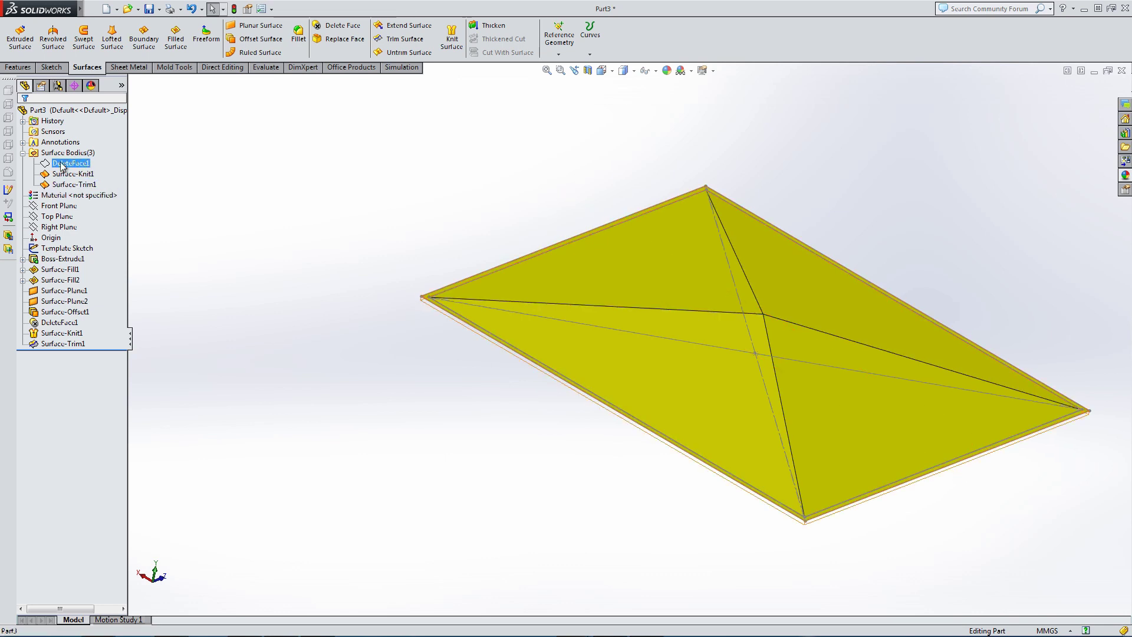
right_click(62, 164)
click(69, 142)
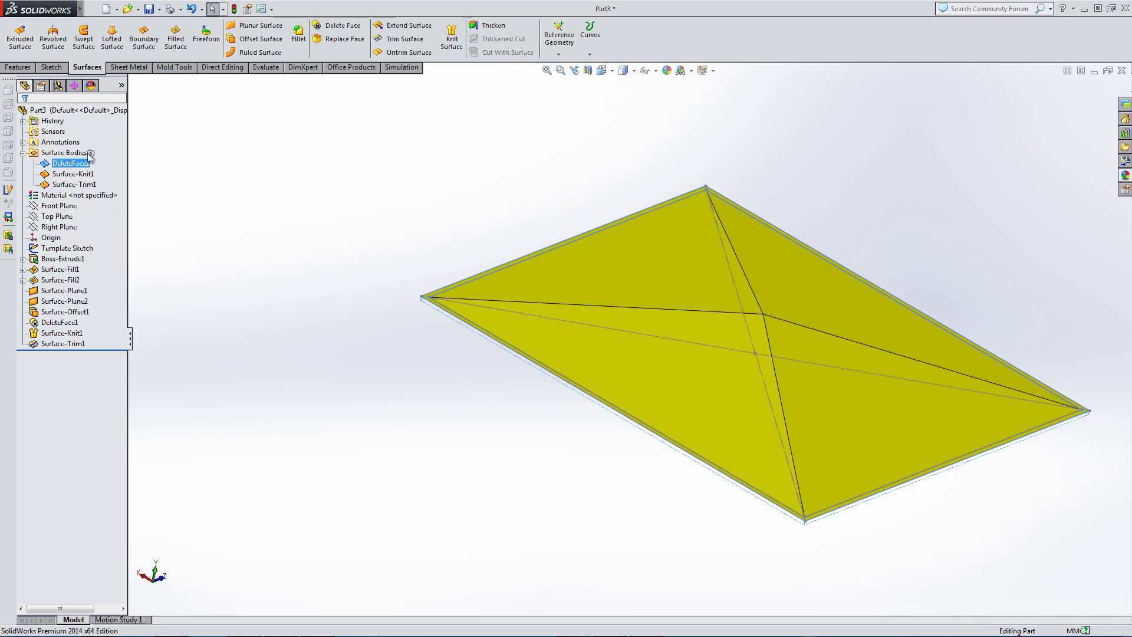
middle_drag(321, 293, 450, 333)
Step: Turn off the display of all sketches in the view
click(655, 71)
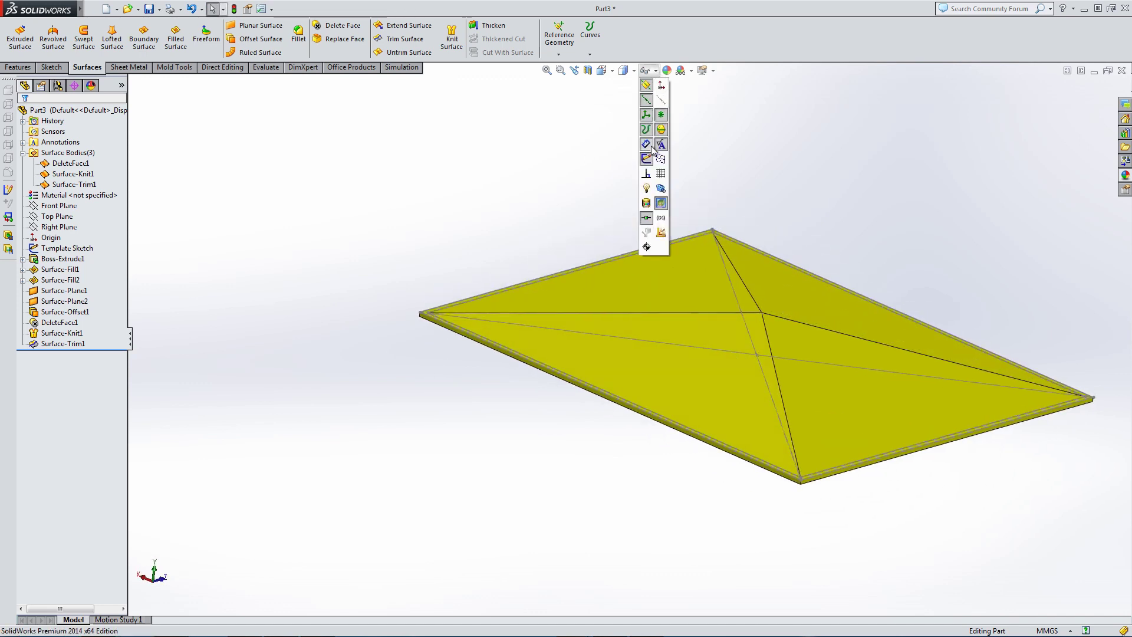
click(646, 159)
middle_drag(419, 200, 427, 223)
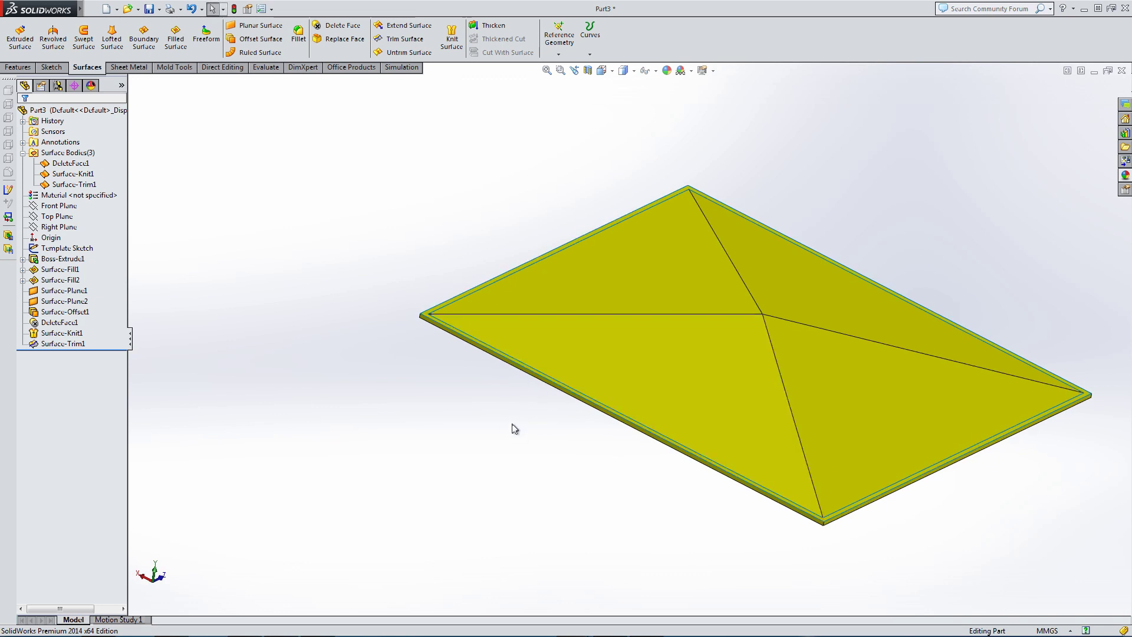
Step: Knit the pyramid, the trimmed border surface and the open plate body with Merge entities and Try to form solid enabled
click(452, 38)
click(455, 314)
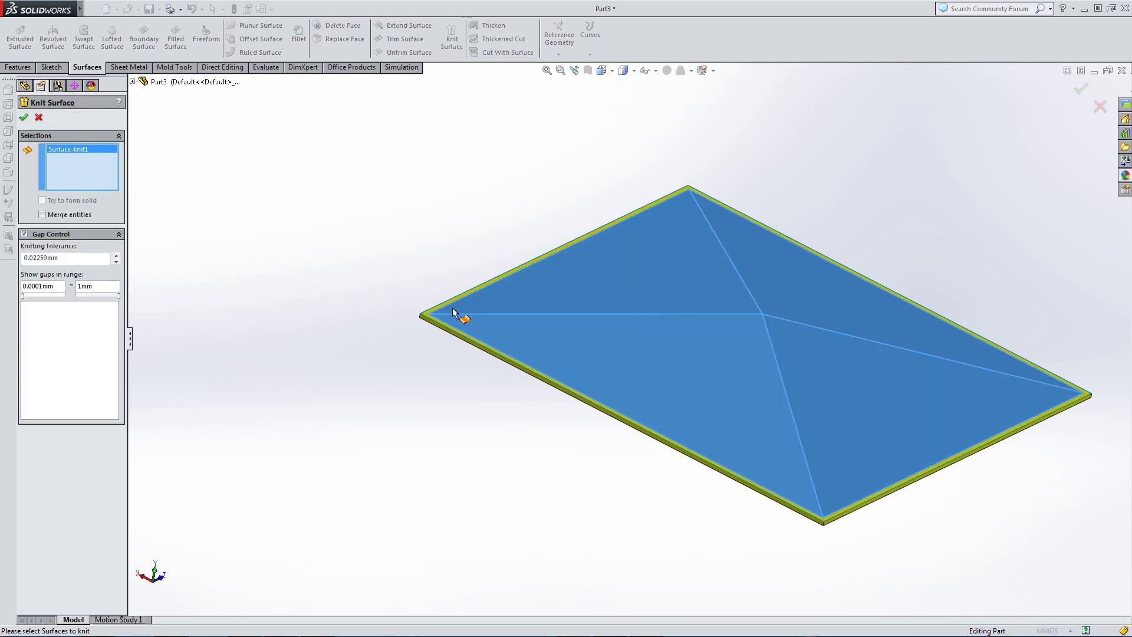
scroll(456, 313, down, 5)
scroll(450, 330, down, 1)
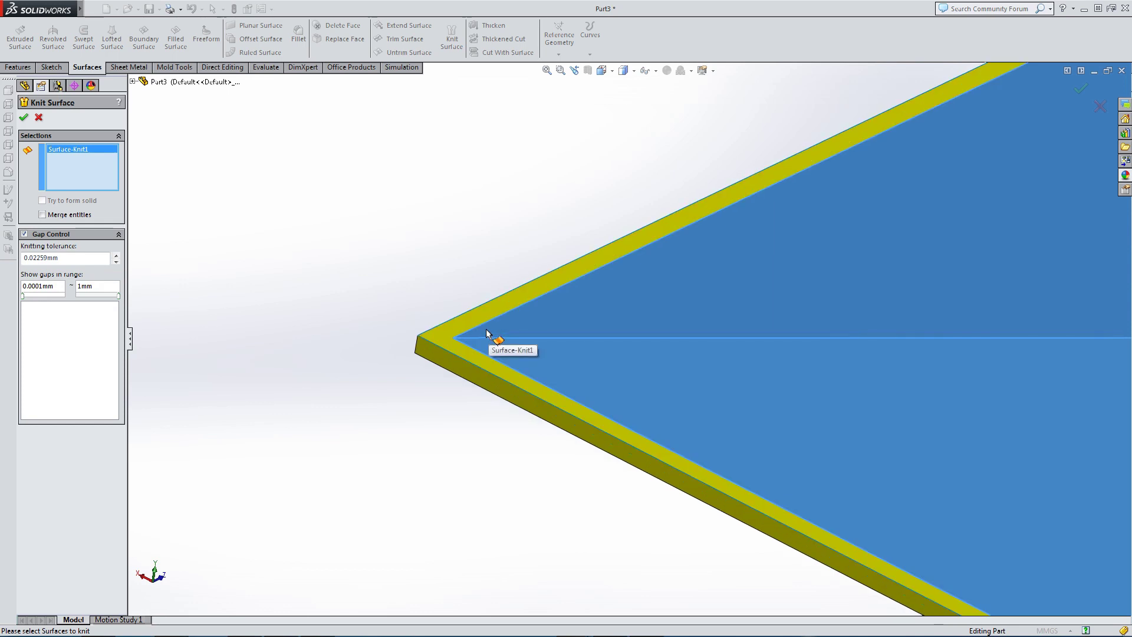
click(446, 335)
click(443, 360)
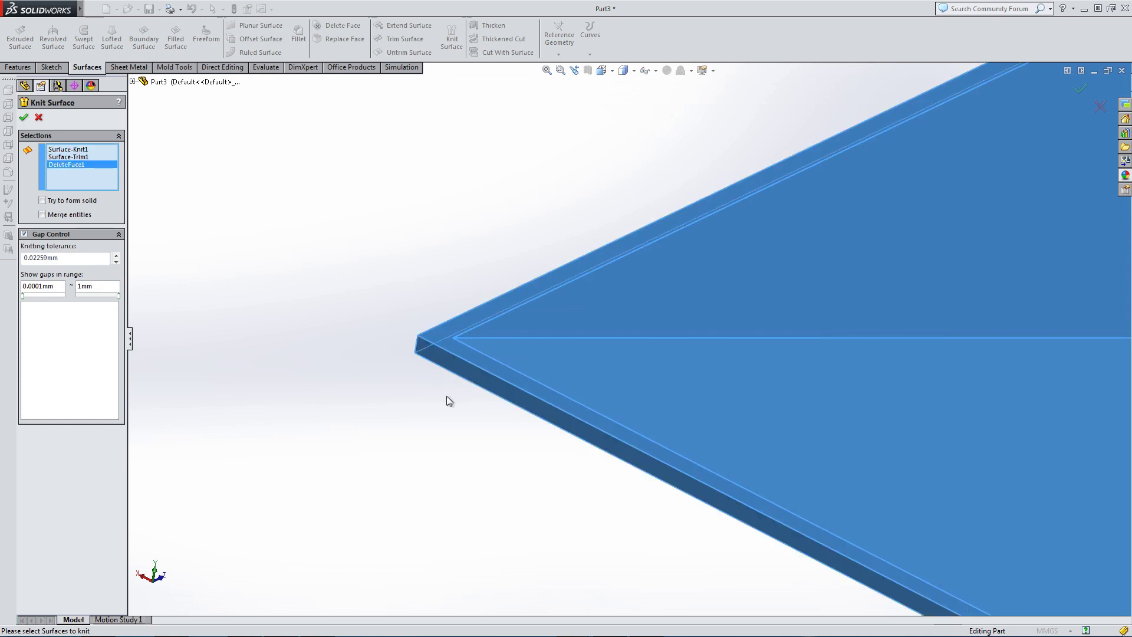
click(43, 213)
click(43, 201)
click(23, 117)
scroll(619, 396, up, 4)
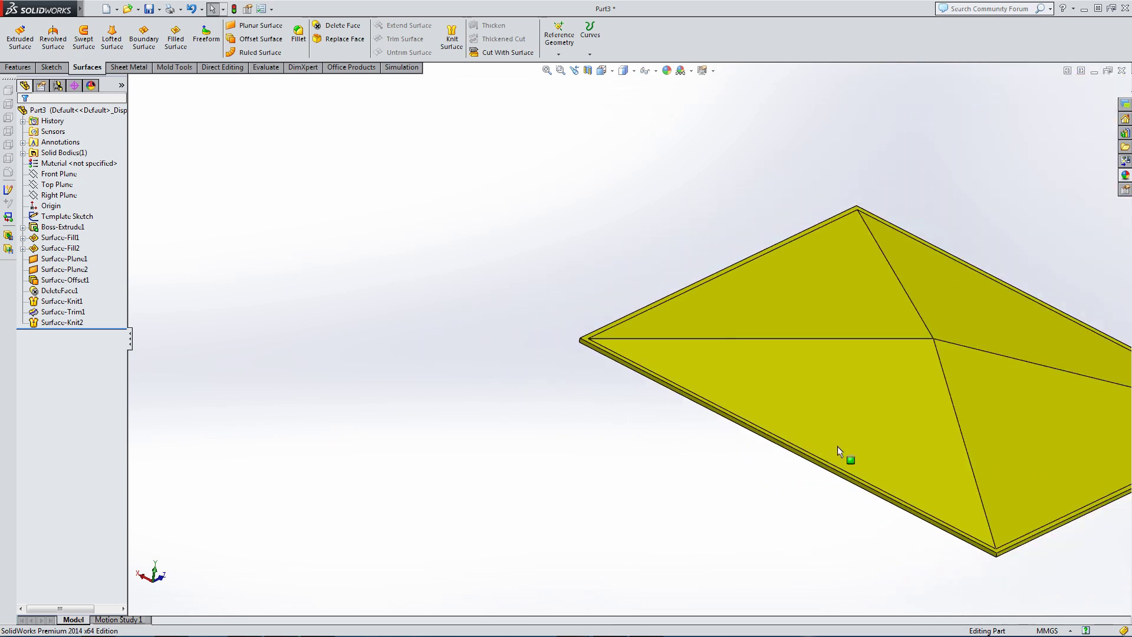
Step: Section the knitted body at the Front Plane and inspect whether its interior is solid
middle_drag(944, 441, 1010, 447)
key(f)
middle_drag(523, 313, 419, 265)
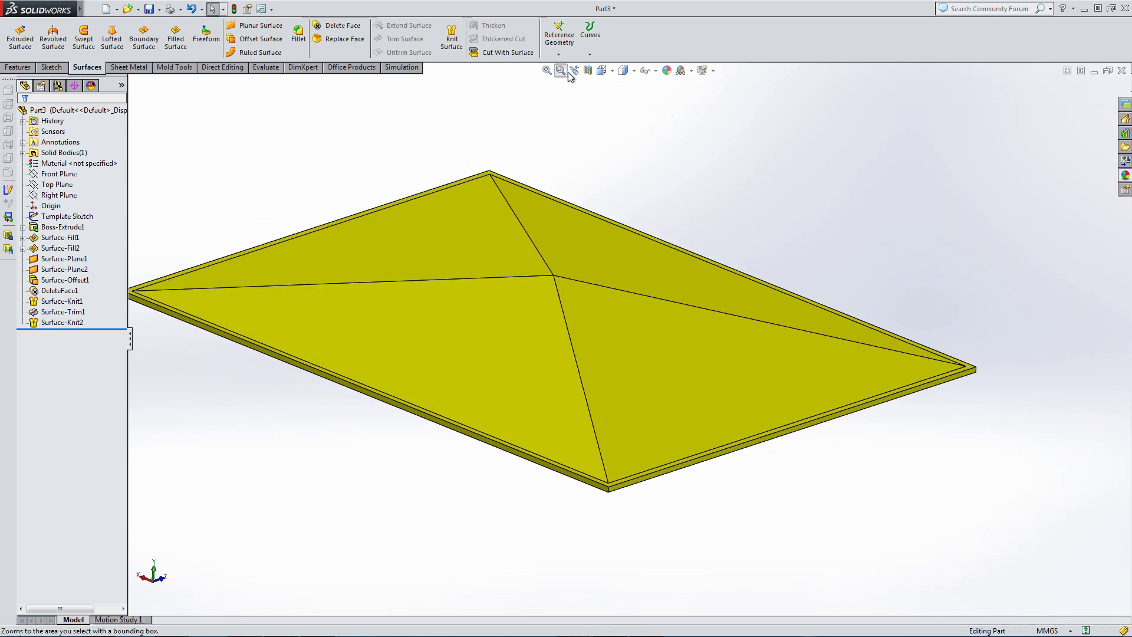
click(589, 71)
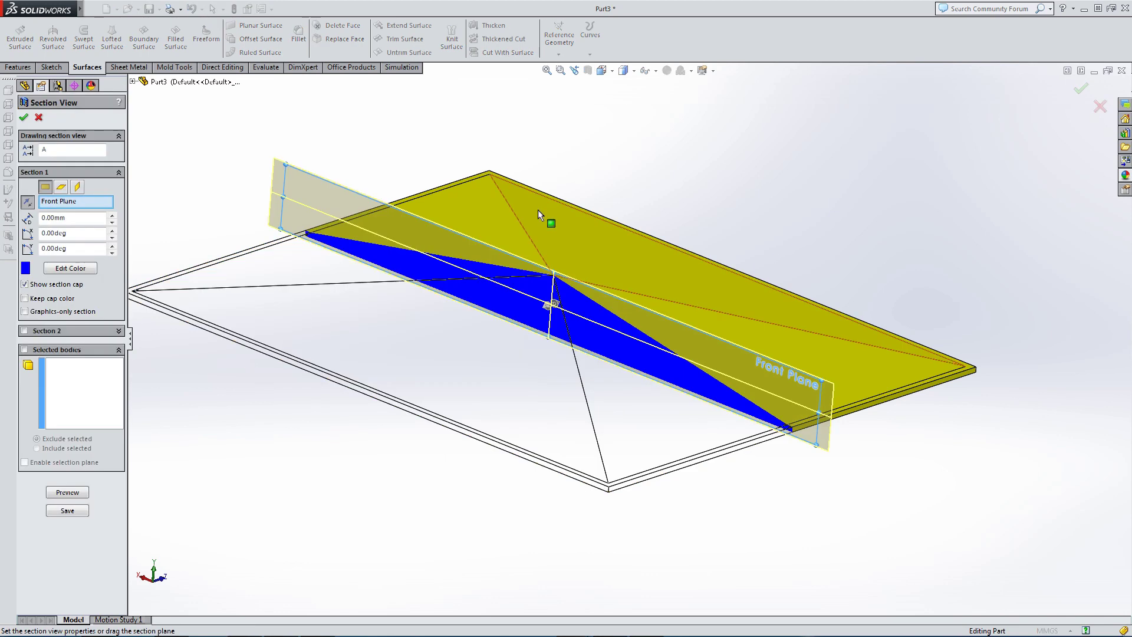
click(23, 117)
middle_drag(321, 356, 302, 373)
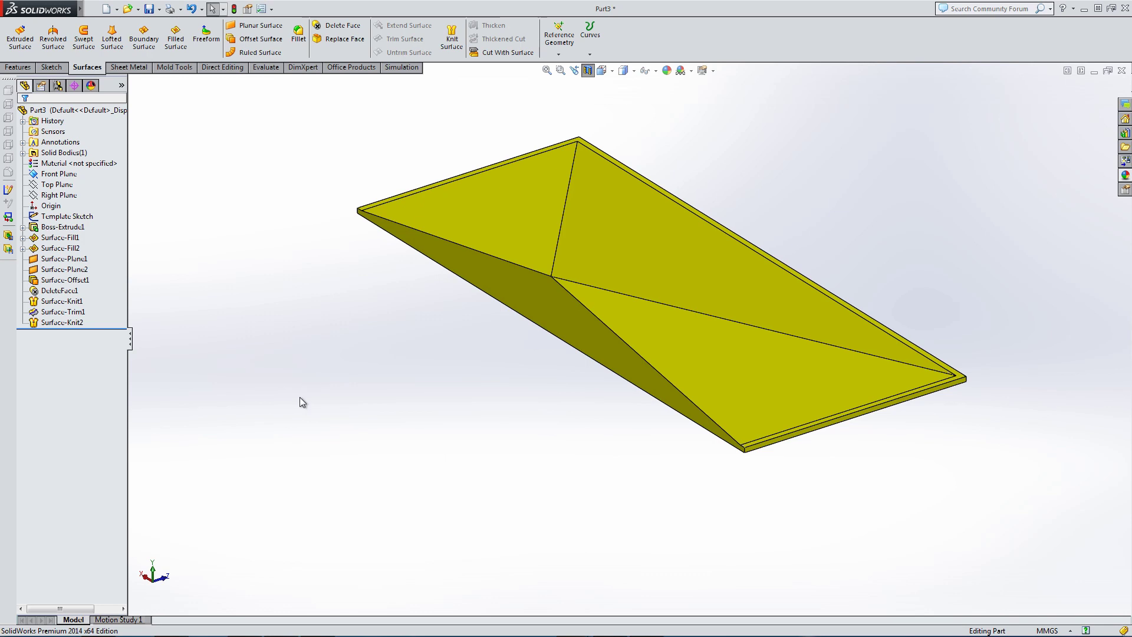
Step: Turn off the section view to display the complete knitted body
click(587, 71)
middle_drag(306, 379, 297, 466)
scroll(293, 356, up, 4)
mouse_move(293, 356)
middle_down()
mouse_move(275, 356)
mouse_move(286, 369)
middle_up()
scroll(362, 401, down, 2)
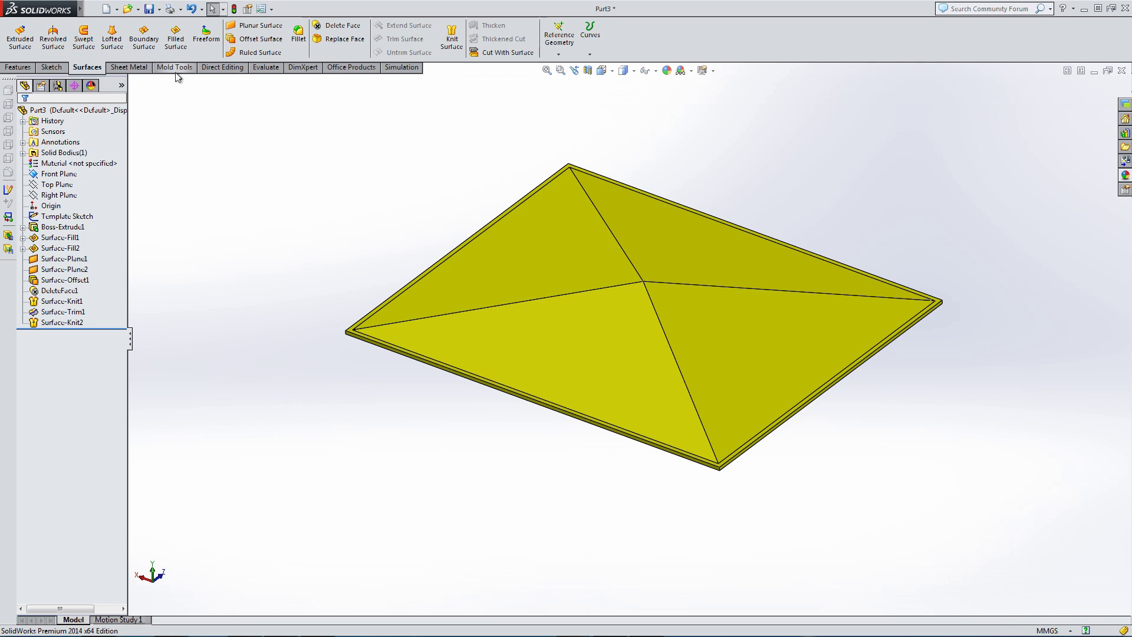
Step: Create a Forming Tool with the flat border around the pyramid as stopping face, no faces to remove and the default insertion point
click(135, 72)
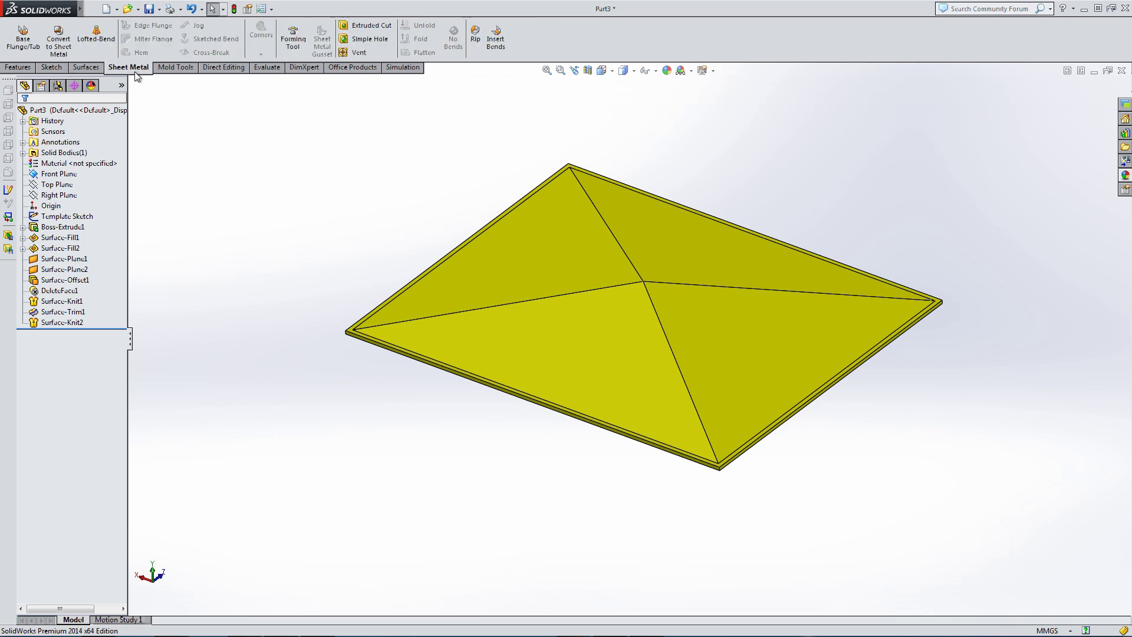
click(292, 39)
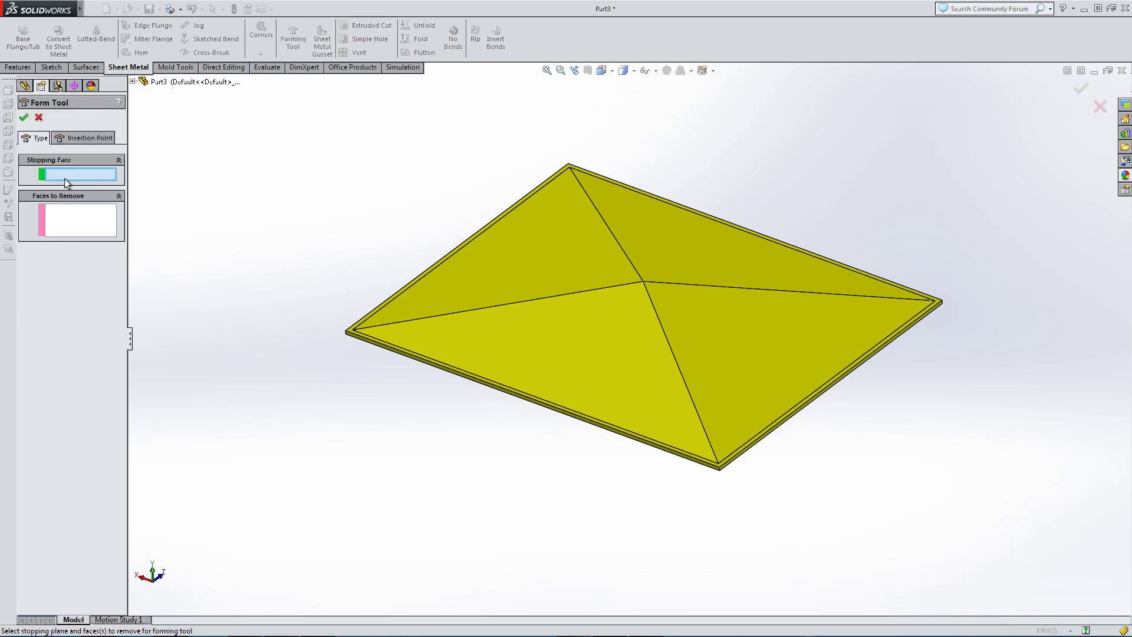
scroll(366, 329, down, 5)
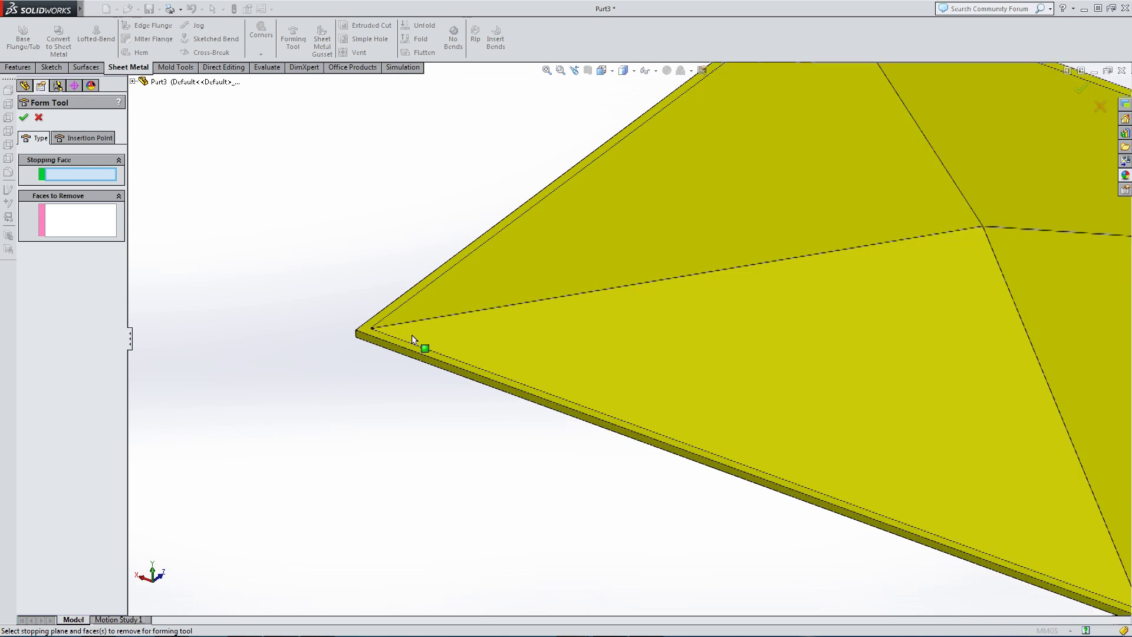
click(369, 330)
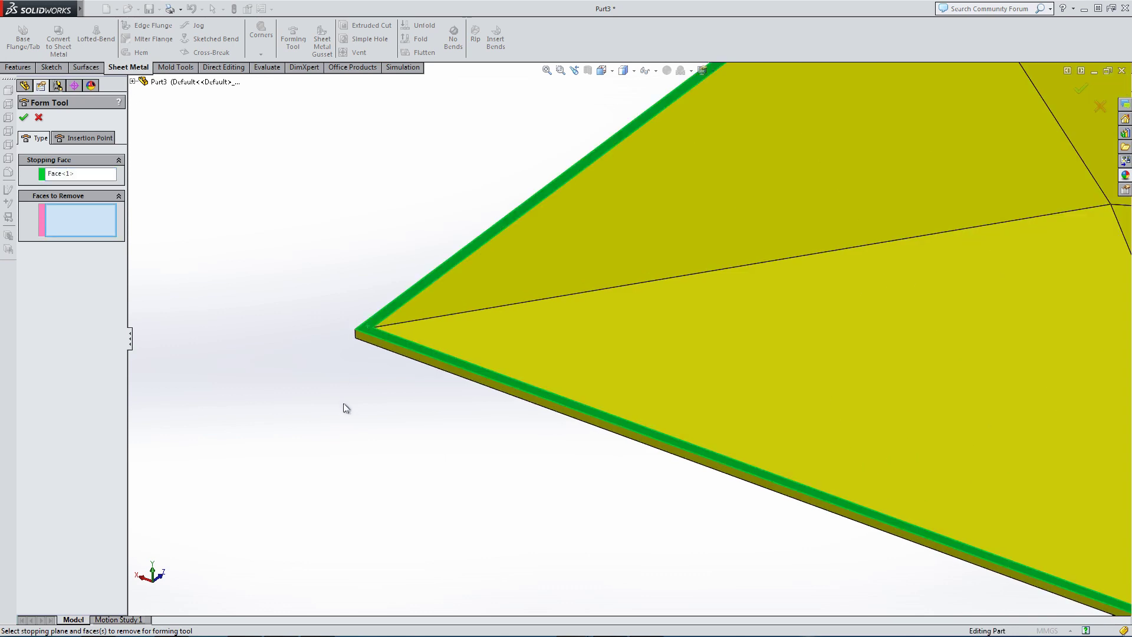
scroll(627, 370, up, 5)
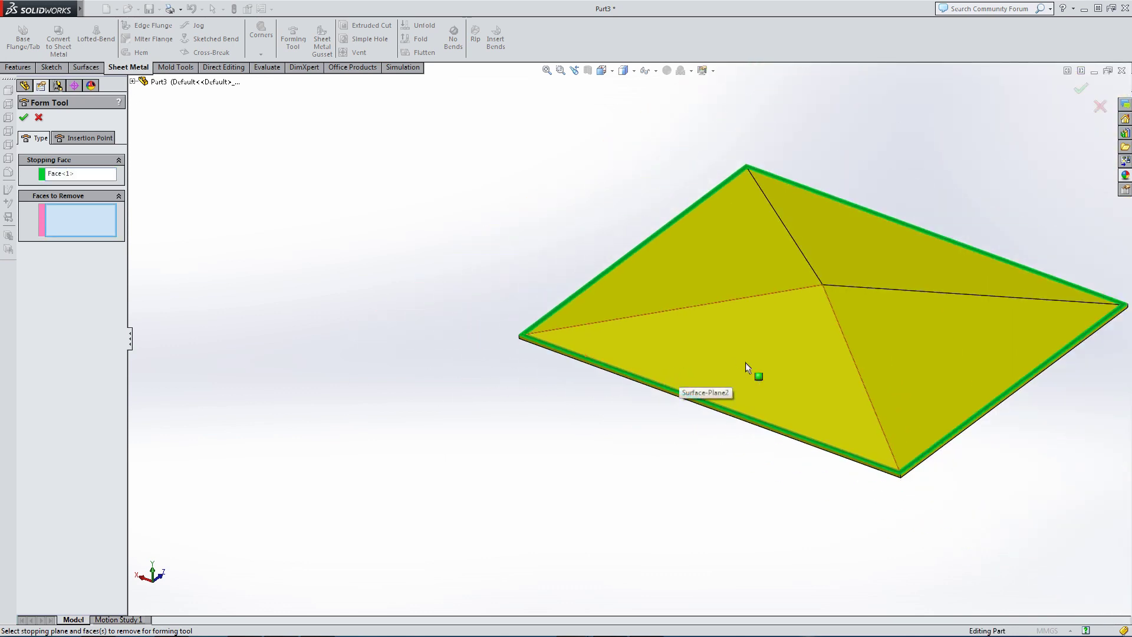
click(68, 138)
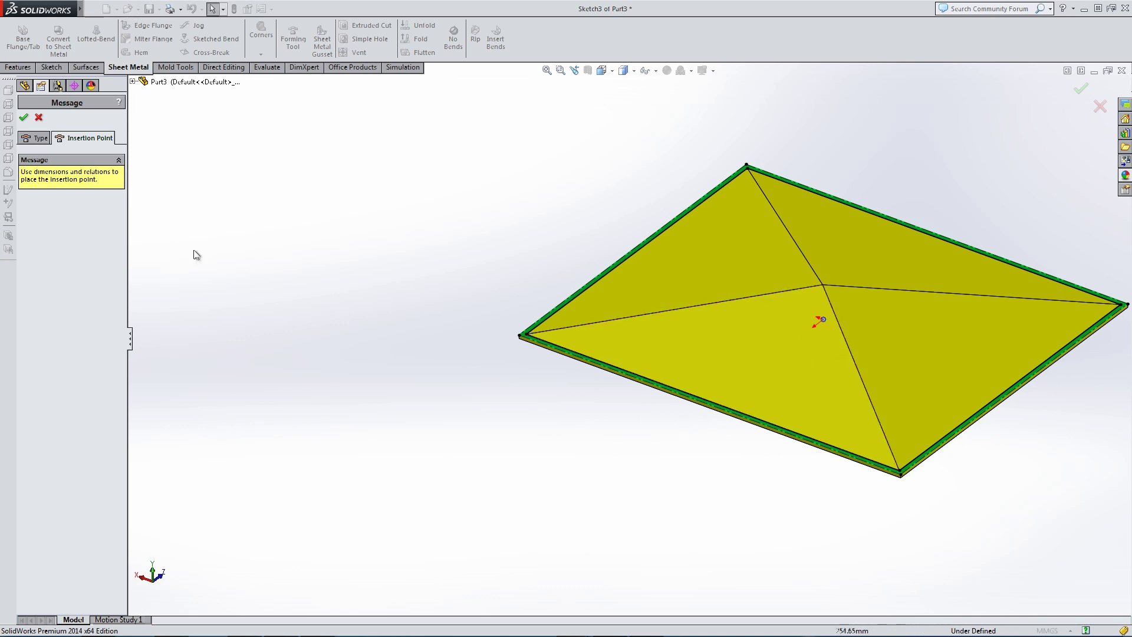
click(23, 119)
click(362, 303)
key(f)
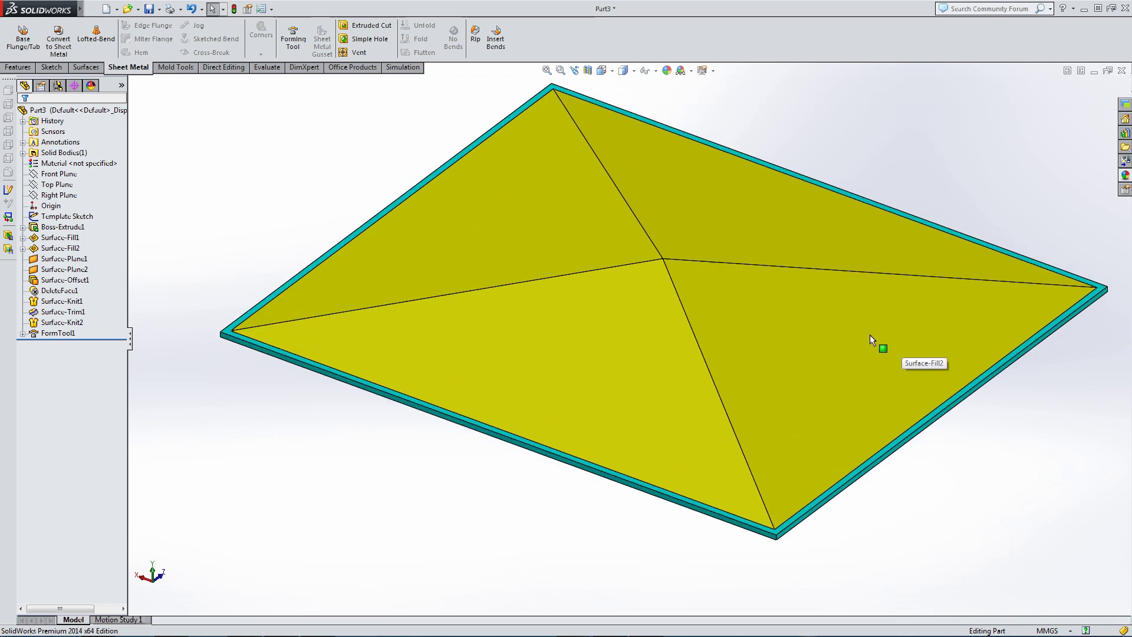
Step: Examine the coloured forming tool body and save the part
scroll(608, 480, down, 4)
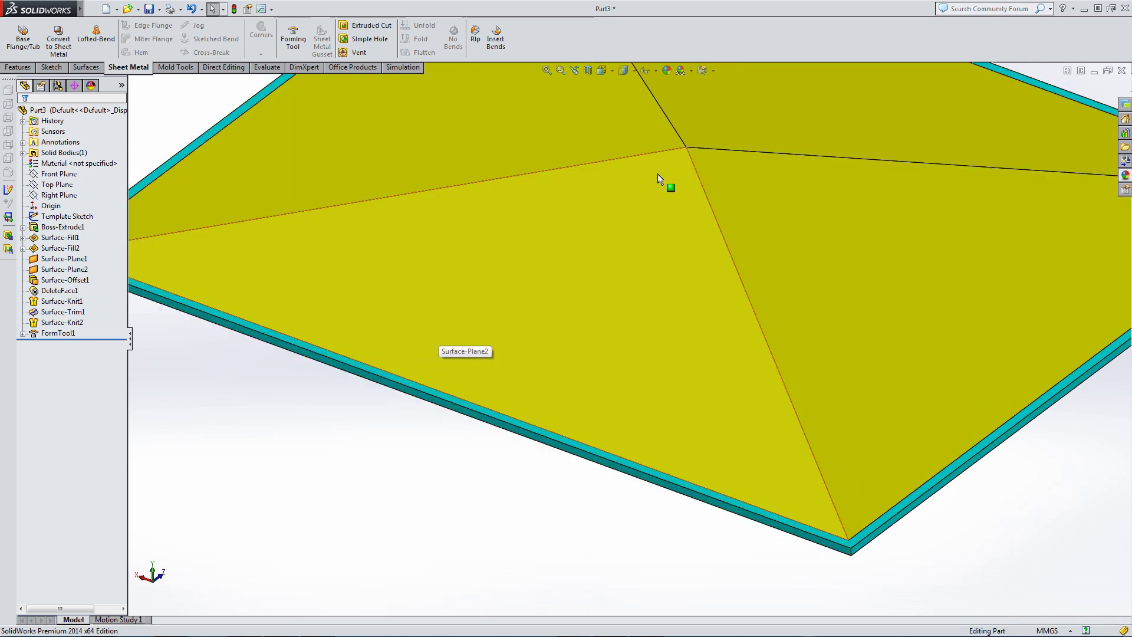
key(f)
middle_drag(524, 526, 504, 511)
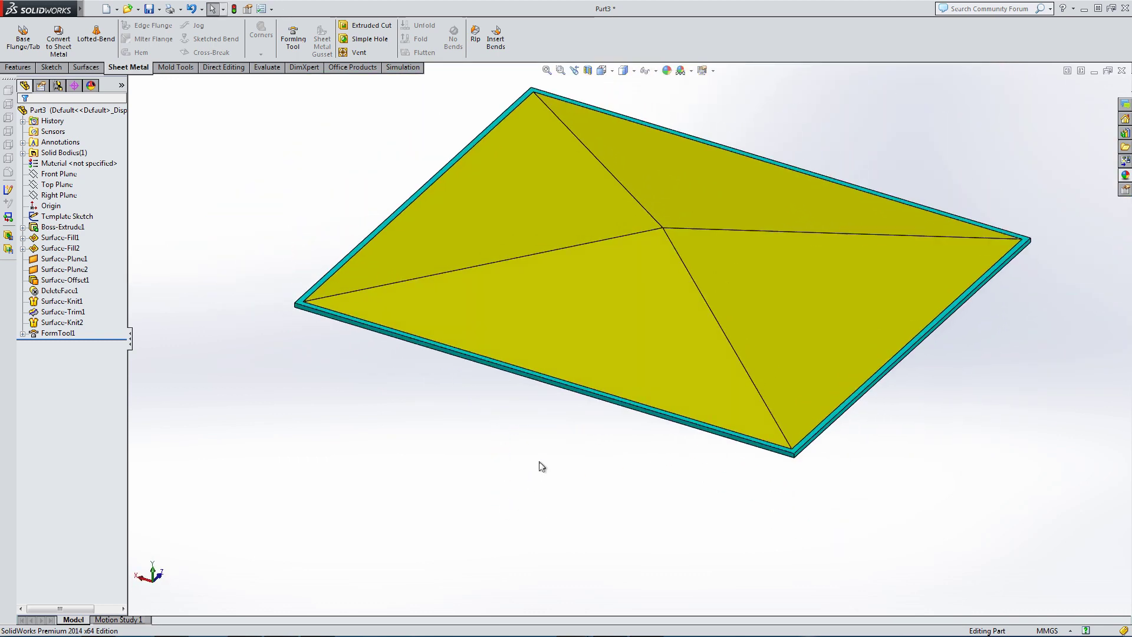
scroll(619, 324, up, 2)
scroll(695, 144, down, 2)
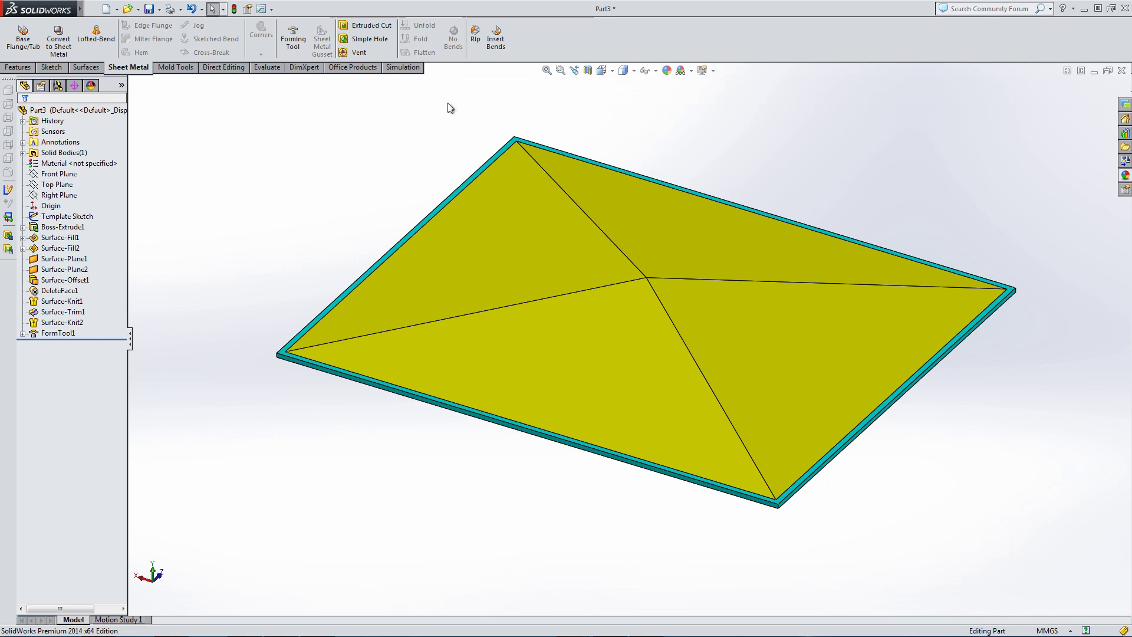
key(ctrl+s)
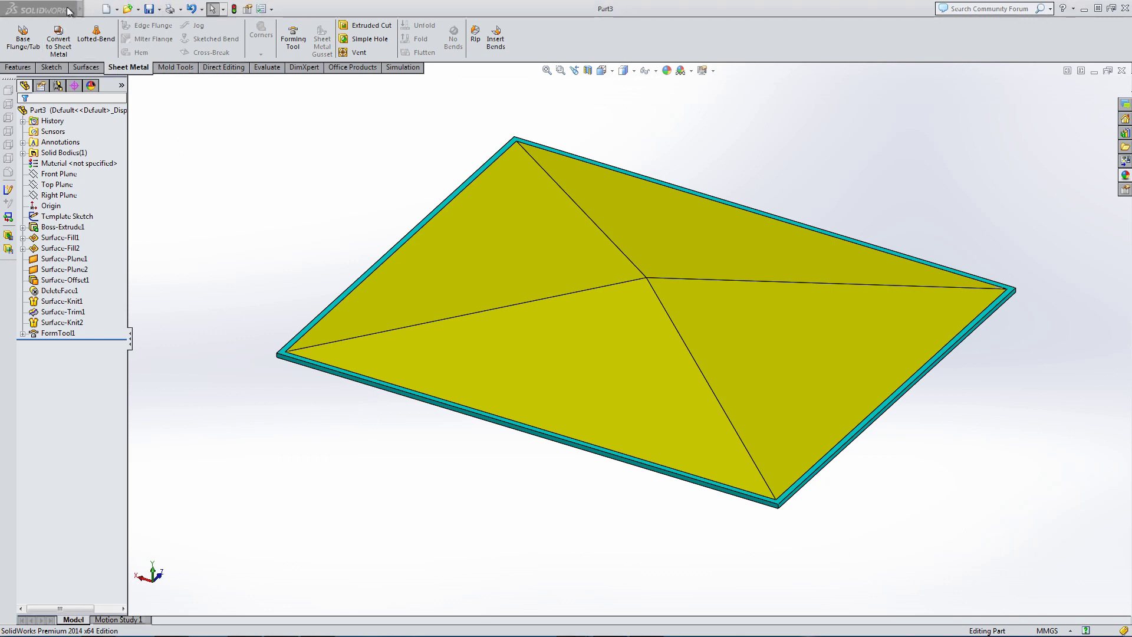
Step: Save the part as a Form Tool (*.sldftp) named Cross Break Tool in the design library's forming tools folder
click(92, 8)
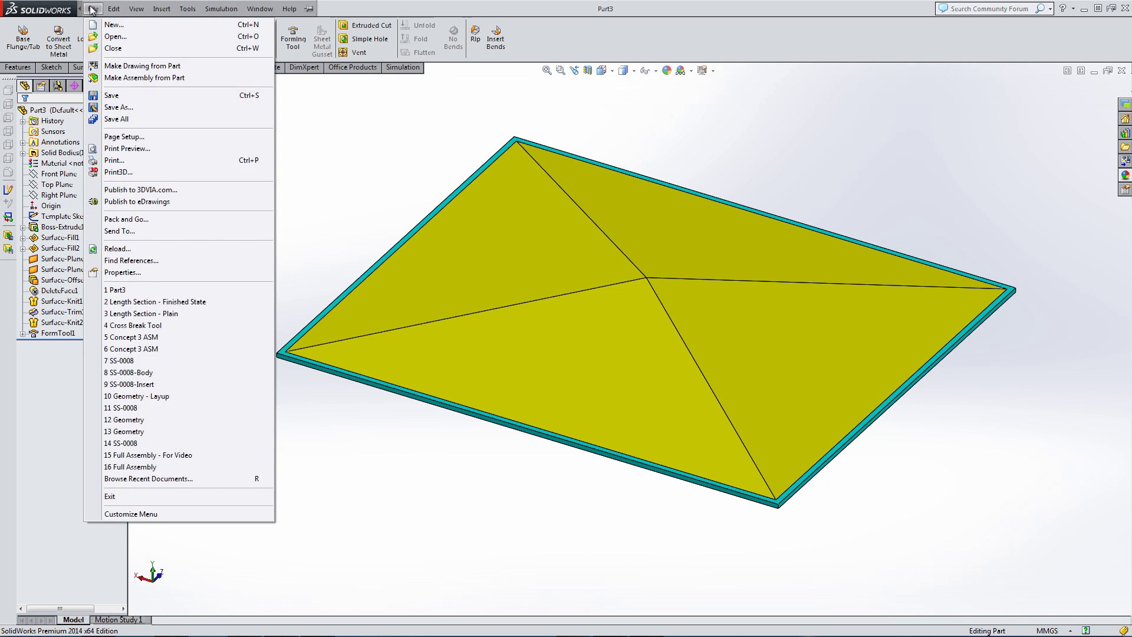
click(115, 107)
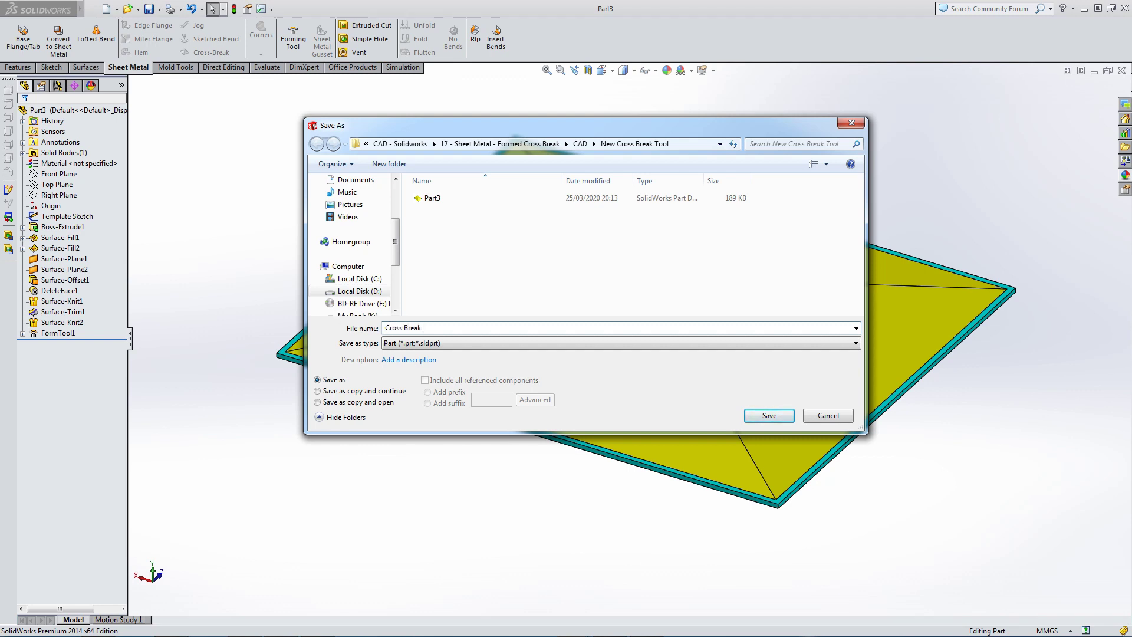
click(400, 347)
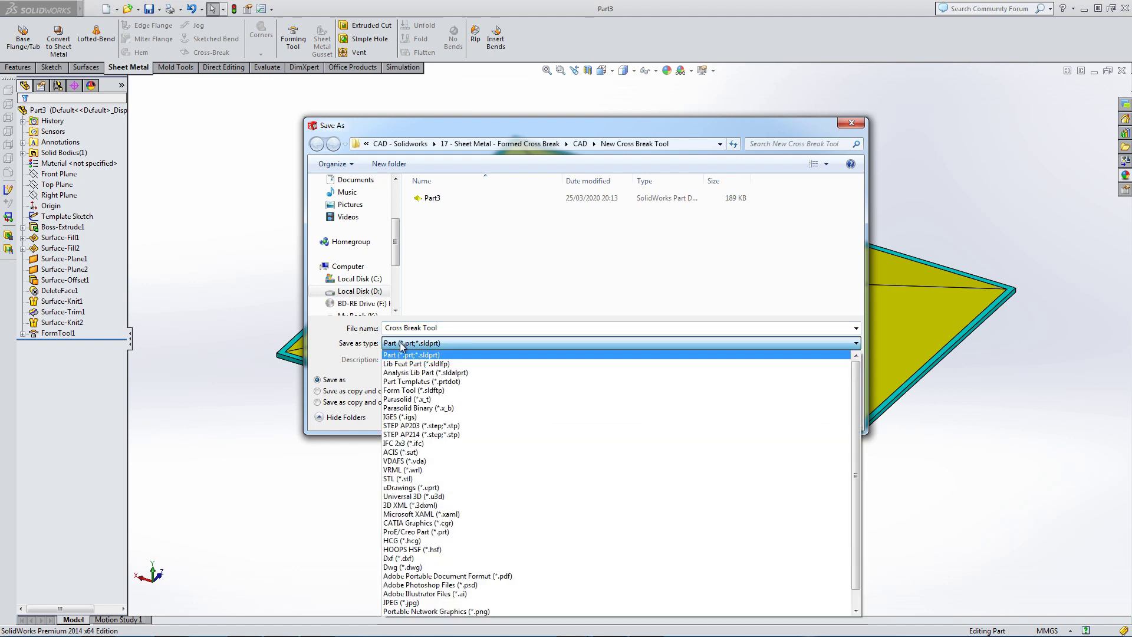
click(397, 390)
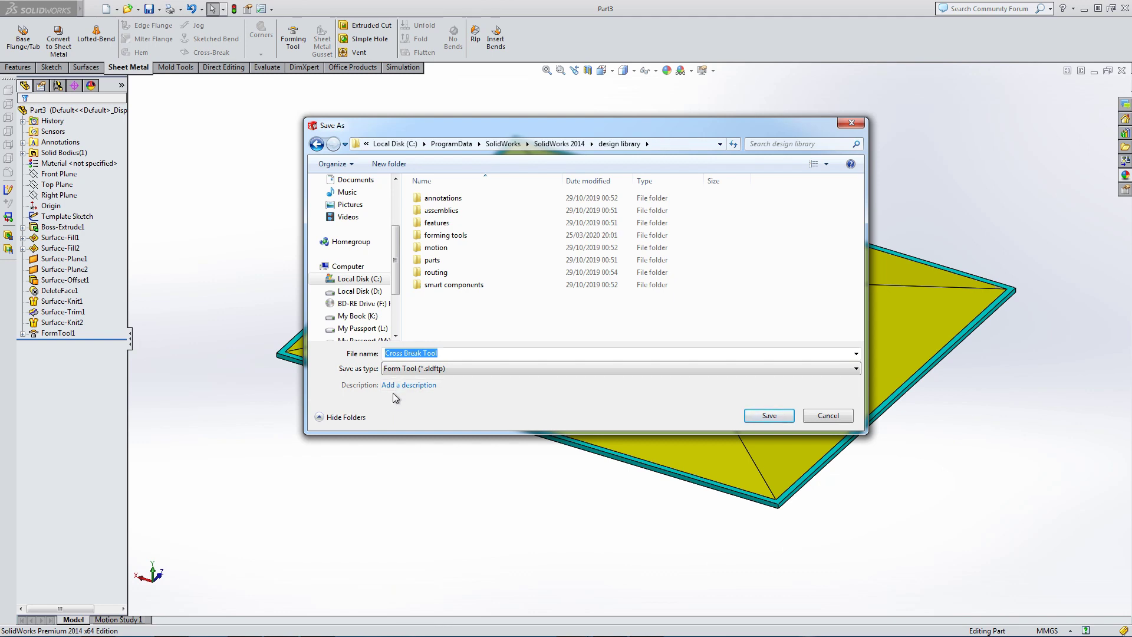
double_click(445, 234)
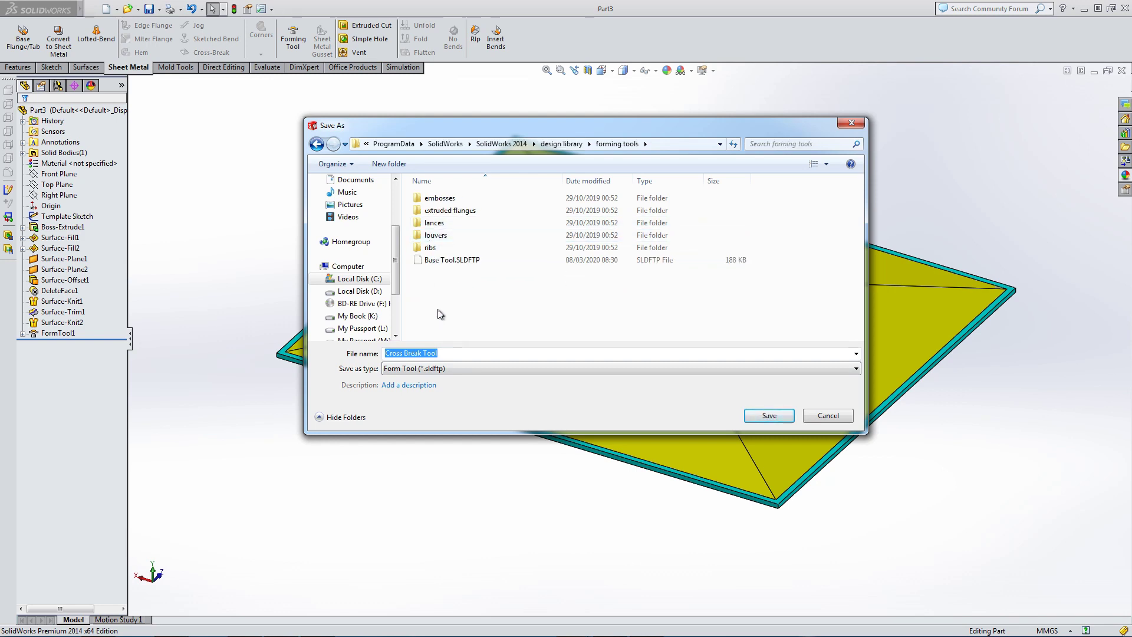
click(767, 416)
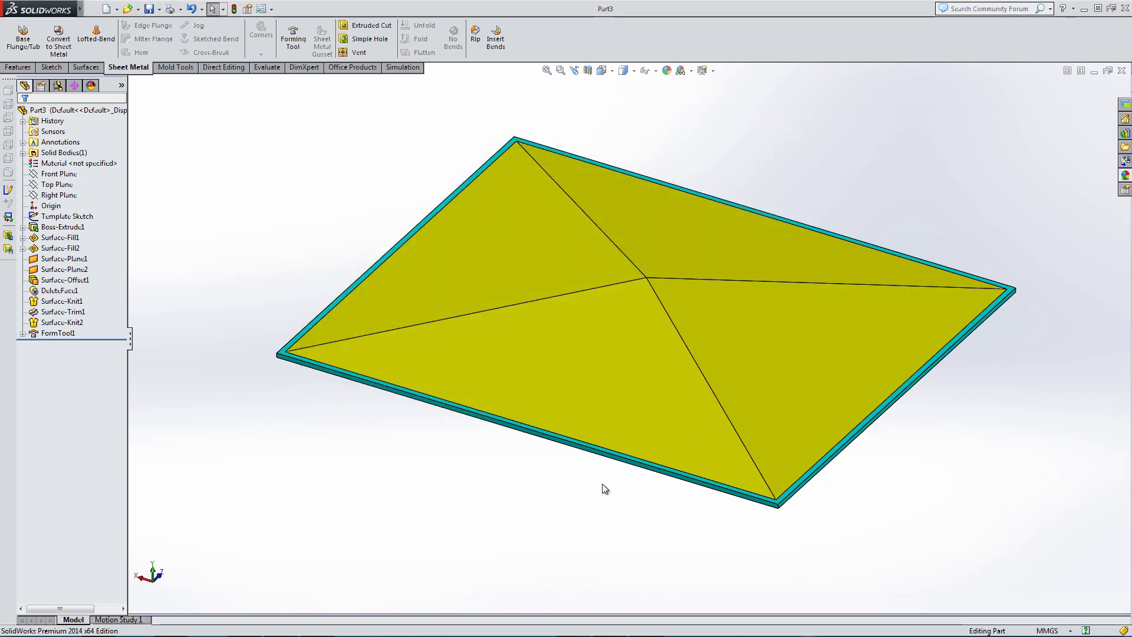
Step: Close the tool part and locate Cross Break Tool in the Design Library's forming tools folder from the Length Section - Plain part
click(1122, 71)
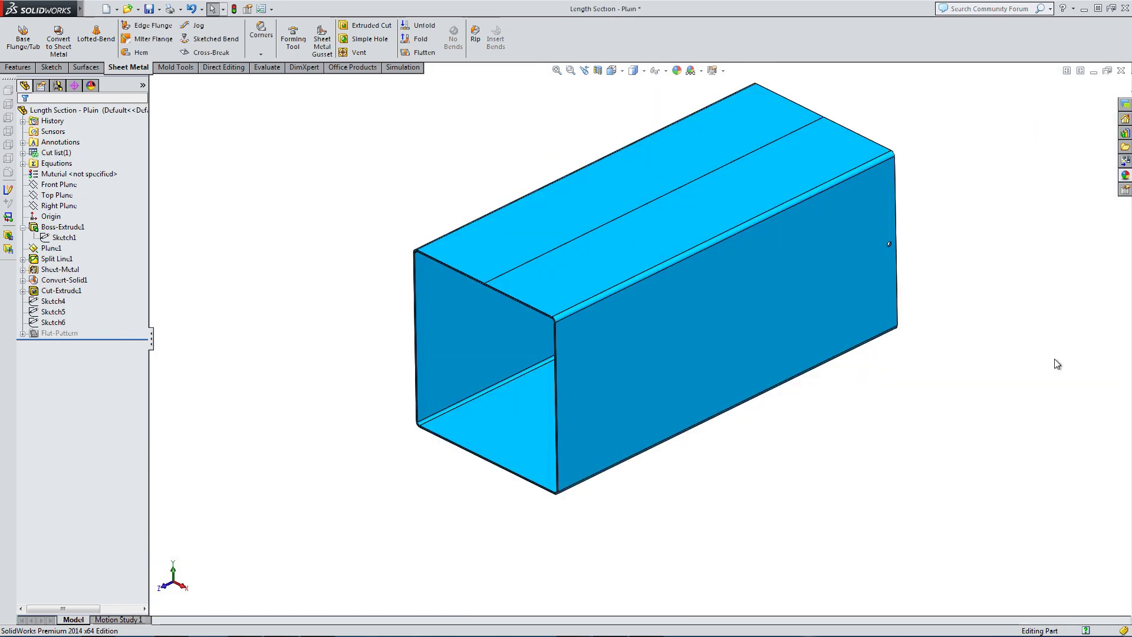
click(1126, 133)
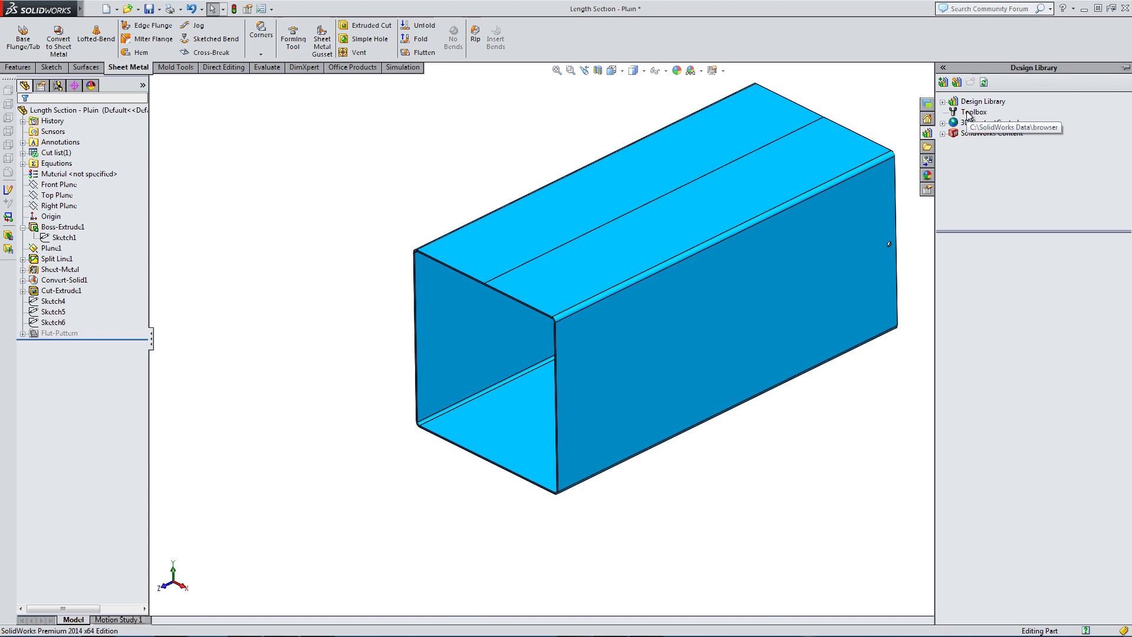
click(943, 102)
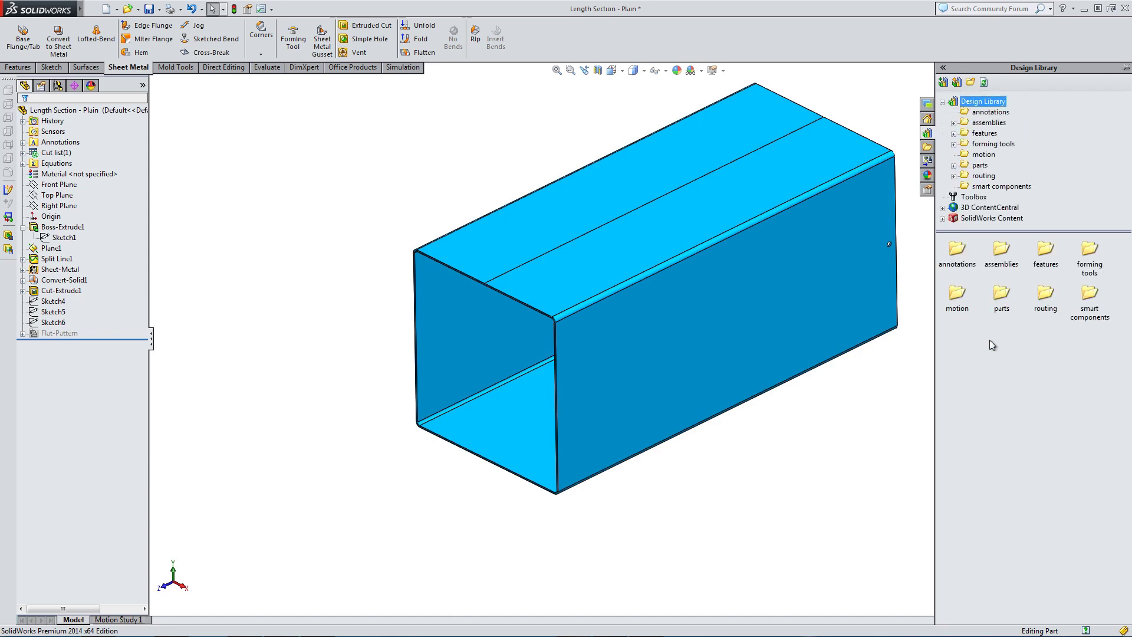
double_click(1089, 251)
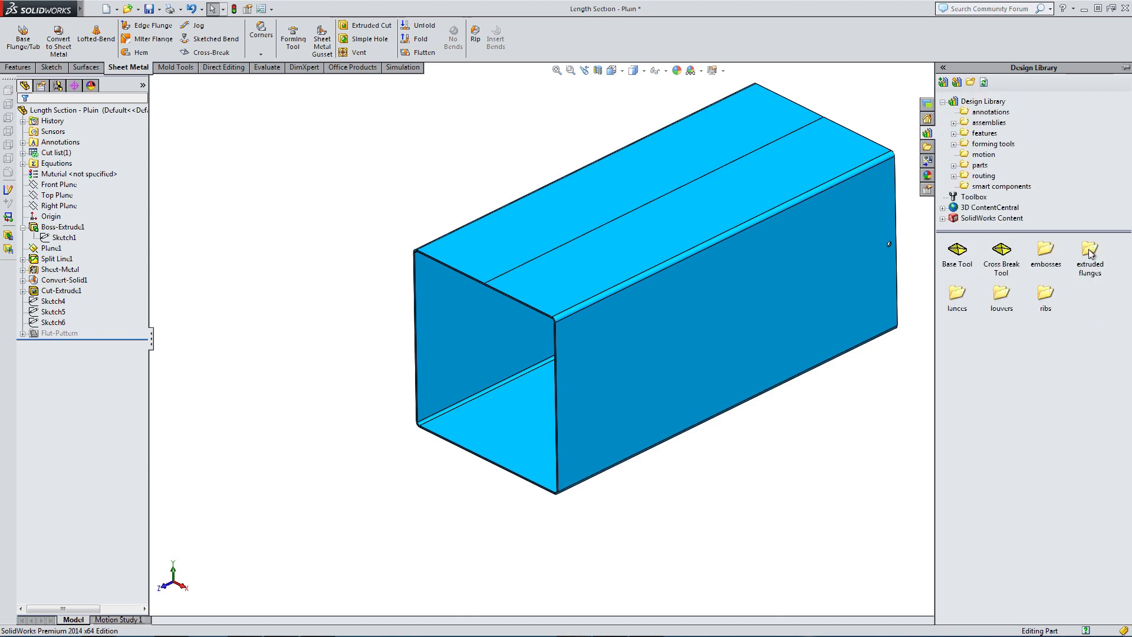
click(1003, 257)
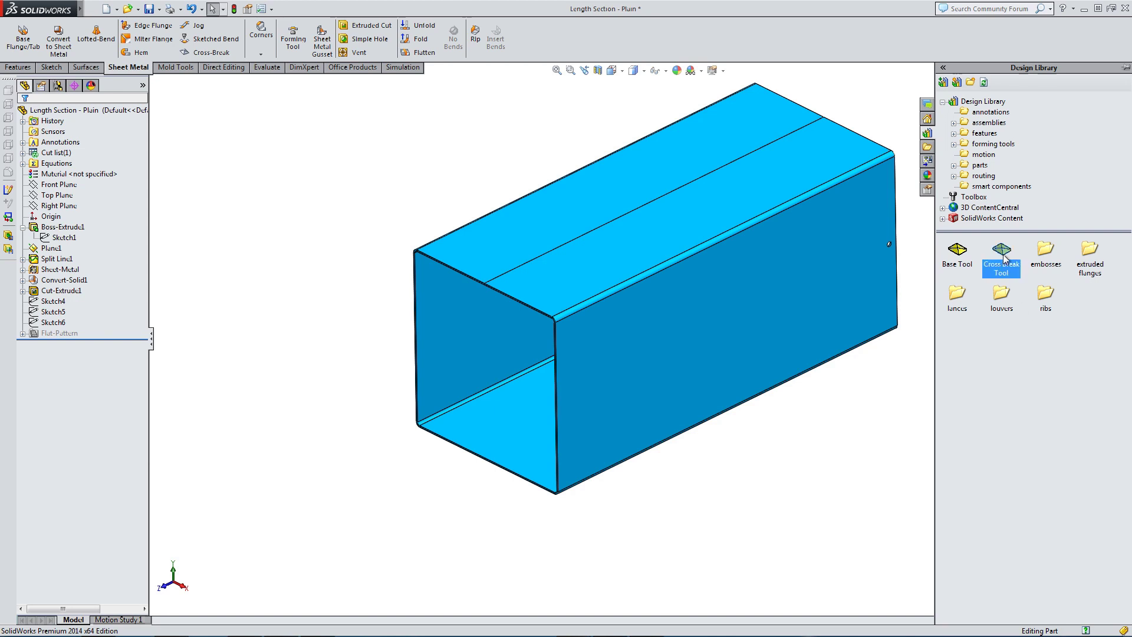
click(1020, 339)
Step: Show the layout sketches Sketch4, Sketch5 and Sketch6 on the duct section
middle_drag(599, 479, 574, 457)
click(36, 323)
right_click(53, 302)
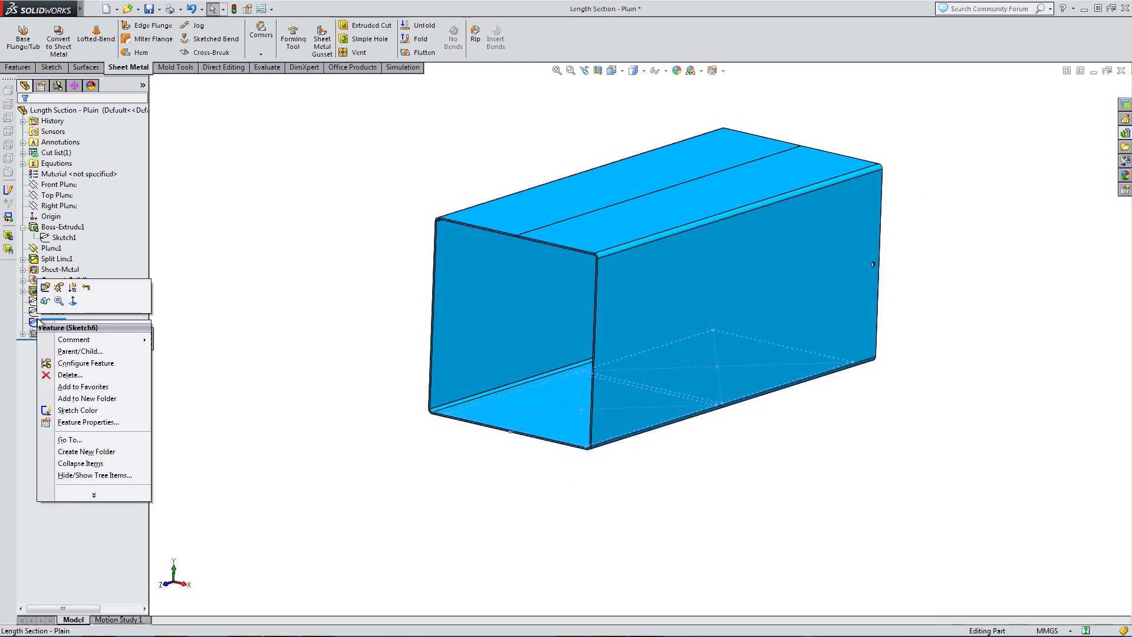
click(59, 305)
middle_drag(378, 378, 341, 446)
middle_drag(473, 439, 575, 360)
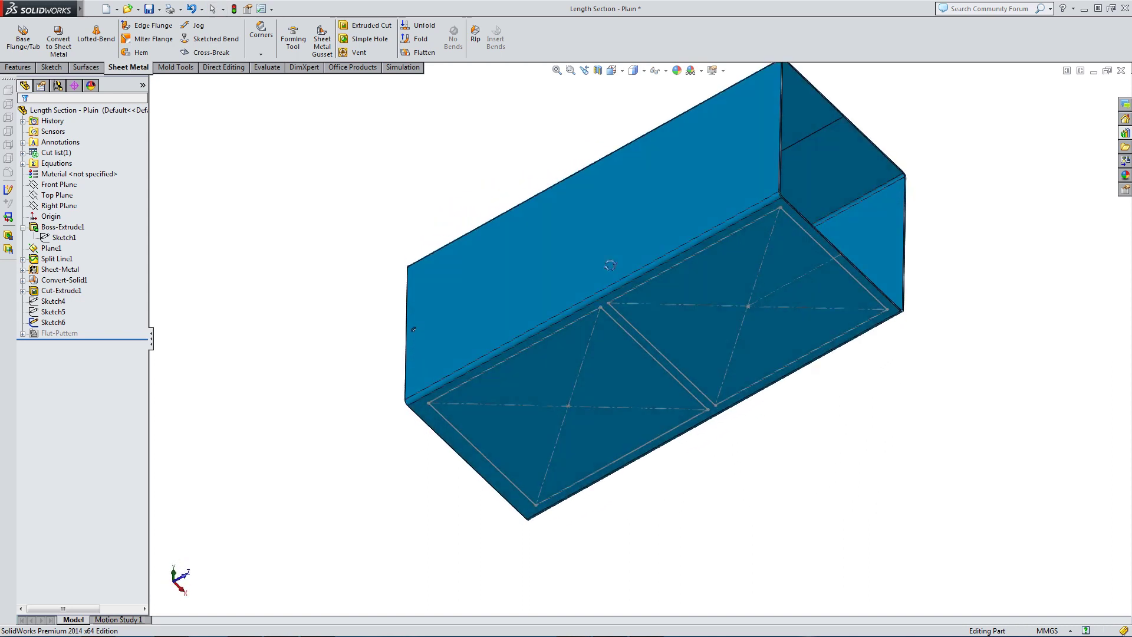
middle_drag(610, 266, 487, 422)
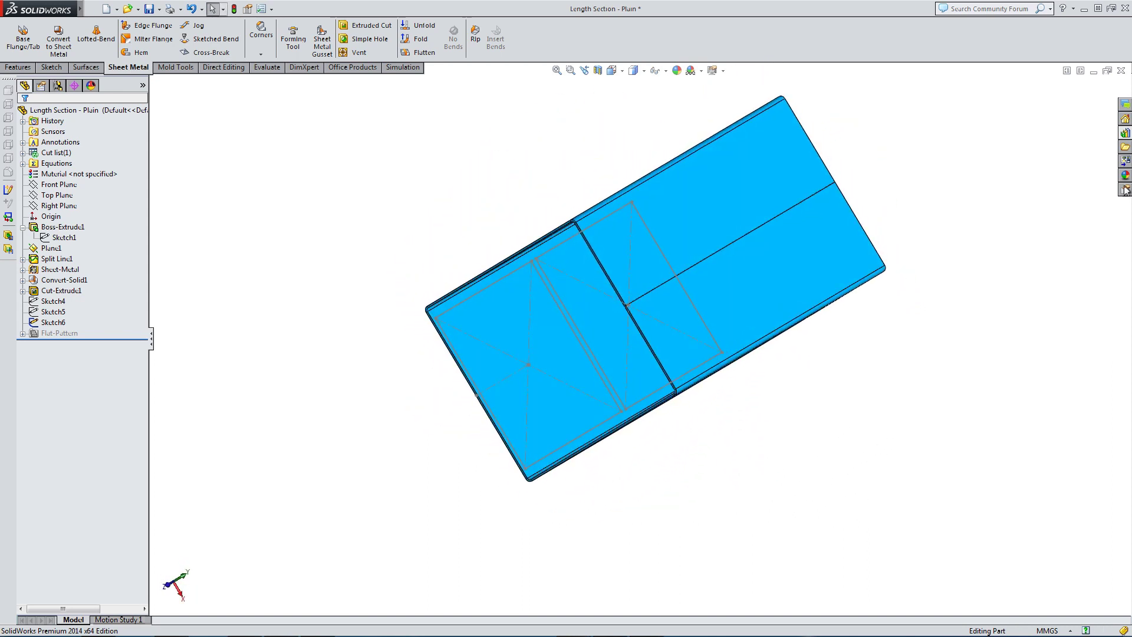
Step: Place the Cross Break Tool from the Design Library on the inner bottom face of the duct, near the first cross's centre
click(1125, 134)
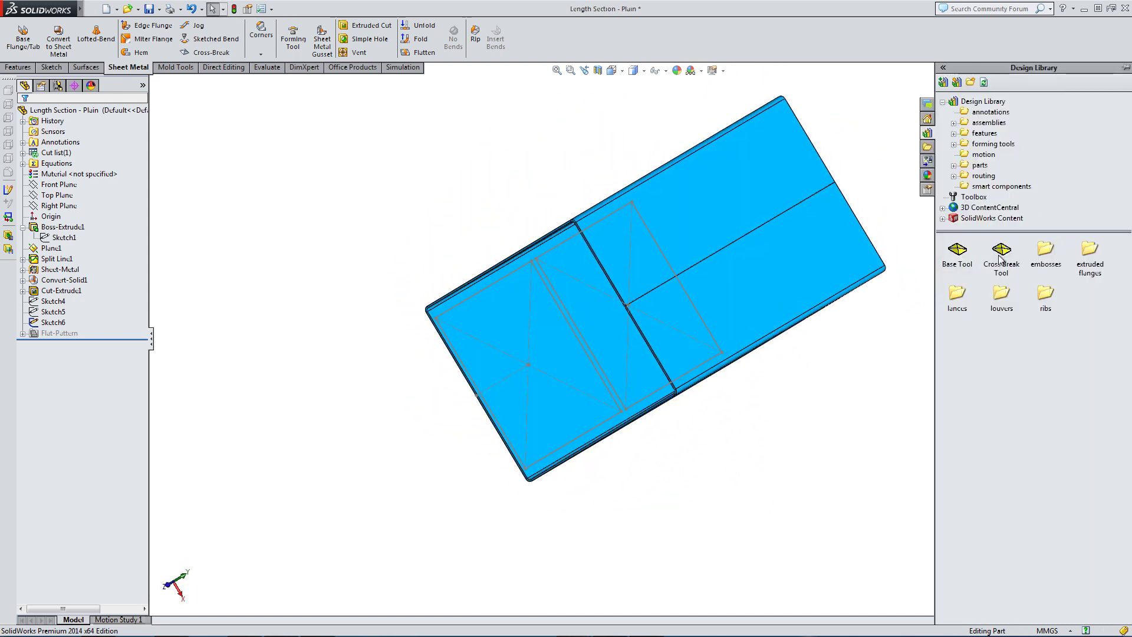
mouse_move(1001, 260)
mouse_down()
mouse_move(970, 276)
mouse_move(755, 306)
mouse_move(536, 362)
mouse_up()
scroll(520, 391, down, 3)
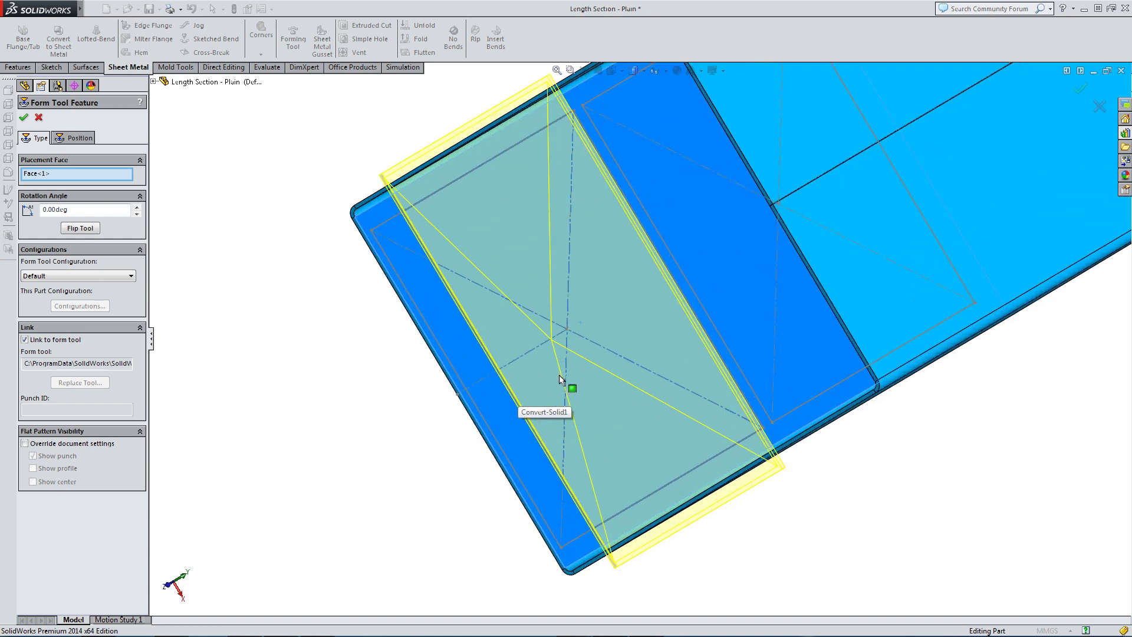
Step: Make the forming tool's position point coincident with the centre point of the first cross break rectangle in Sketch6
click(78, 138)
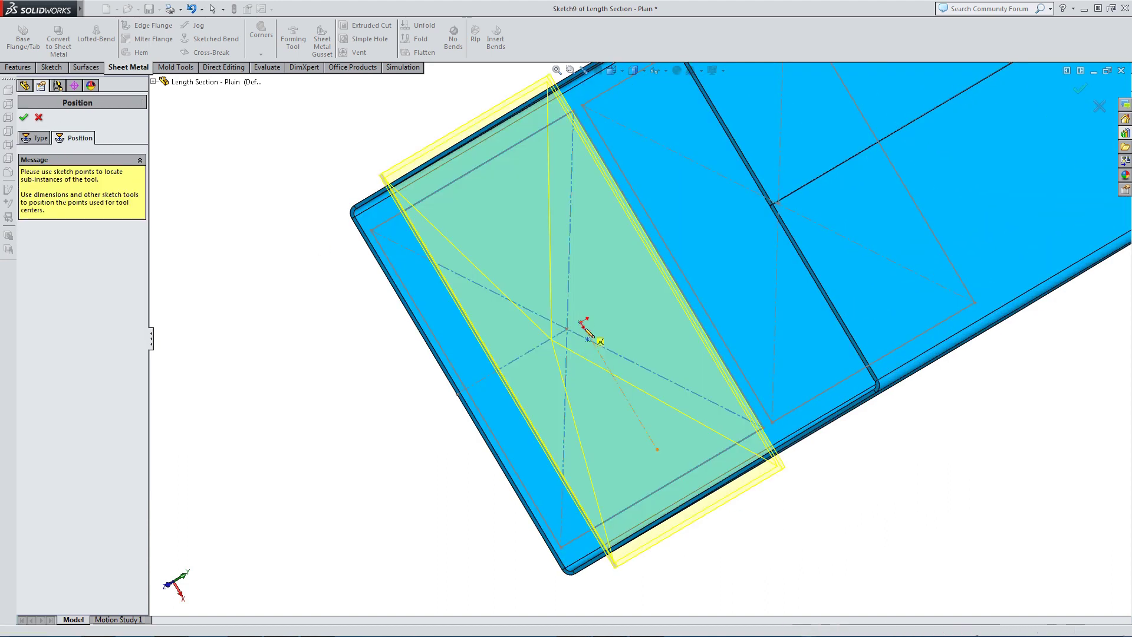
key(Escape)
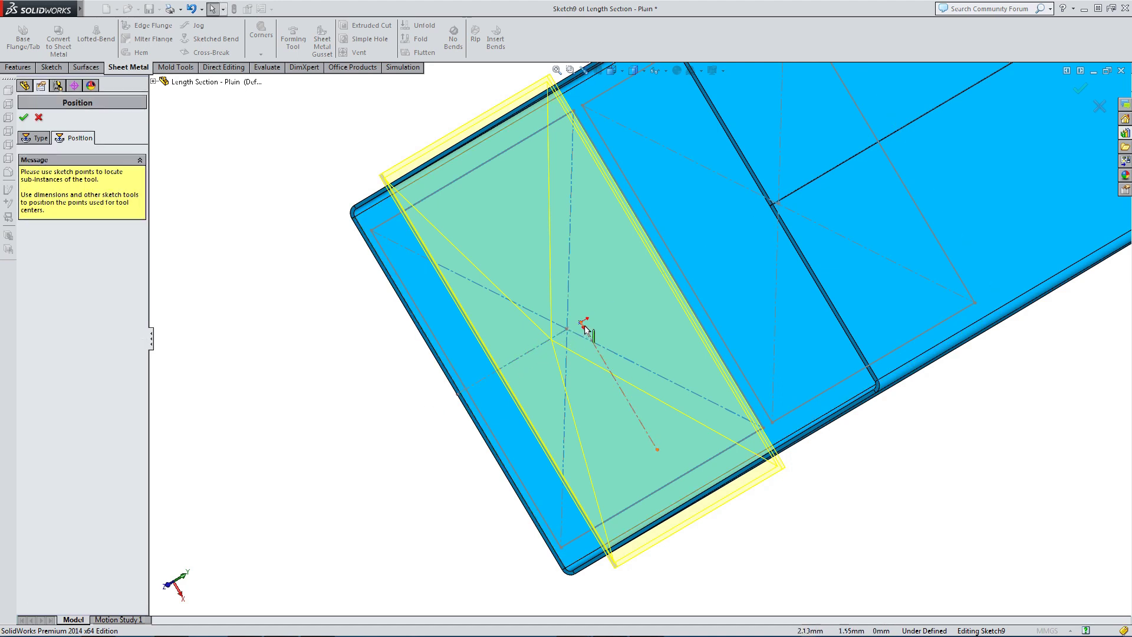
drag(582, 324, 619, 331)
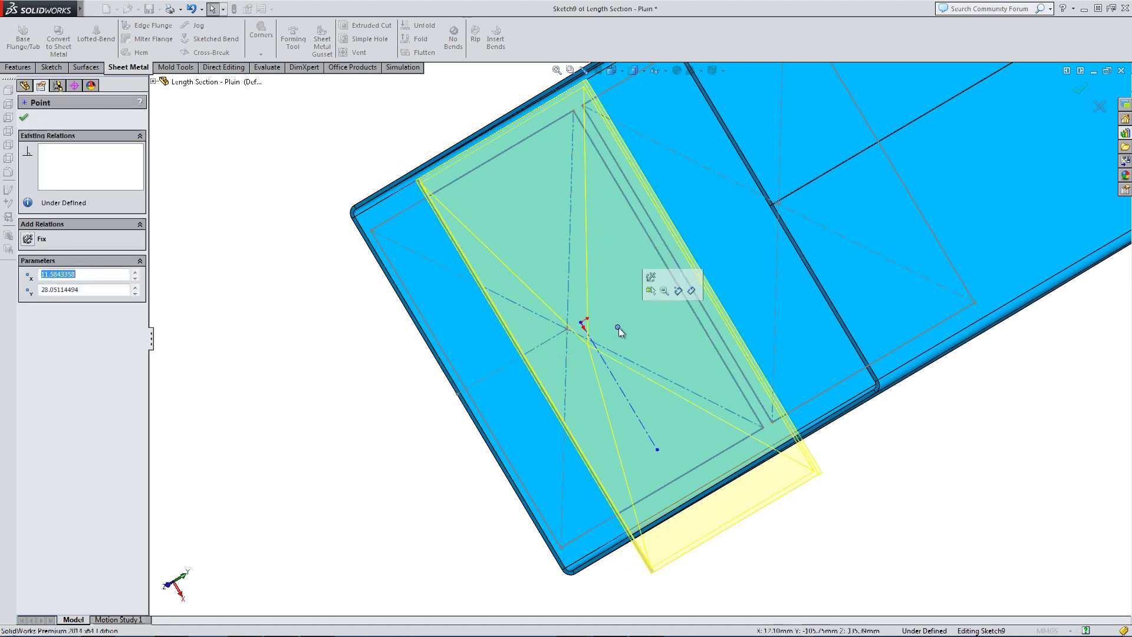
ctrl+click(566, 331)
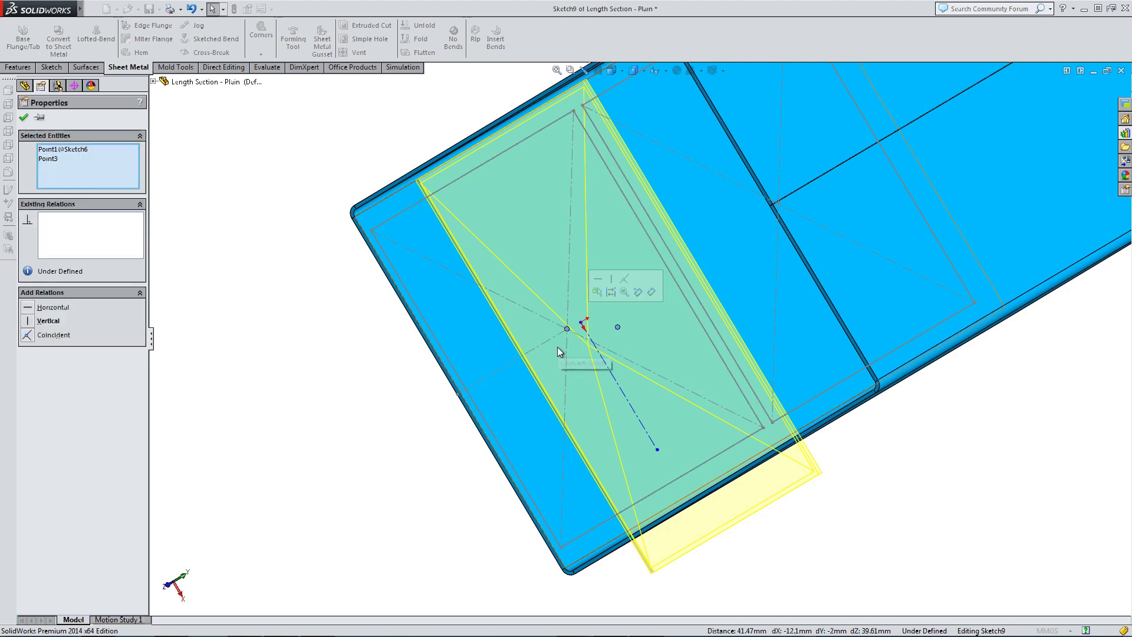
click(28, 336)
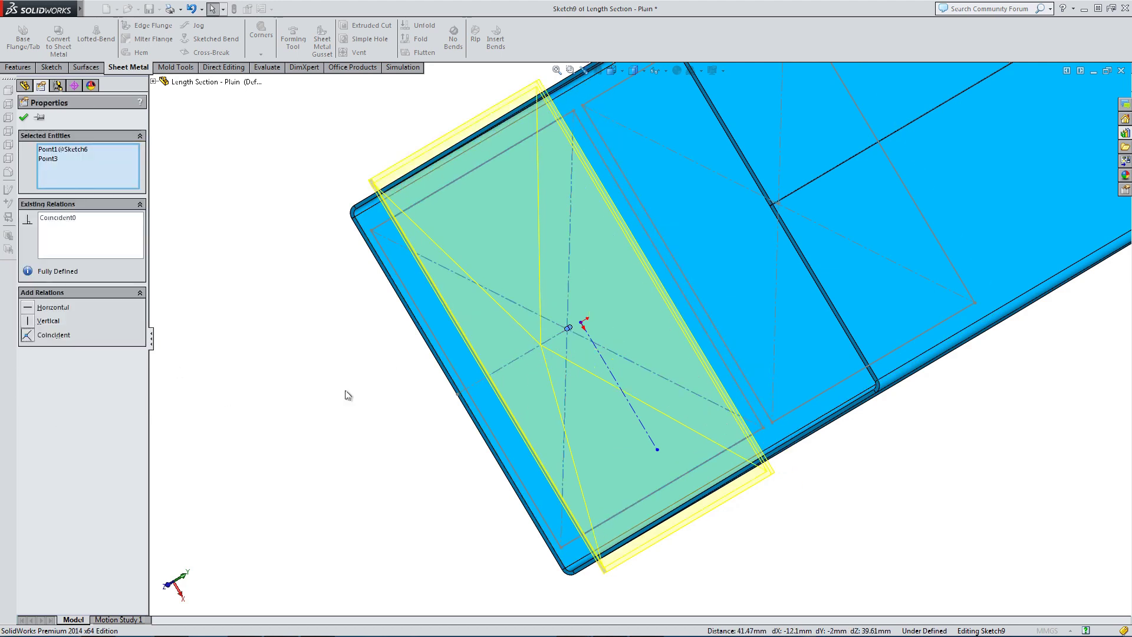
click(23, 117)
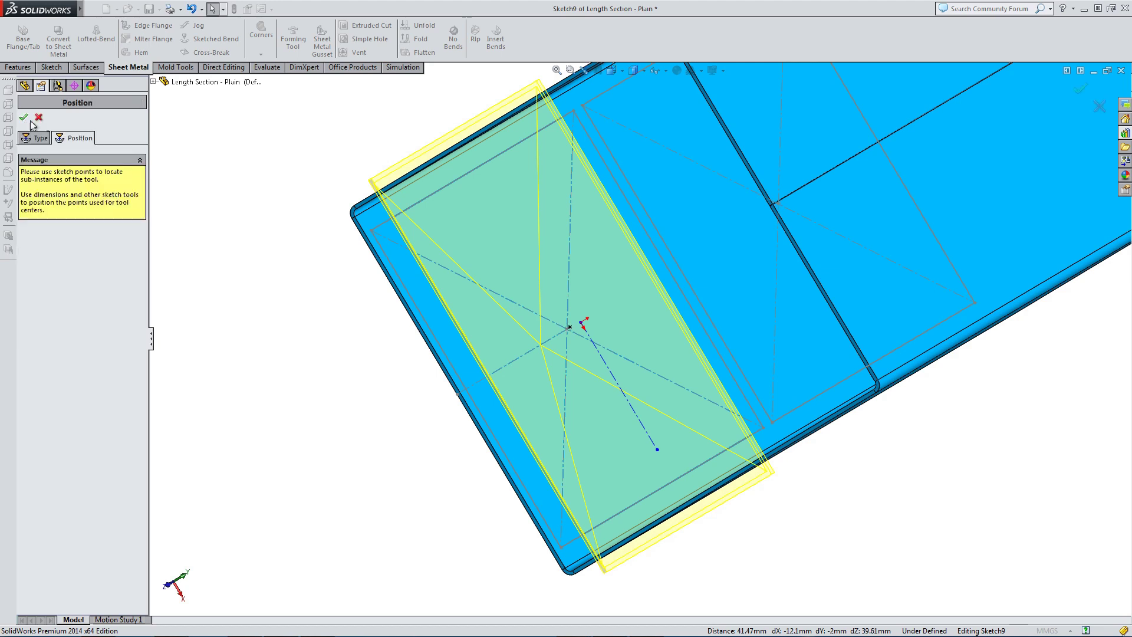
Step: Set the forming tool's rotation angle to 90 degrees, orient it to form outward from the duct, and accept the feature
middle_drag(423, 333, 531, 297)
scroll(413, 336, up, 2)
scroll(408, 363, down, 2)
scroll(381, 357, down, 2)
click(33, 138)
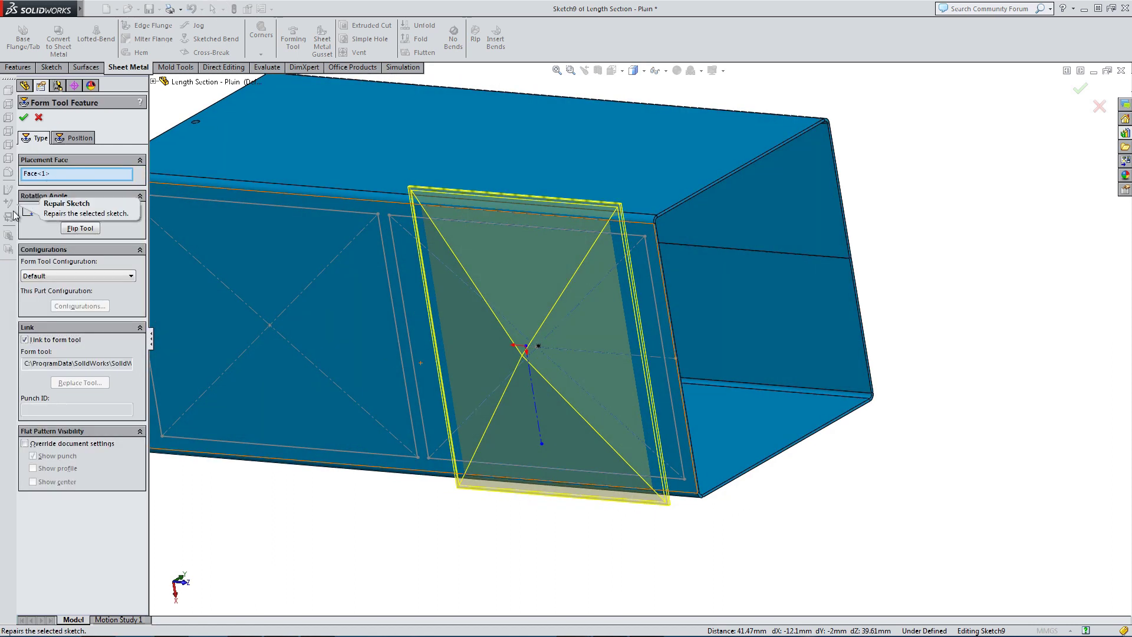
click(93, 232)
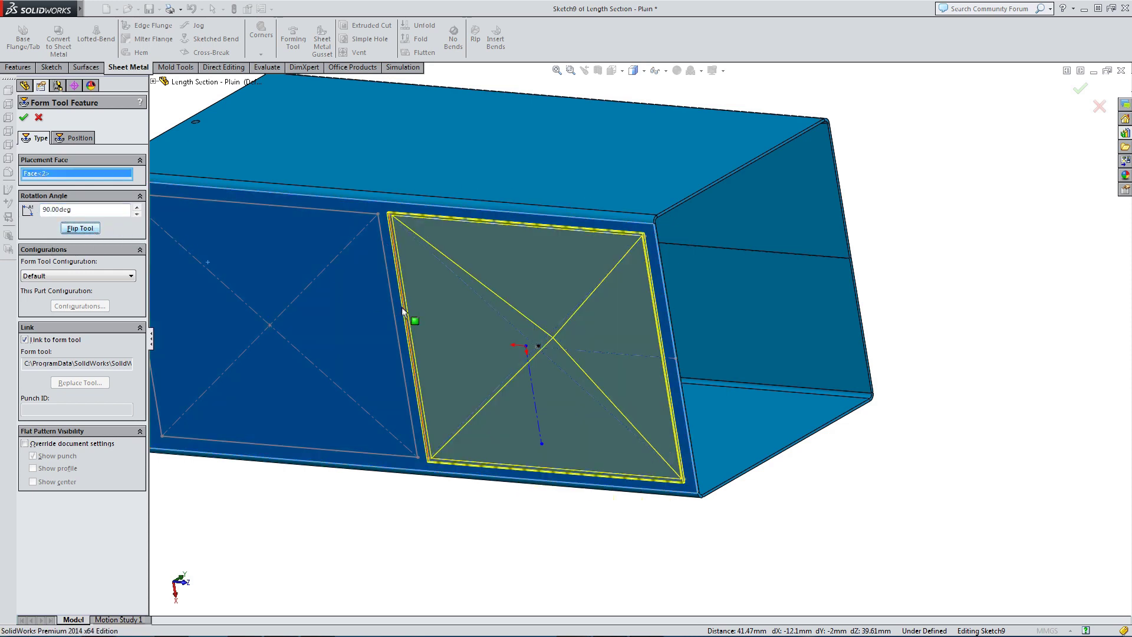
mouse_move(403, 311)
middle_down()
mouse_move(434, 252)
mouse_move(295, 283)
mouse_move(384, 317)
middle_up()
click(93, 230)
scroll(380, 321, down, 5)
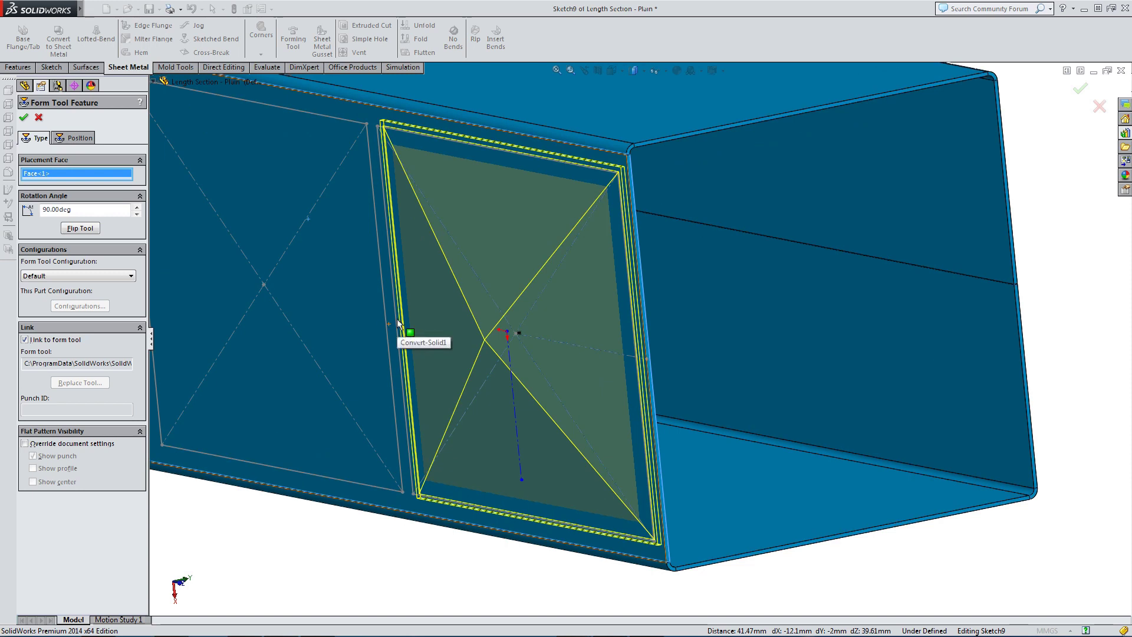
click(7, 117)
middle_drag(454, 182, 476, 185)
click(25, 121)
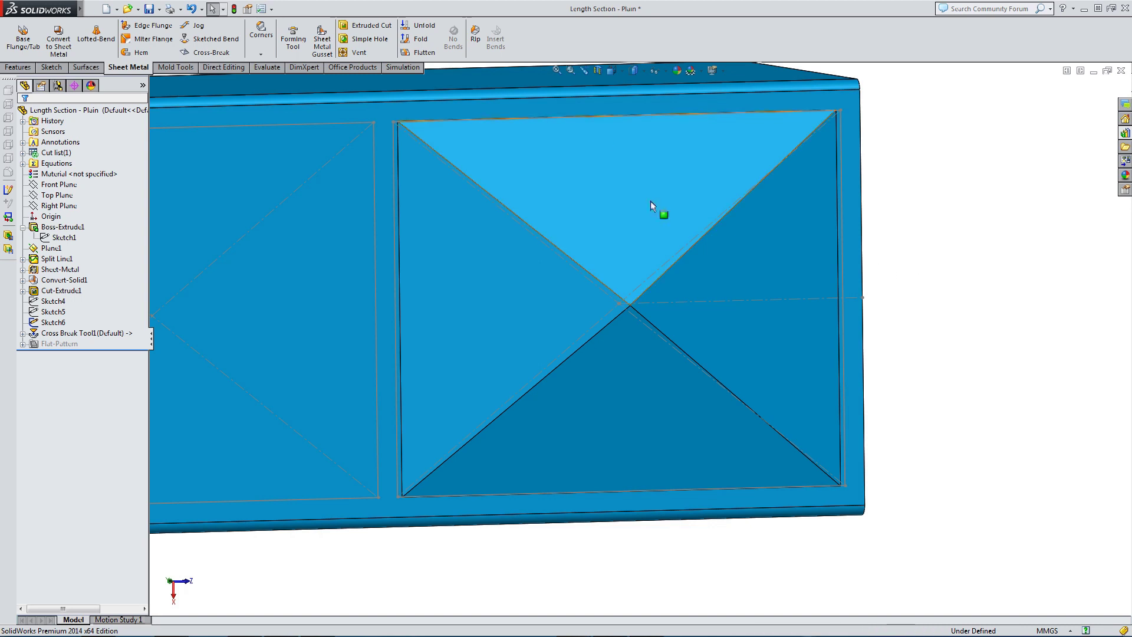
Step: Examine the formed cross break from the front and bottom views, comparing its edges with the Sketch6 rectangle
click(612, 73)
click(623, 108)
click(611, 71)
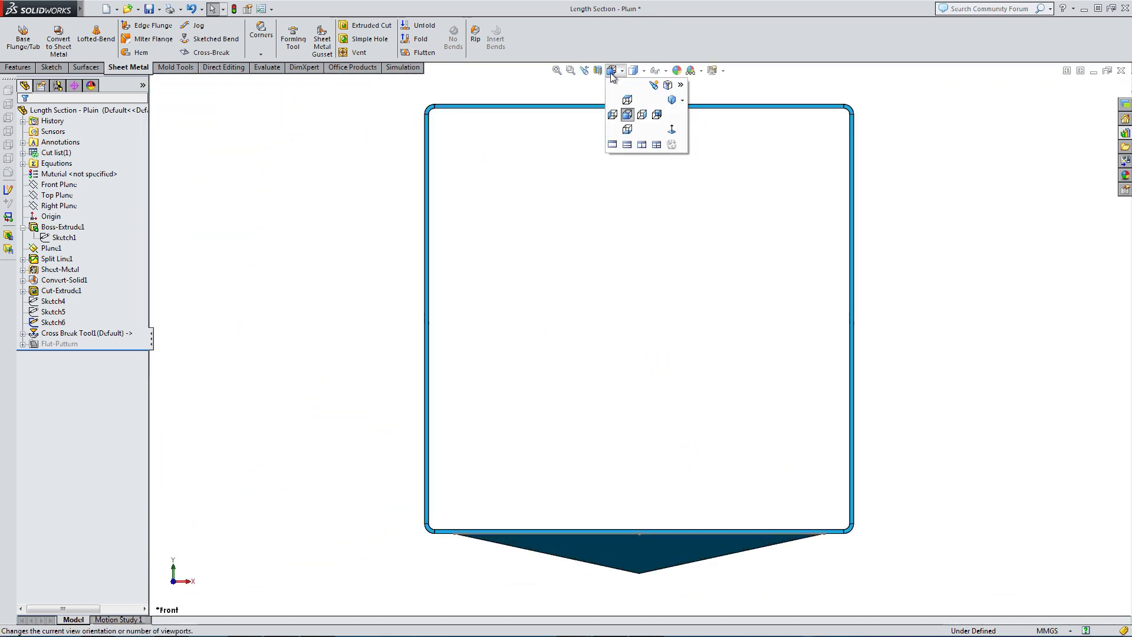
click(629, 126)
scroll(666, 136, down, 5)
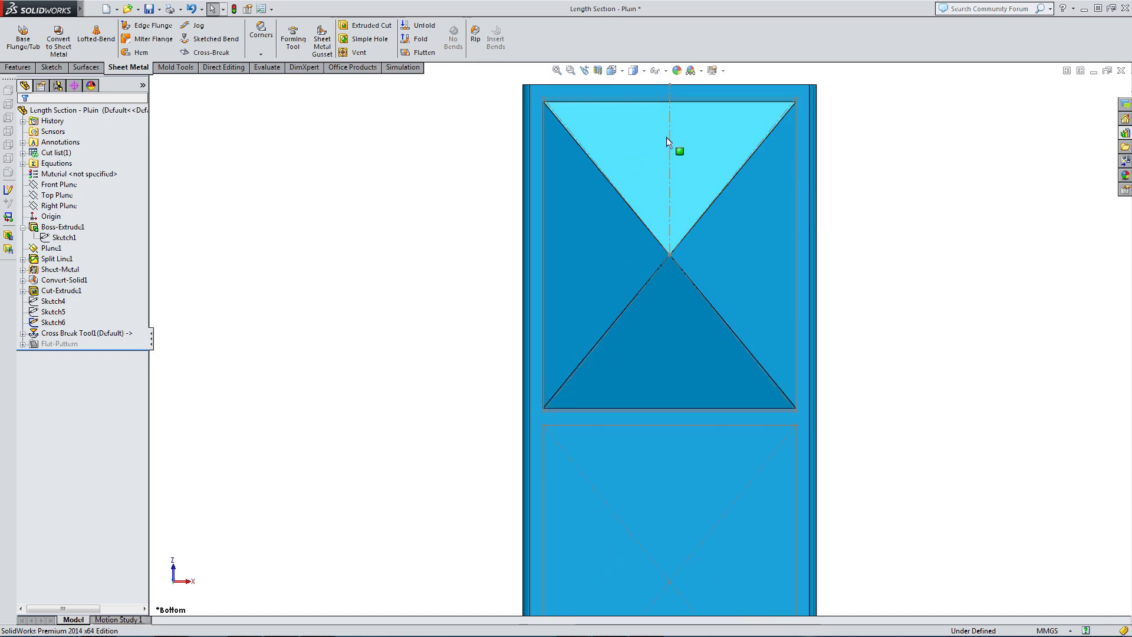
scroll(582, 170, down, 2)
scroll(868, 222, up, 3)
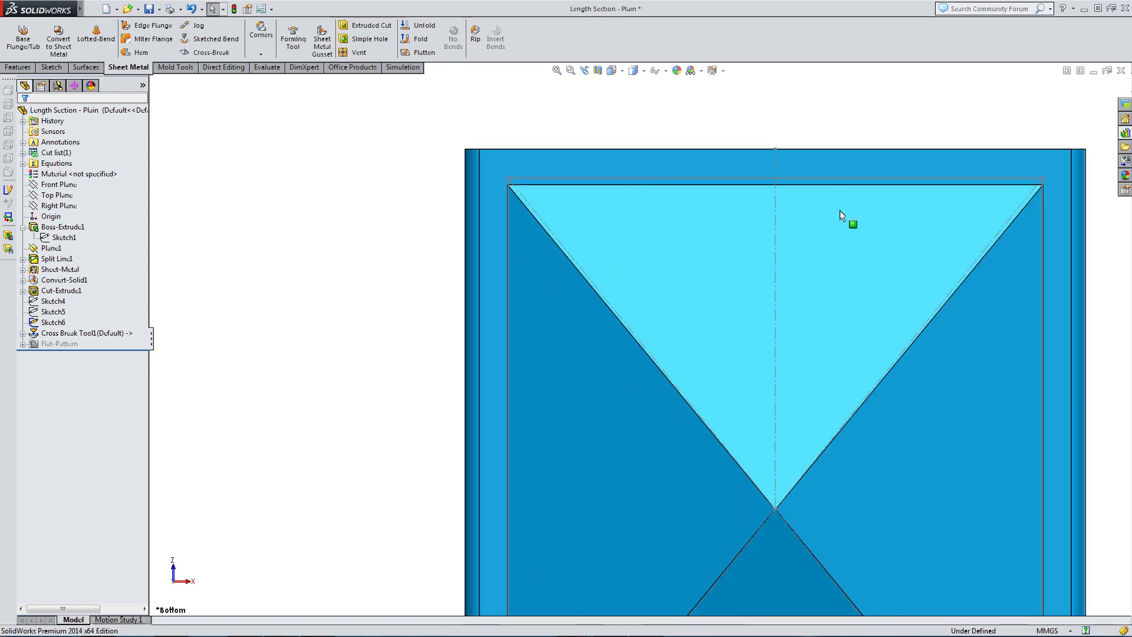
scroll(936, 225, down, 4)
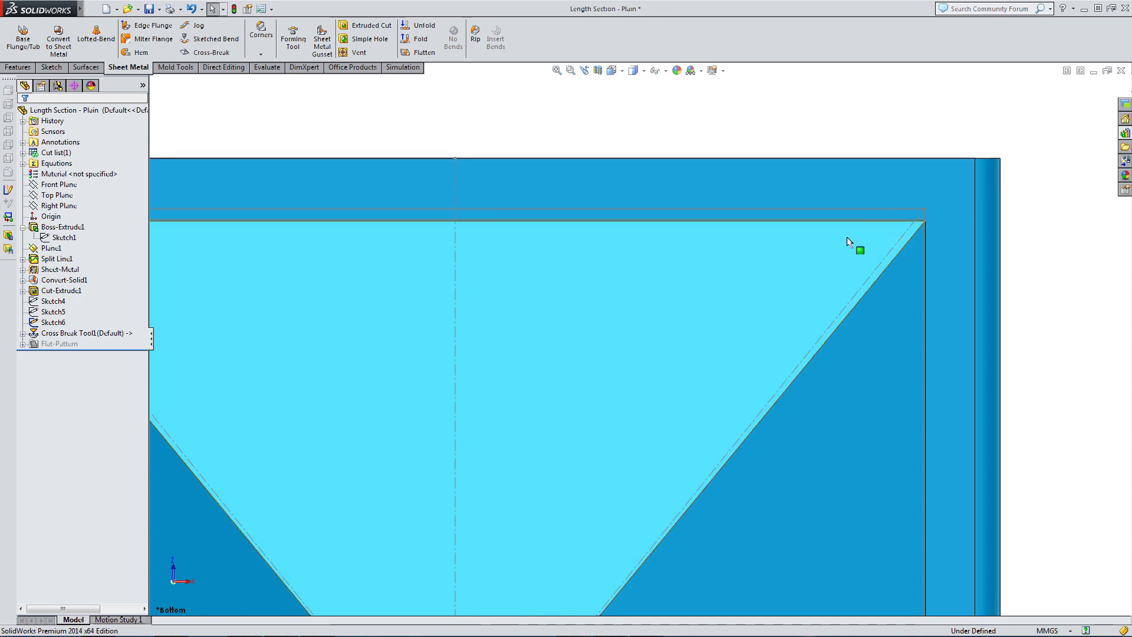
scroll(798, 246, up, 2)
scroll(798, 247, up, 3)
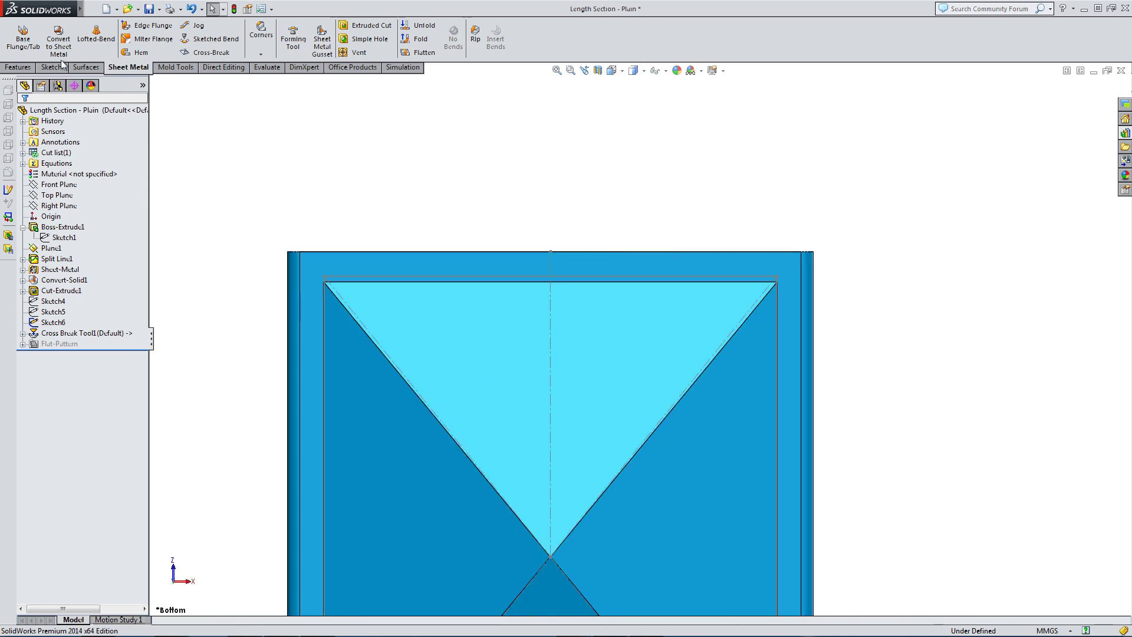
Step: Measure the short and long sides of the Sketch6 rectangle around the formed cross break
click(265, 66)
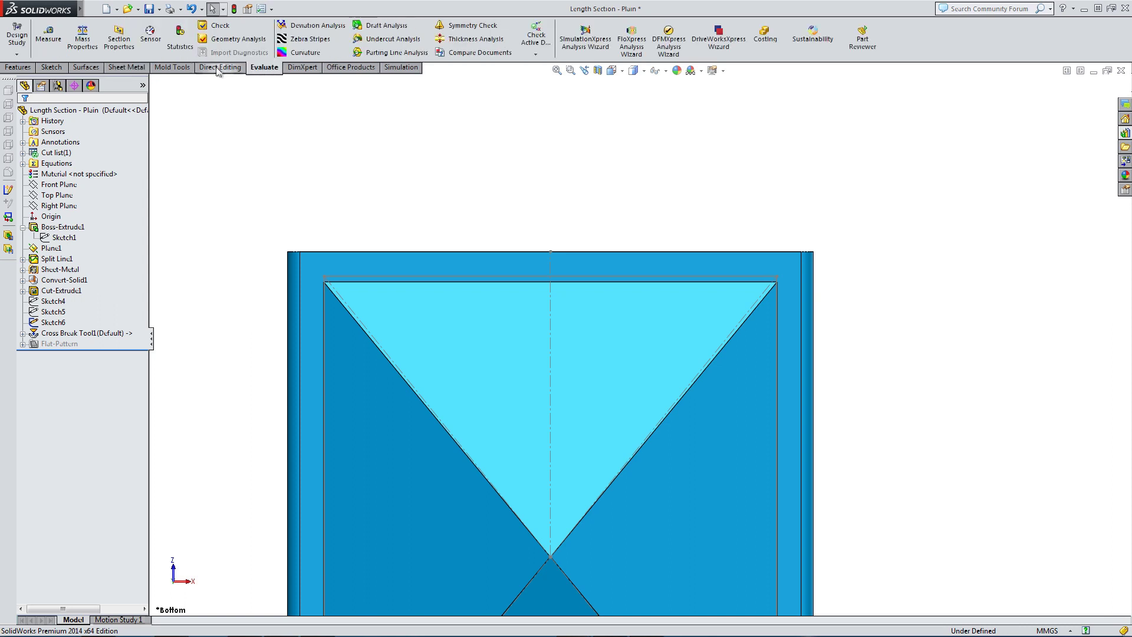
click(48, 37)
click(531, 276)
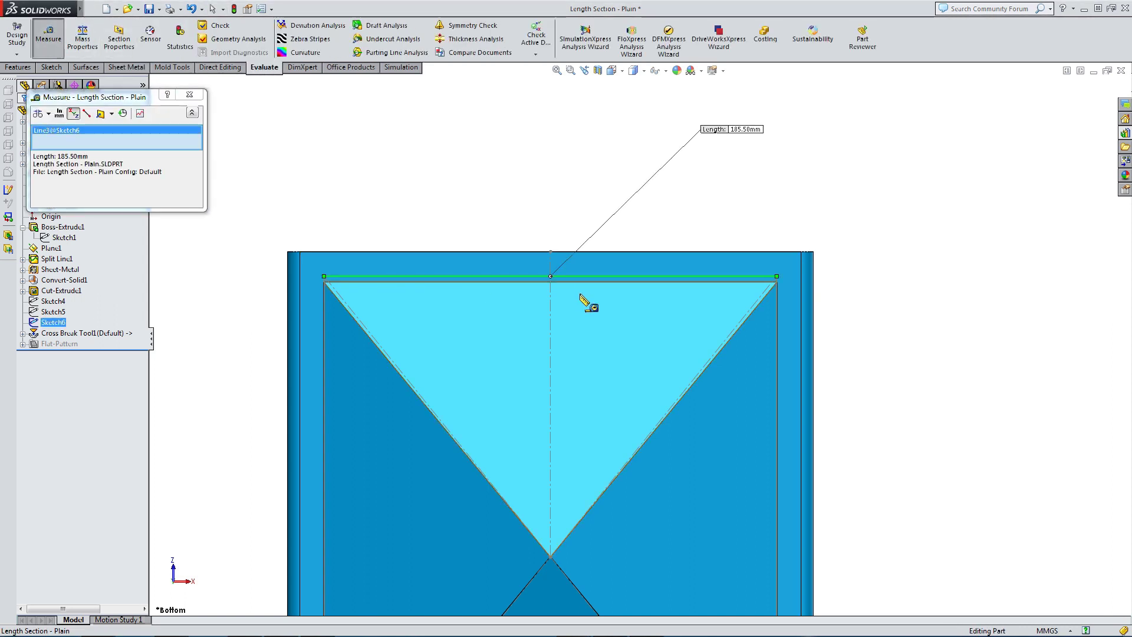
click(489, 204)
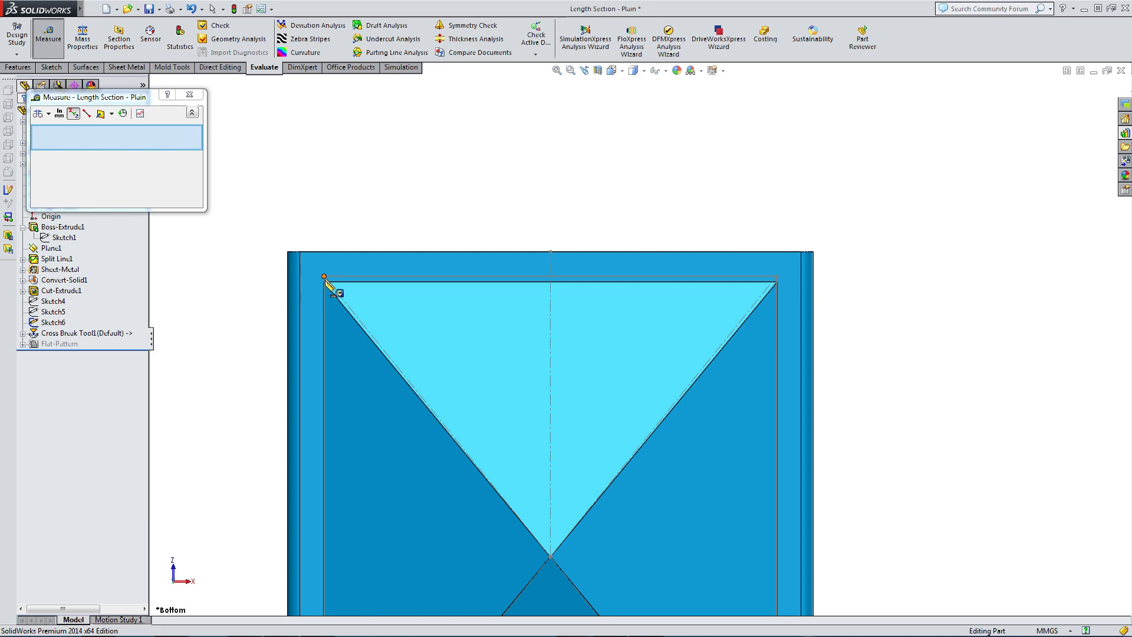
scroll(328, 285, down, 3)
click(407, 305)
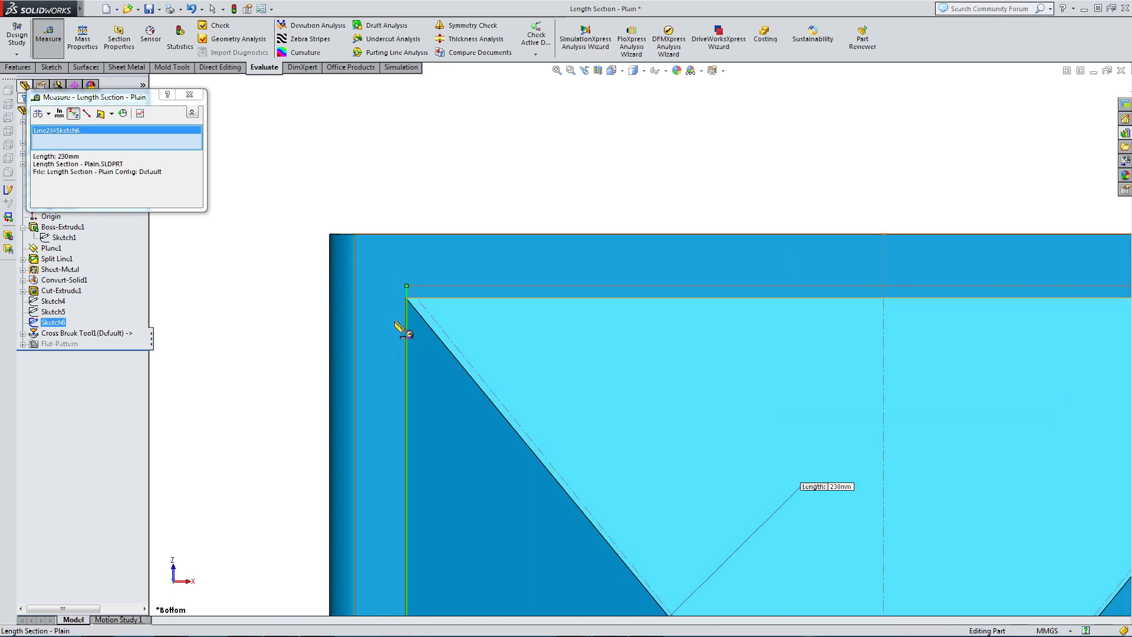
scroll(523, 392, up, 4)
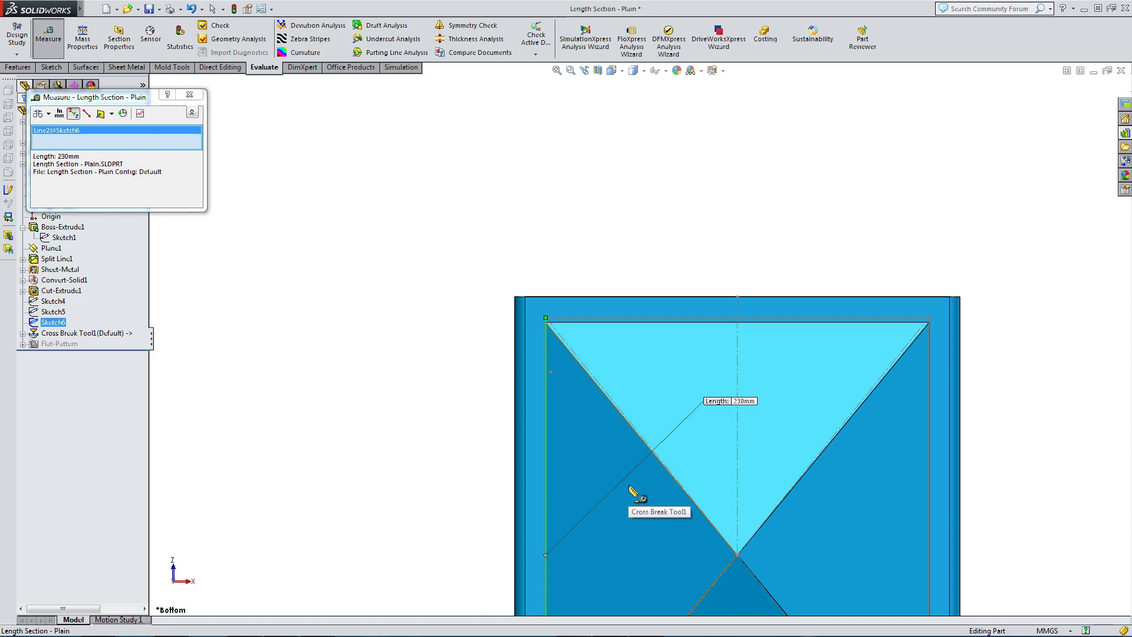
scroll(620, 487, up, 3)
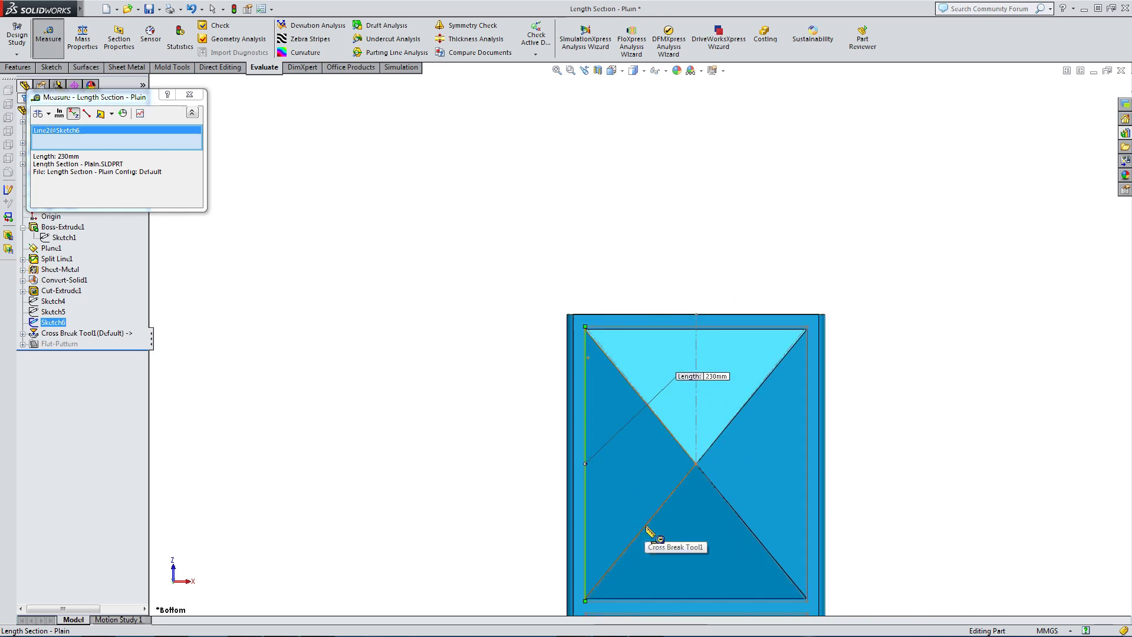
key(Escape)
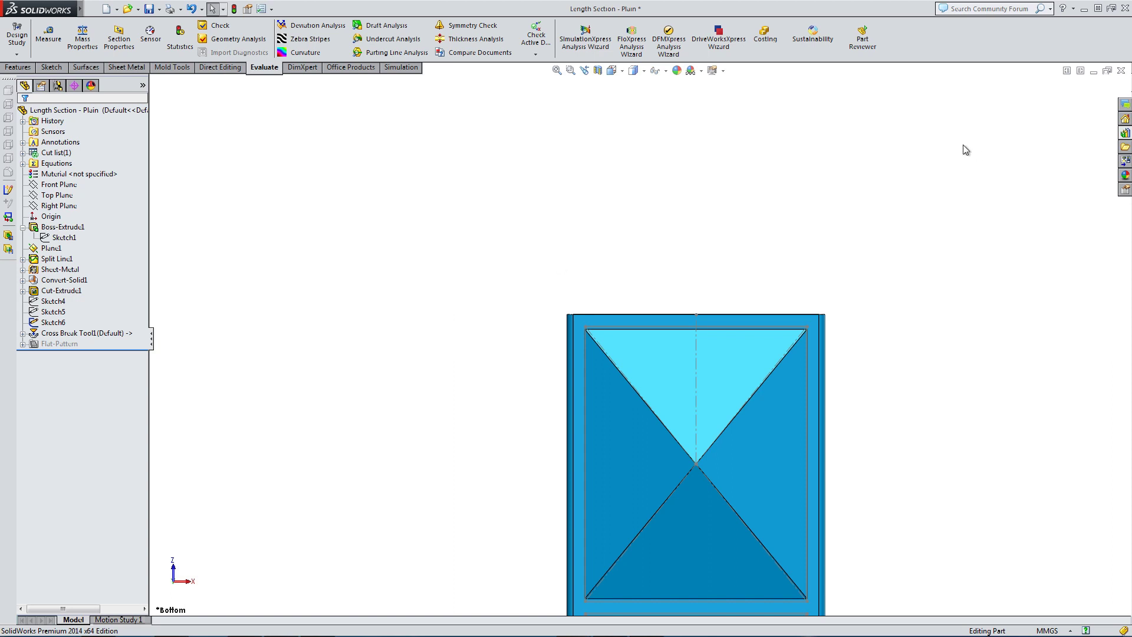
Step: Open the Cross Break Tool part from the Design Library's forming tools folder
click(1124, 132)
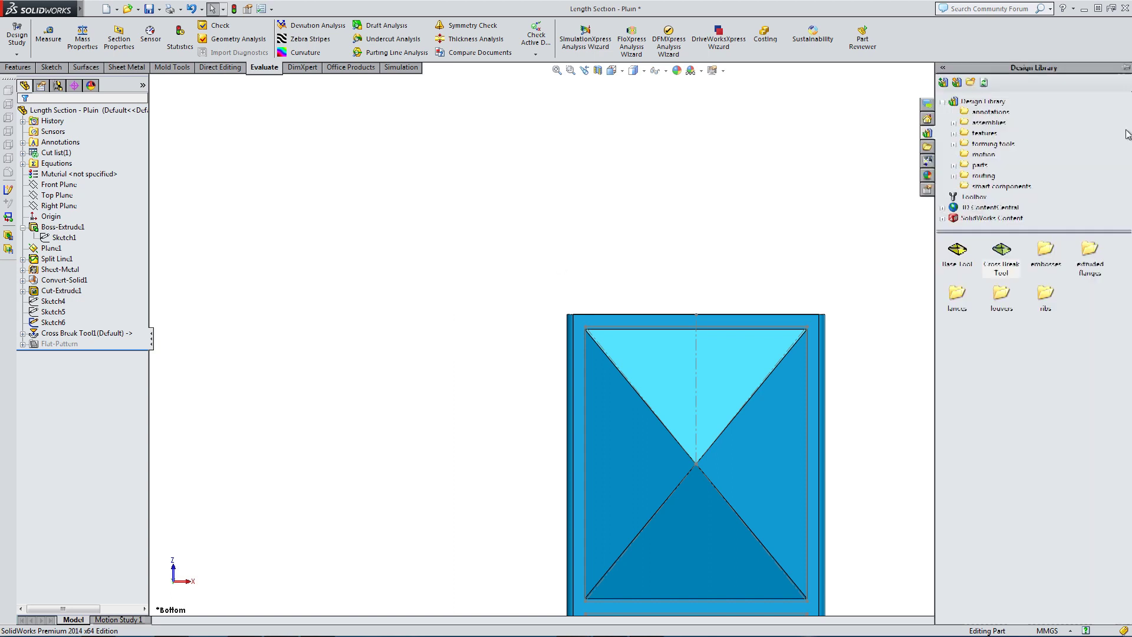
right_click(1002, 258)
click(1031, 264)
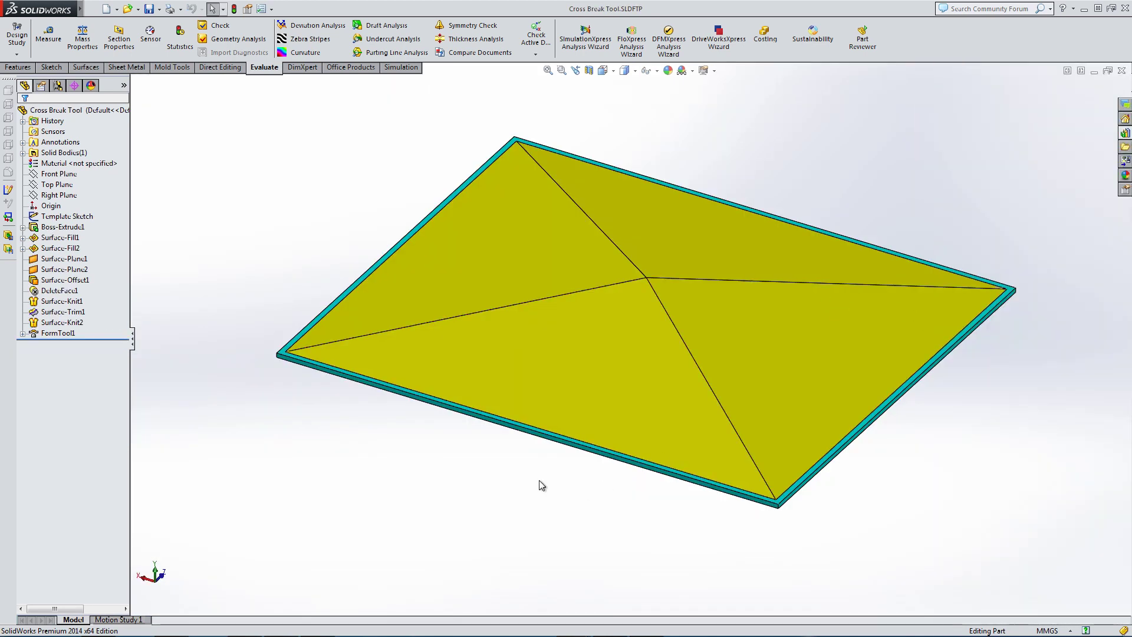
click(22, 227)
click(63, 238)
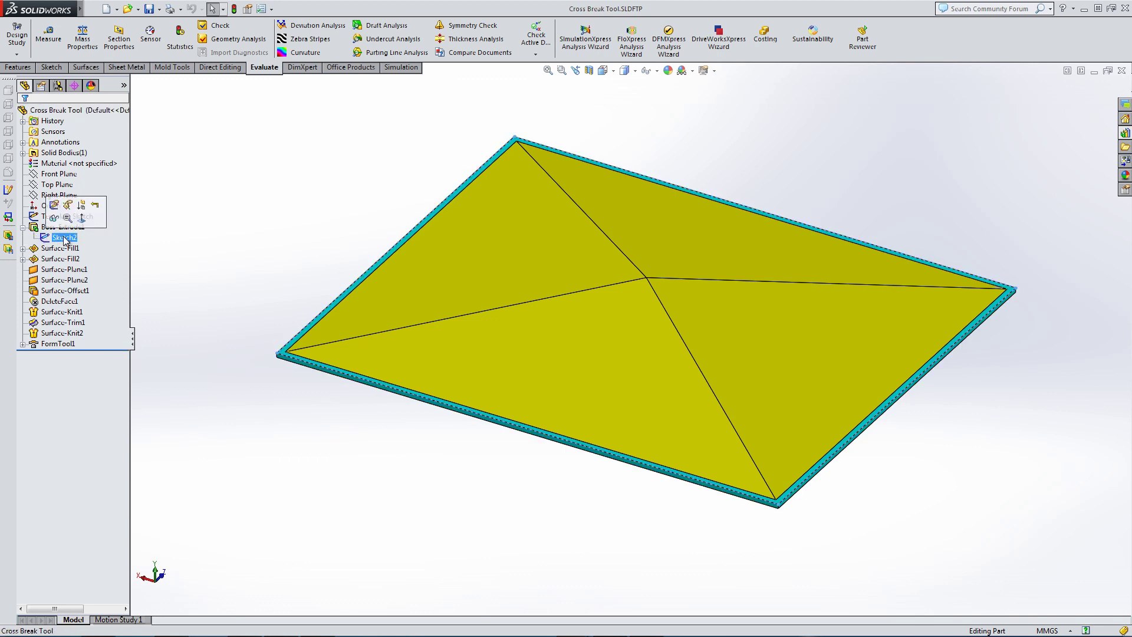
click(54, 205)
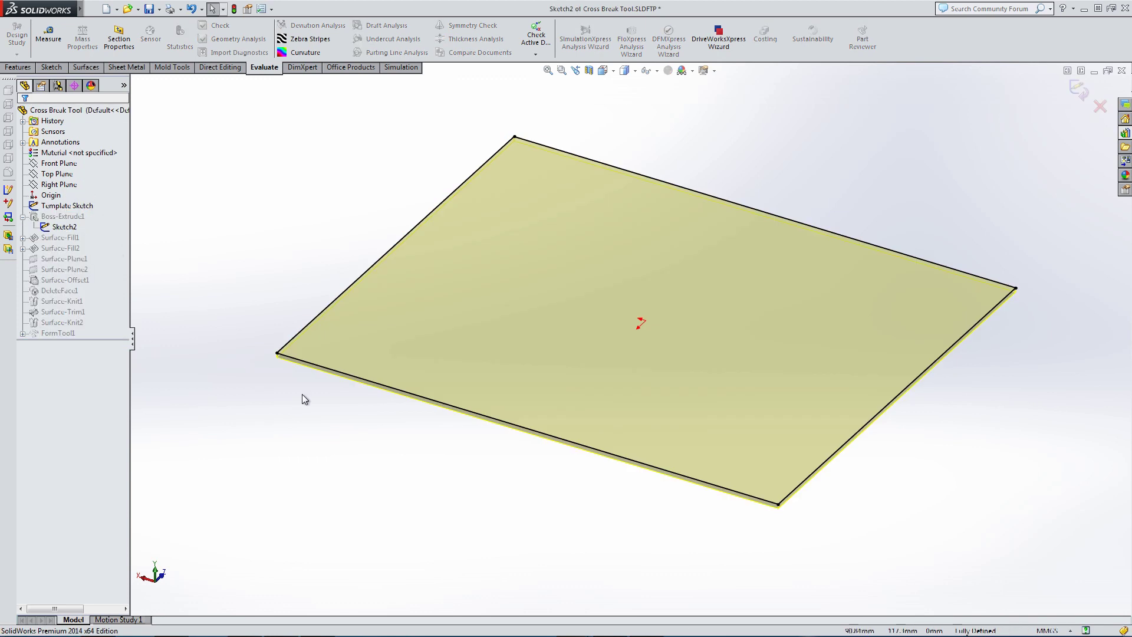
middle_drag(302, 394, 433, 337)
click(1101, 108)
Step: Set the 230 mm length dimension in the tool's Template Sketch to 235 mm and rebuild the part
click(589, 338)
click(66, 216)
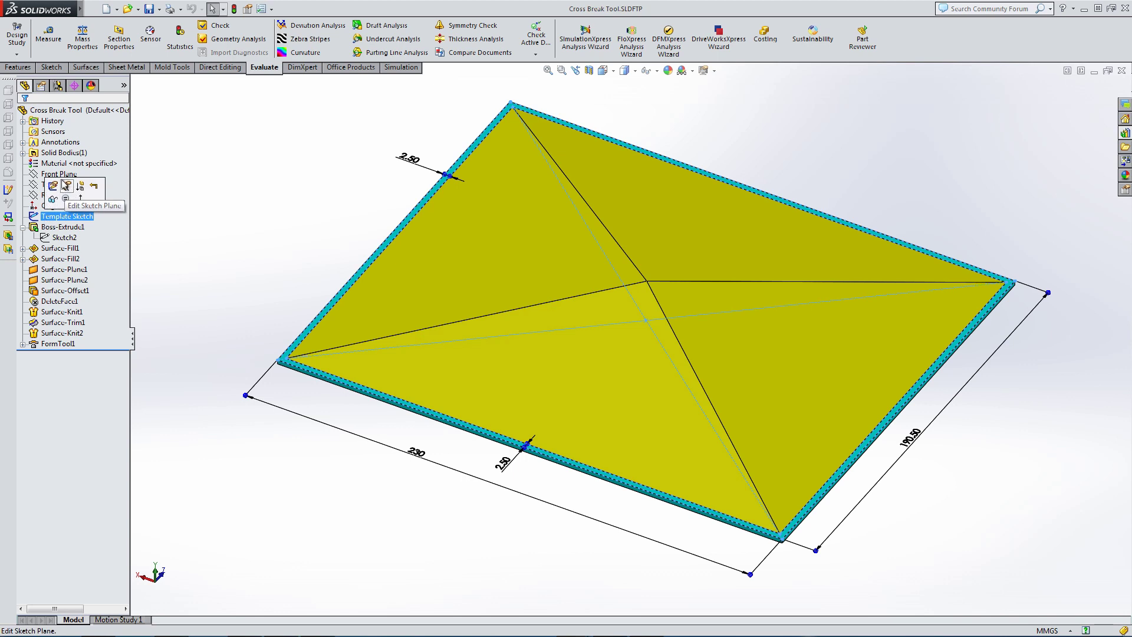
double_click(412, 454)
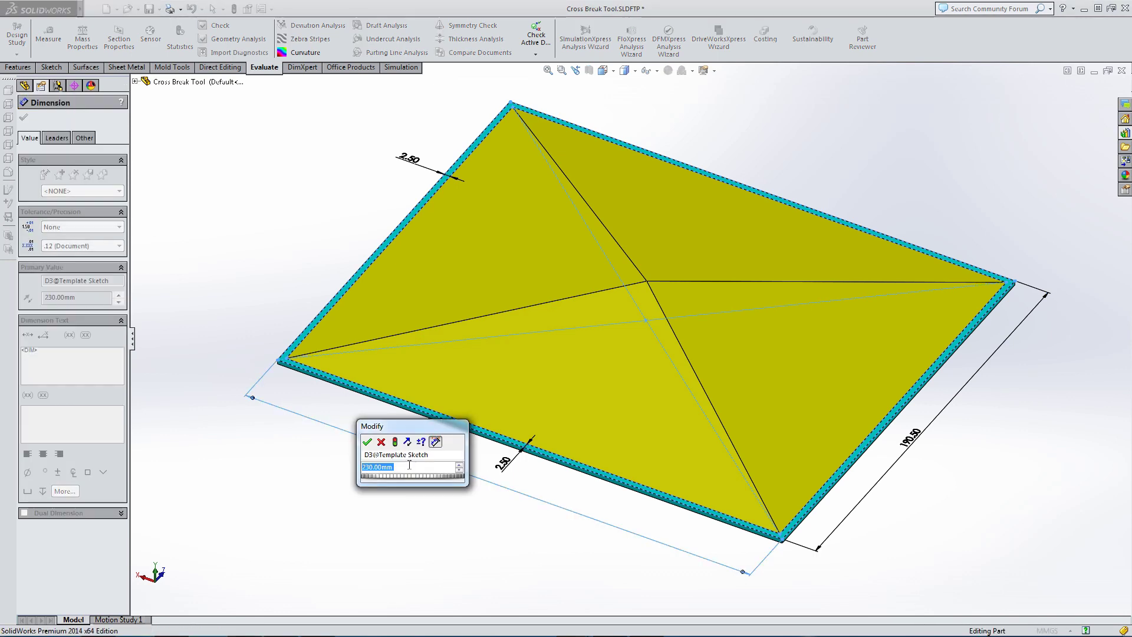
key(BackSpace)
key(BackSpace)
key(BackSpace)
key(BackSpace)
key(BackSpace)
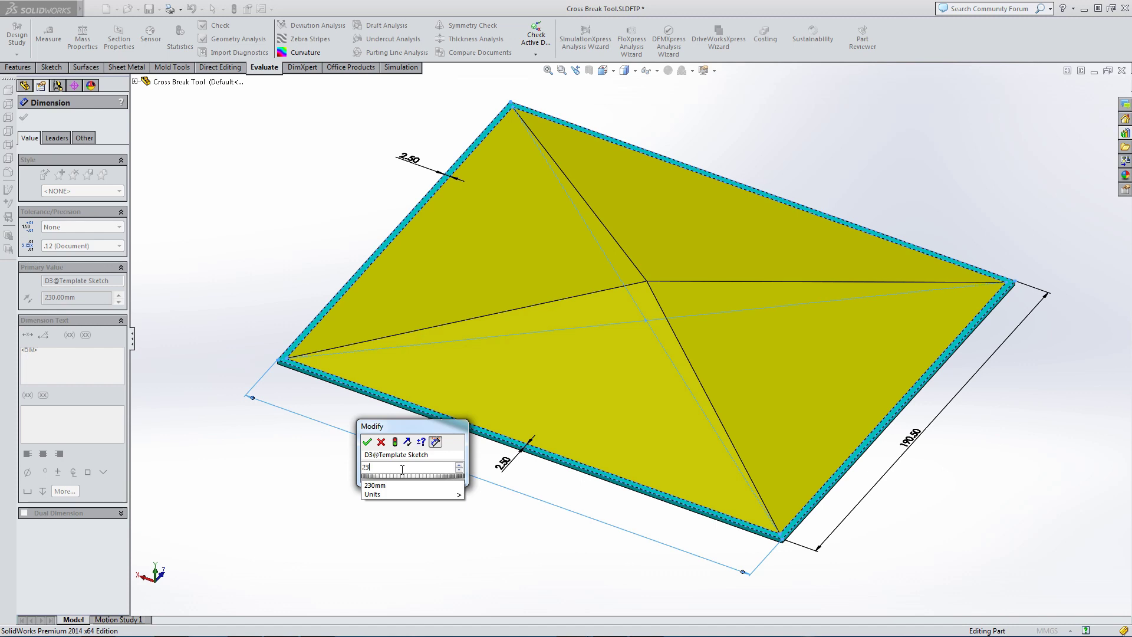
text(7)
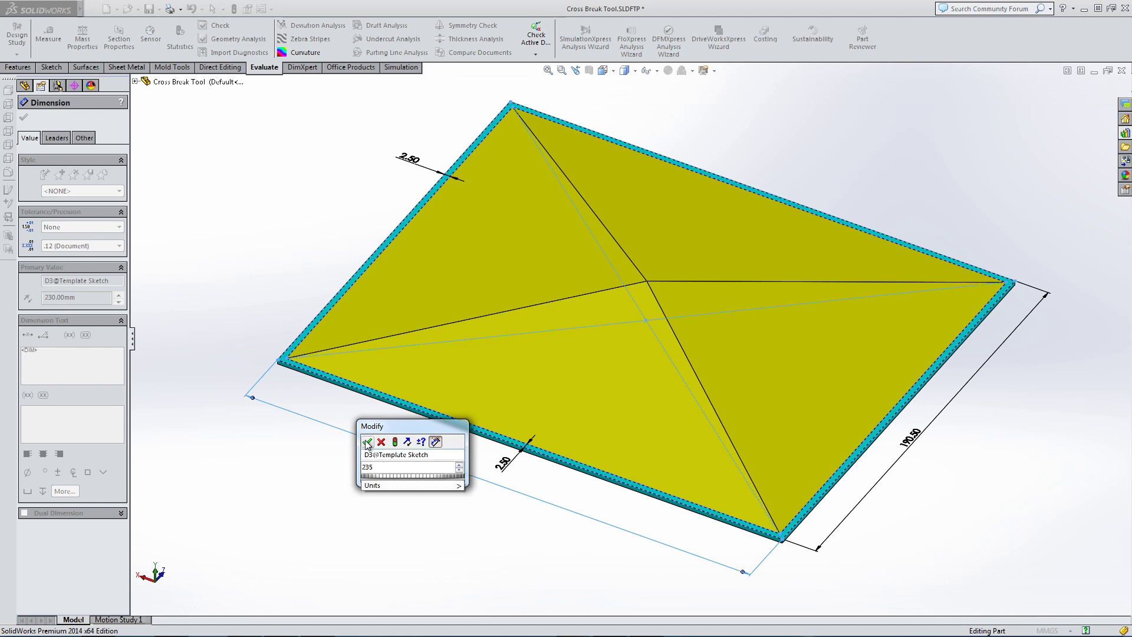
click(367, 442)
click(297, 495)
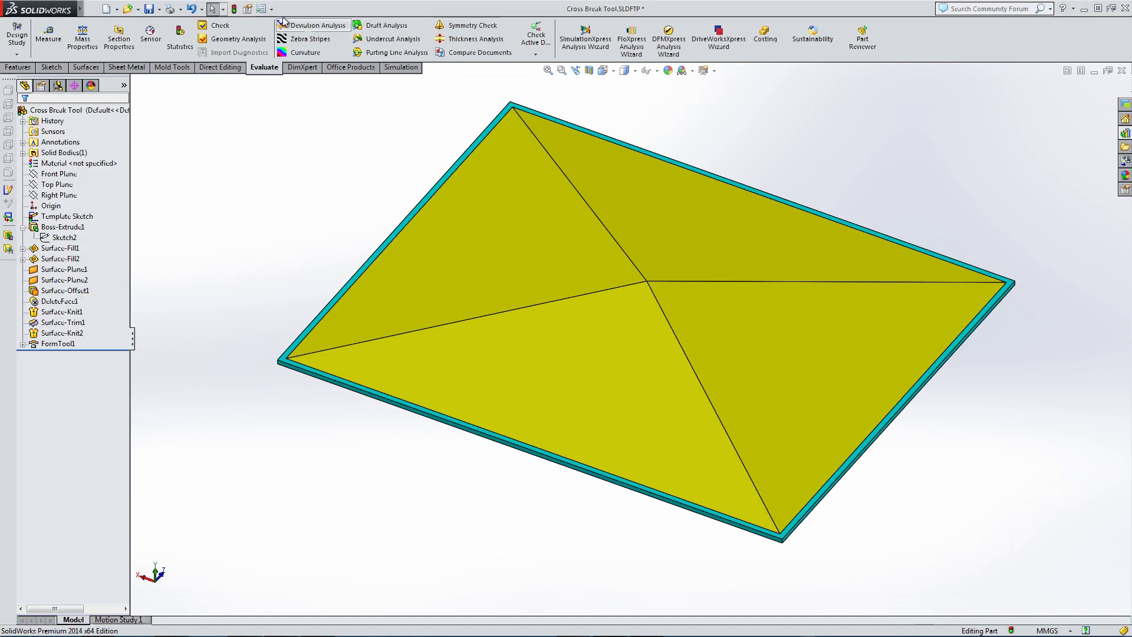
click(232, 10)
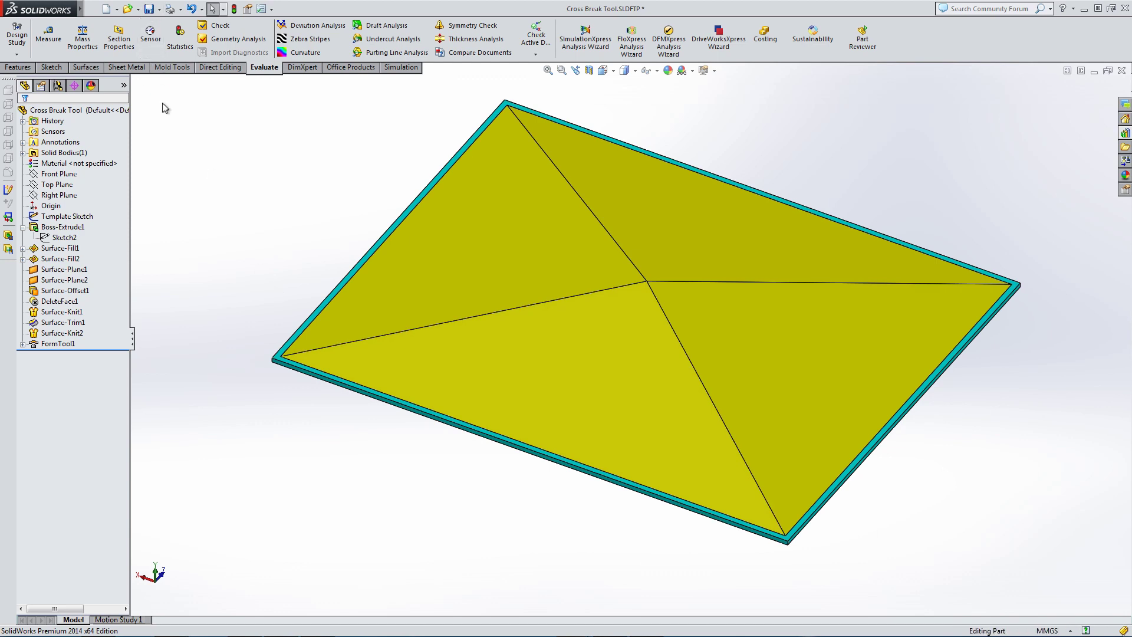
Step: Close the Cross Break Tool without saving and examine the duct's cross break against the Sketch6 rectangle
click(1123, 70)
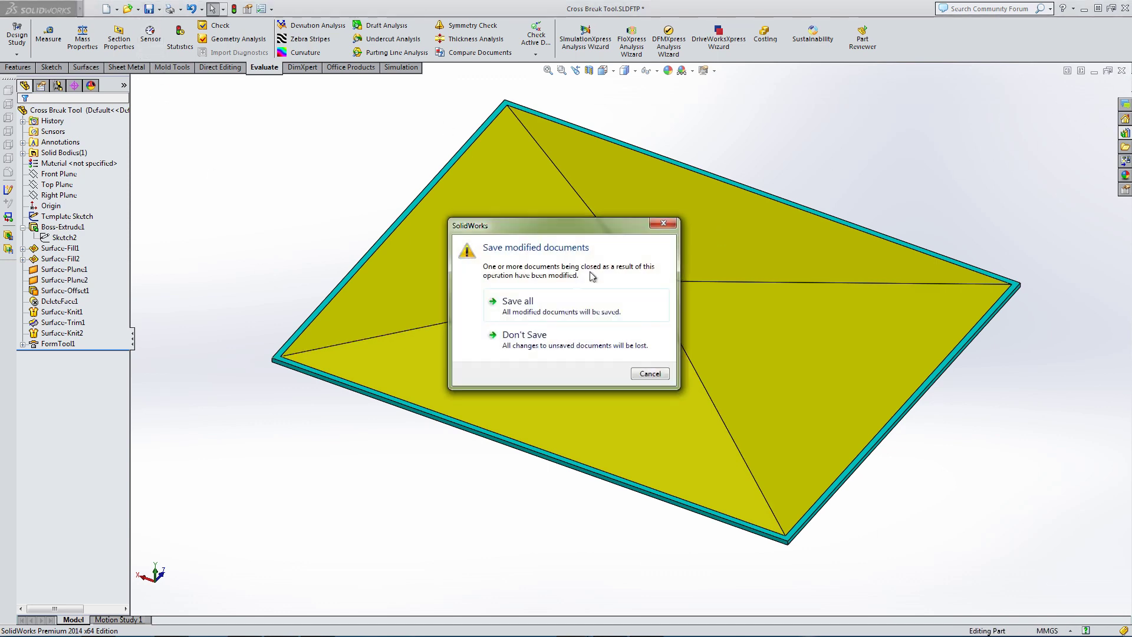
click(540, 338)
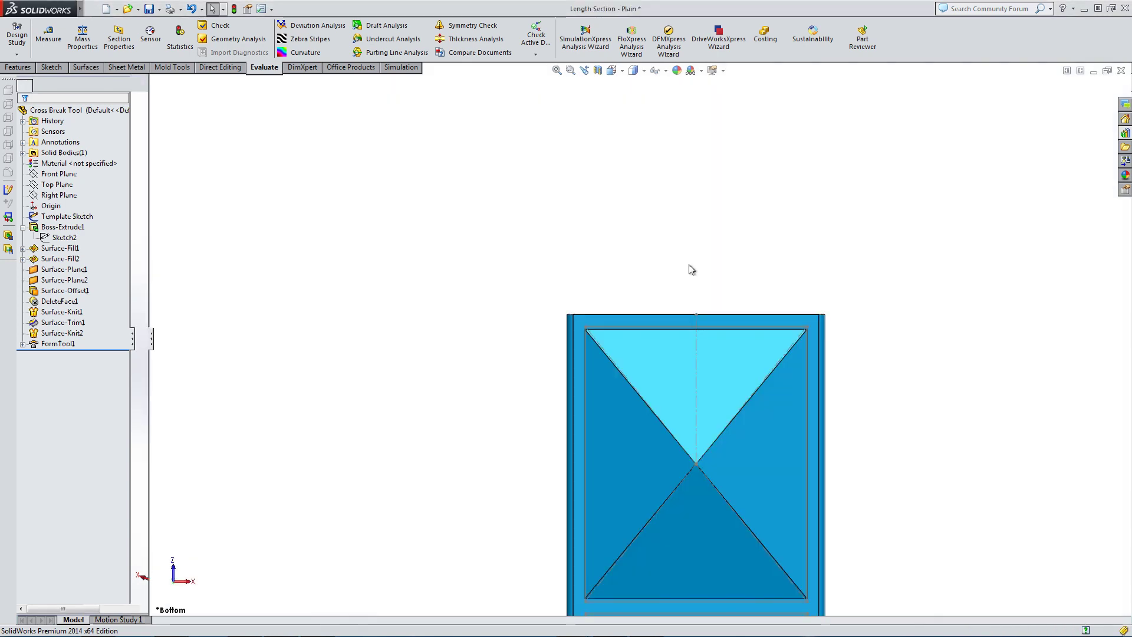
scroll(649, 371, down, 2)
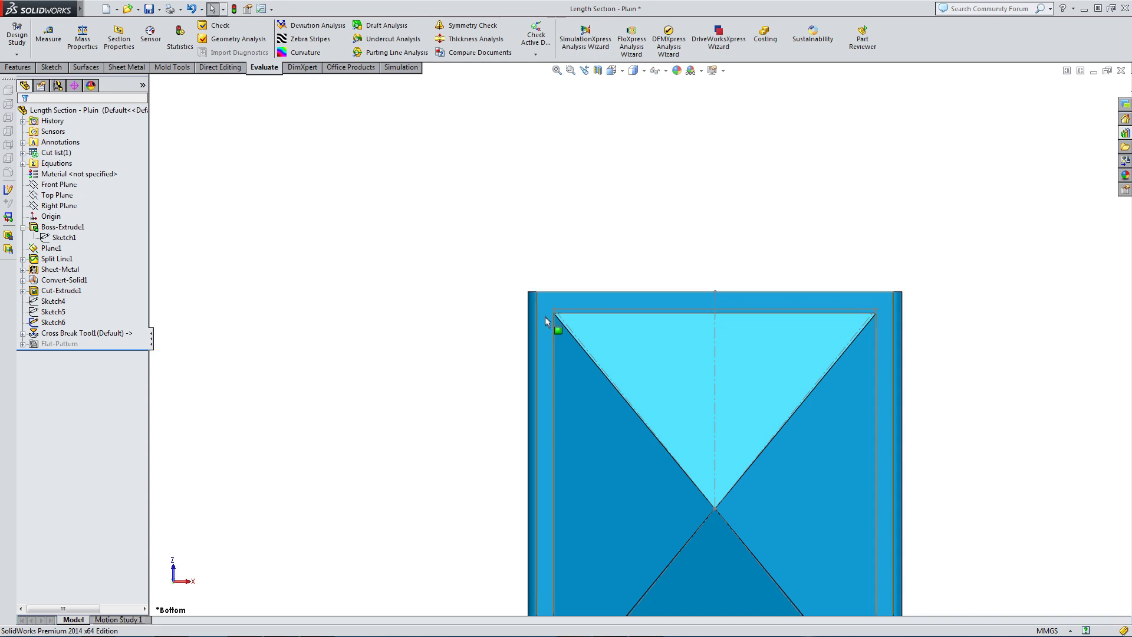
scroll(641, 408, up, 2)
scroll(592, 366, down, 2)
scroll(590, 277, down, 2)
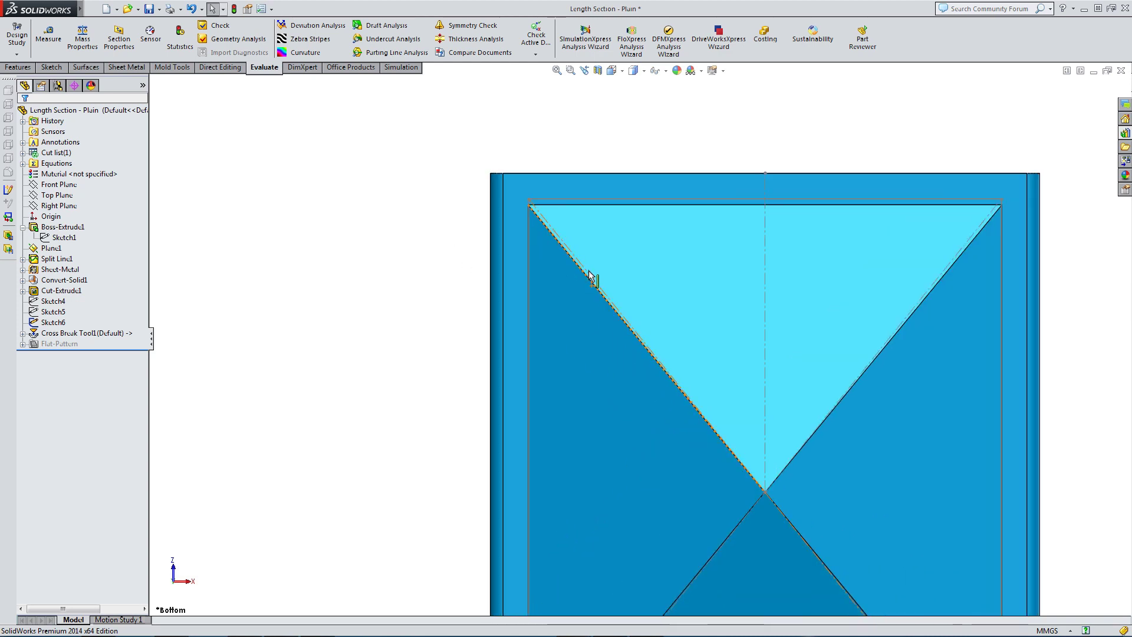
click(76, 334)
right_click(77, 333)
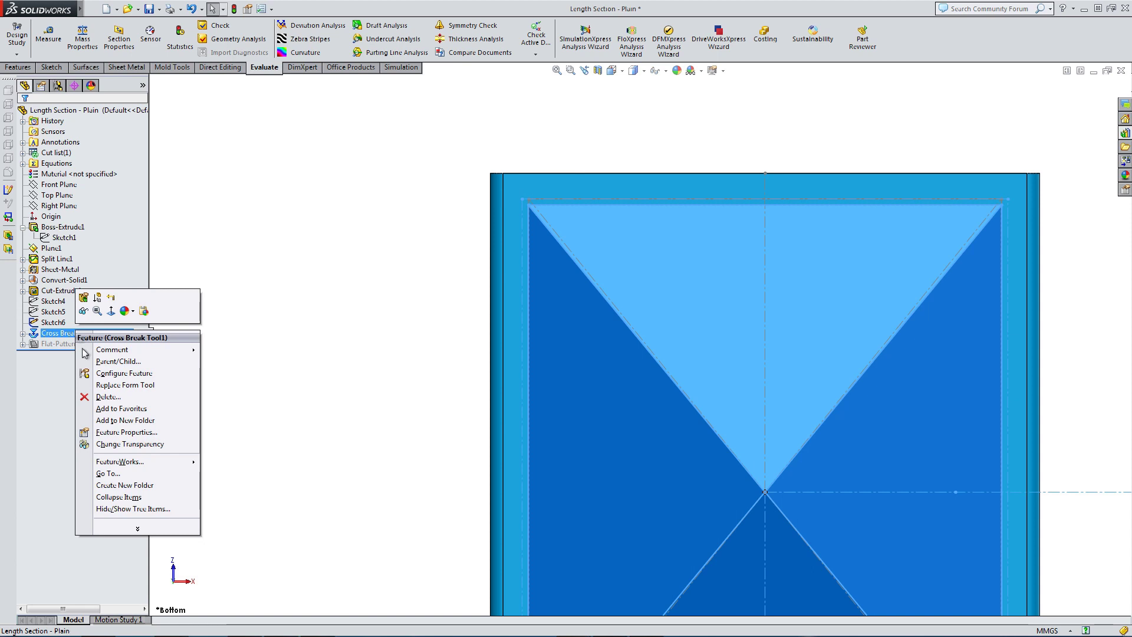
click(107, 385)
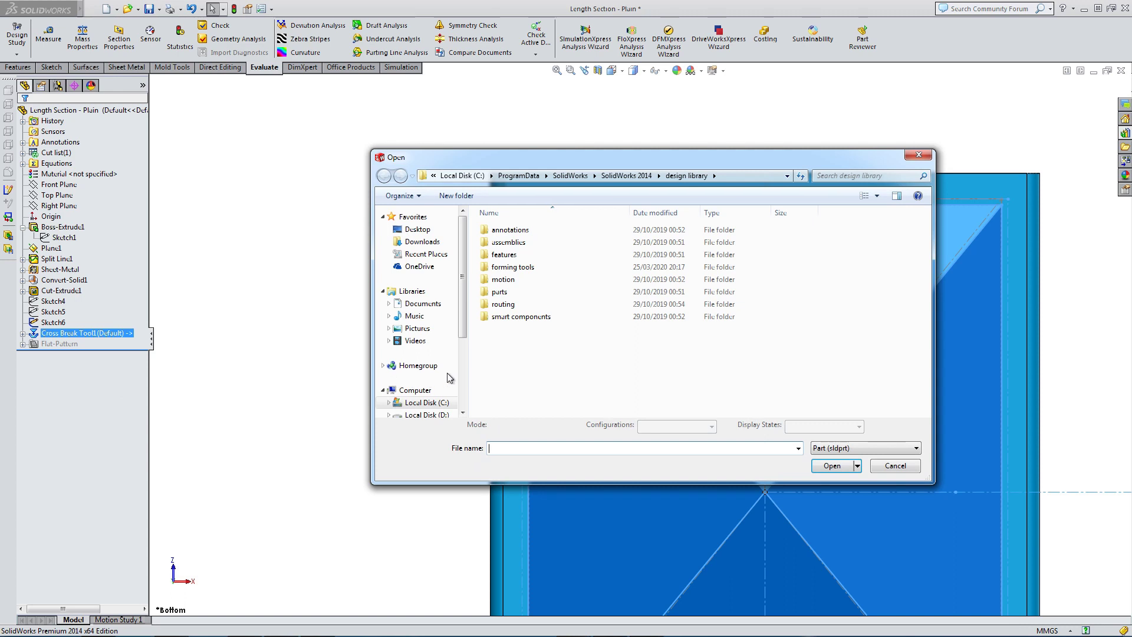
double_click(508, 267)
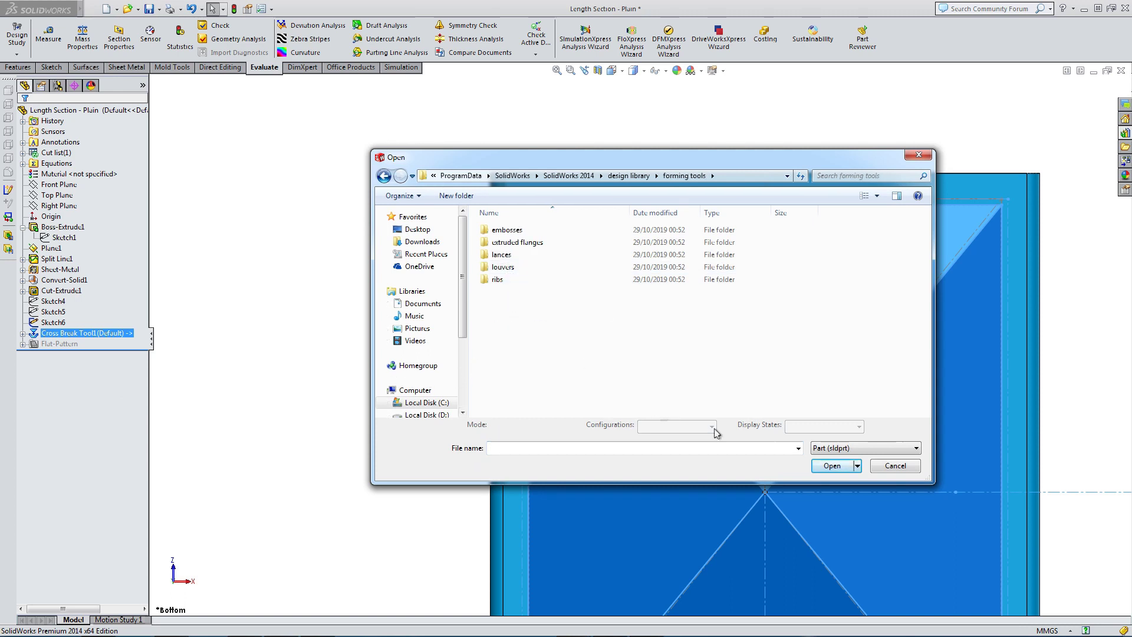
click(900, 470)
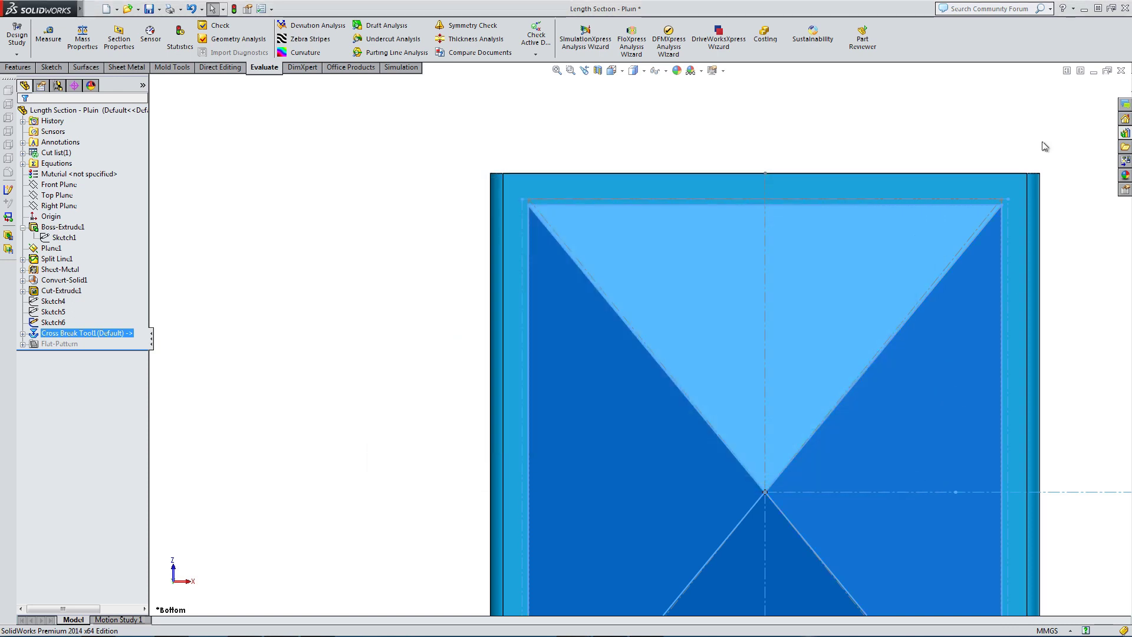
click(1062, 145)
scroll(781, 421, up, 2)
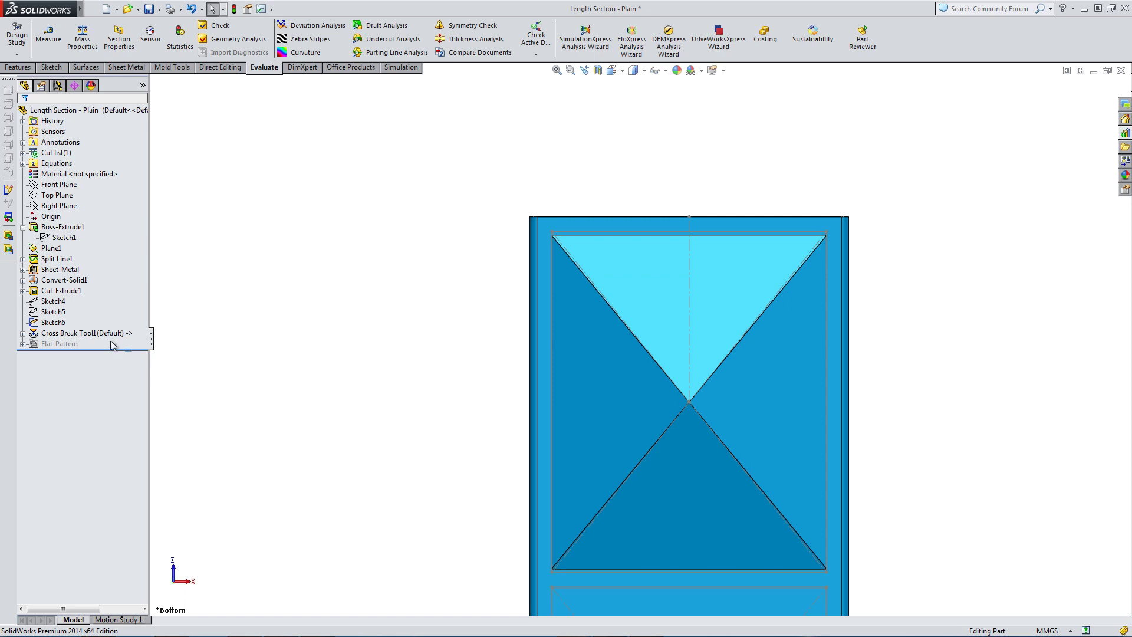
Step: Delete the existing Cross Break Tool1 feature from the duct section
click(93, 334)
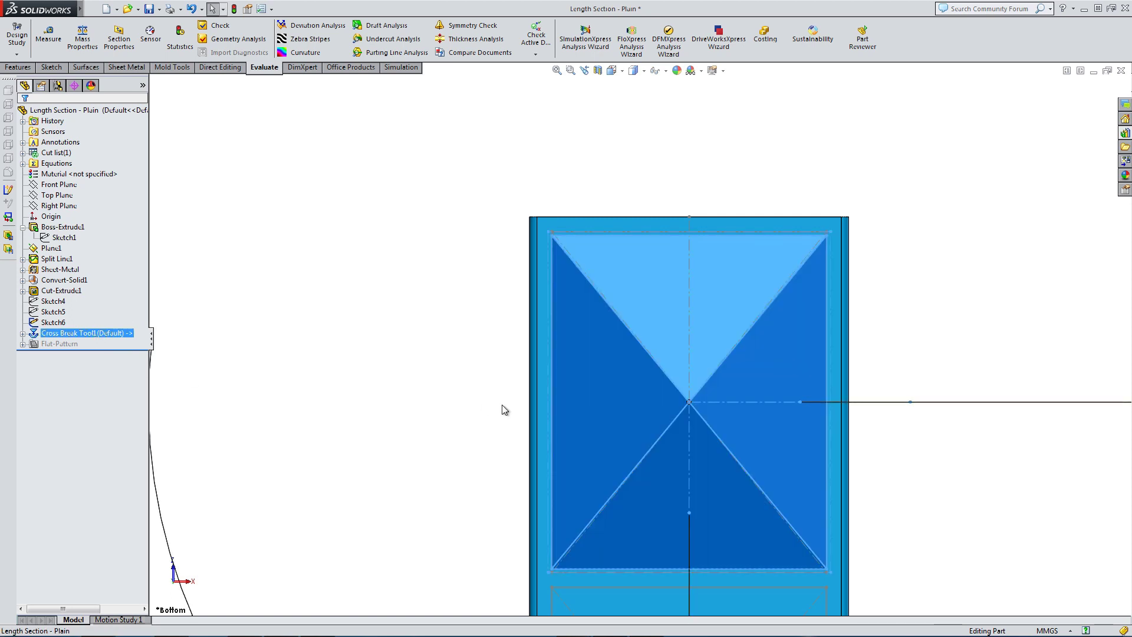
key(Delete)
key(Return)
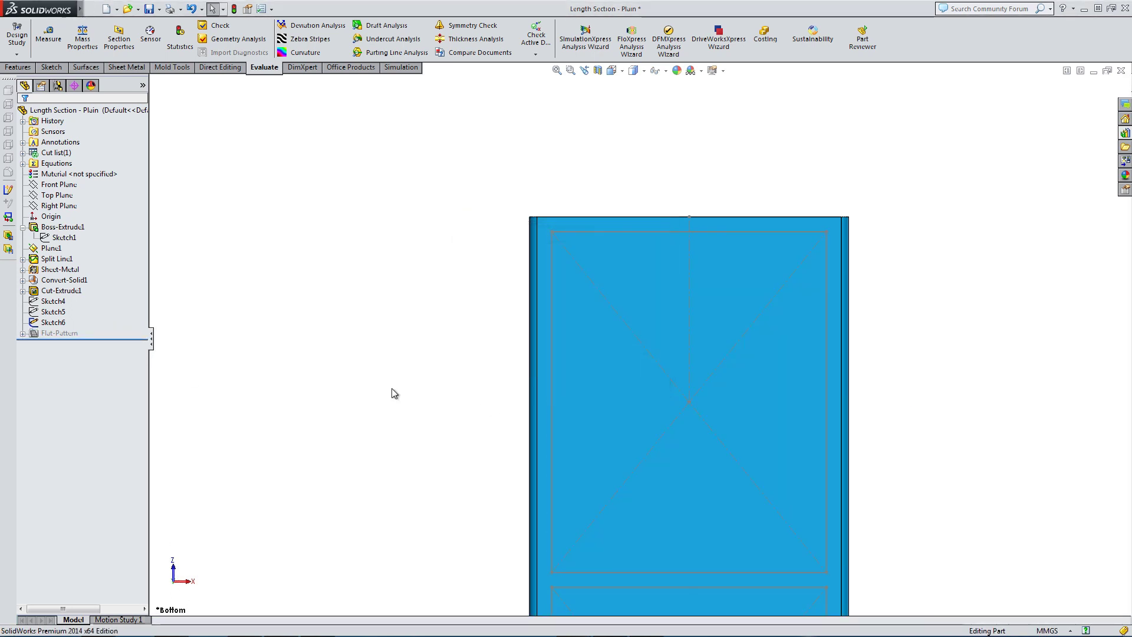
Step: Place the Cross Break Tool from the Design Library on the duct's inside bottom face with a 90° rotation angle
click(1125, 134)
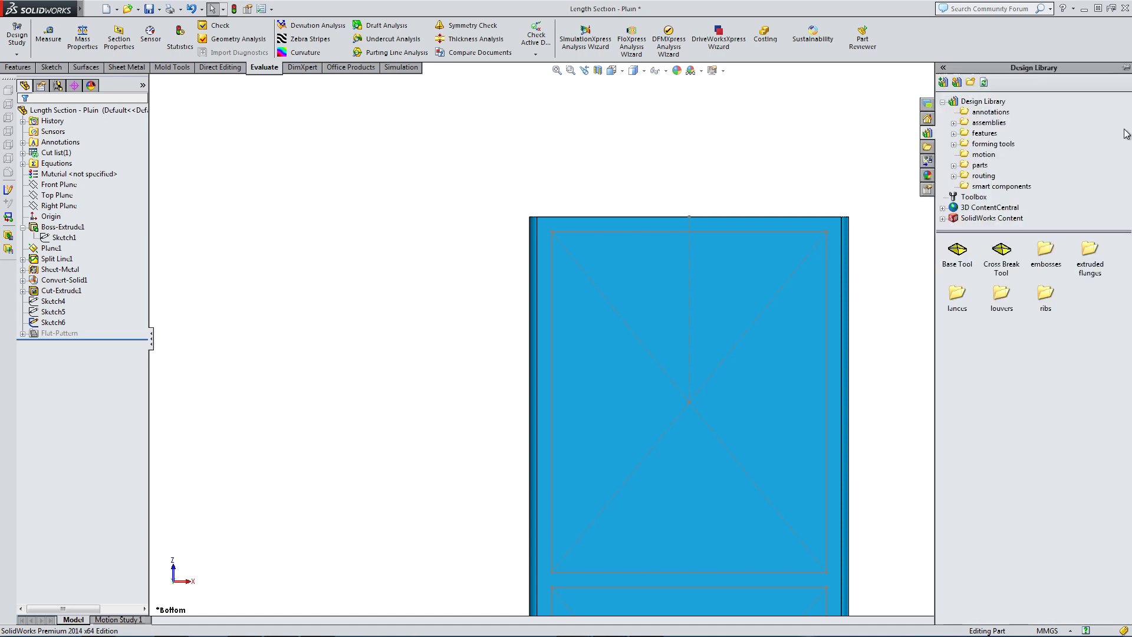
click(1003, 257)
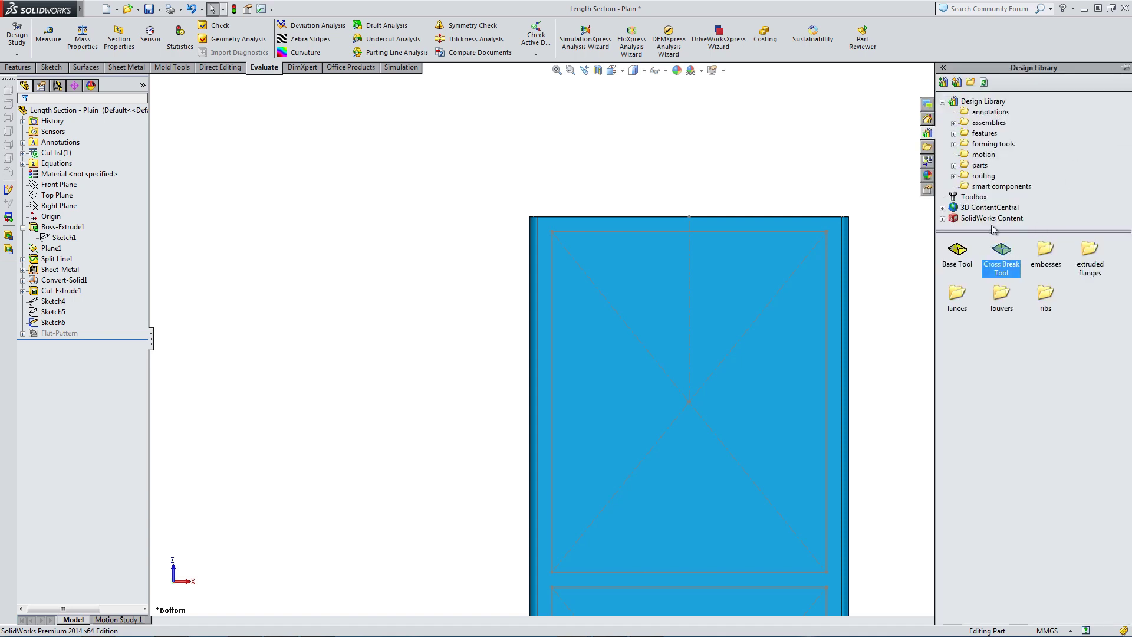
middle_drag(766, 307, 952, 232)
drag(1006, 255, 642, 261)
middle_drag(581, 362, 480, 334)
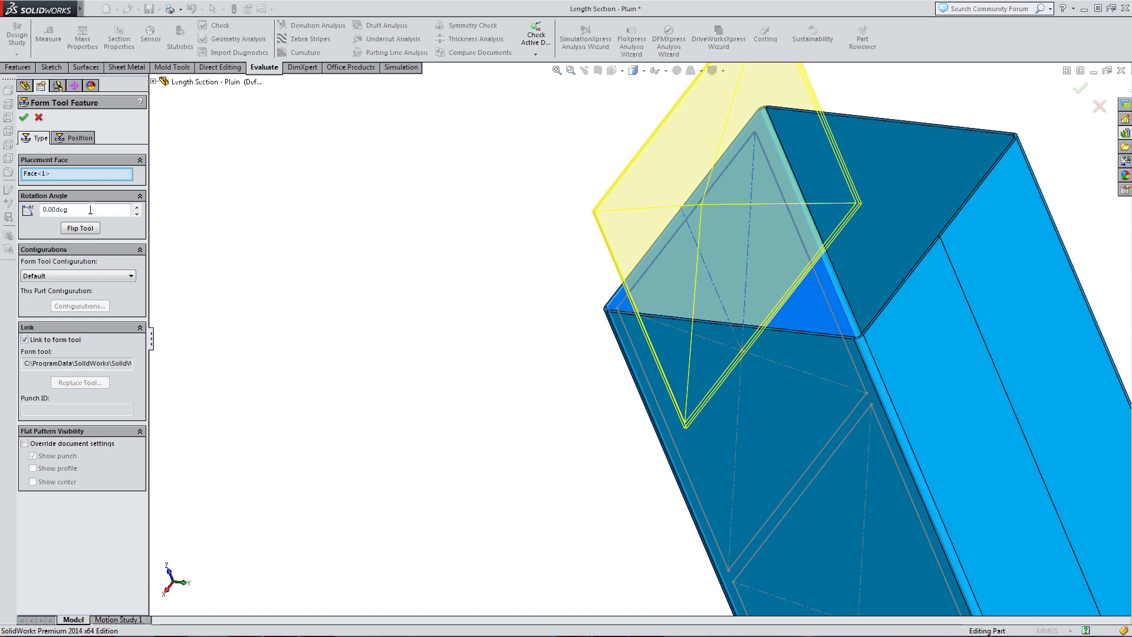
text(90)
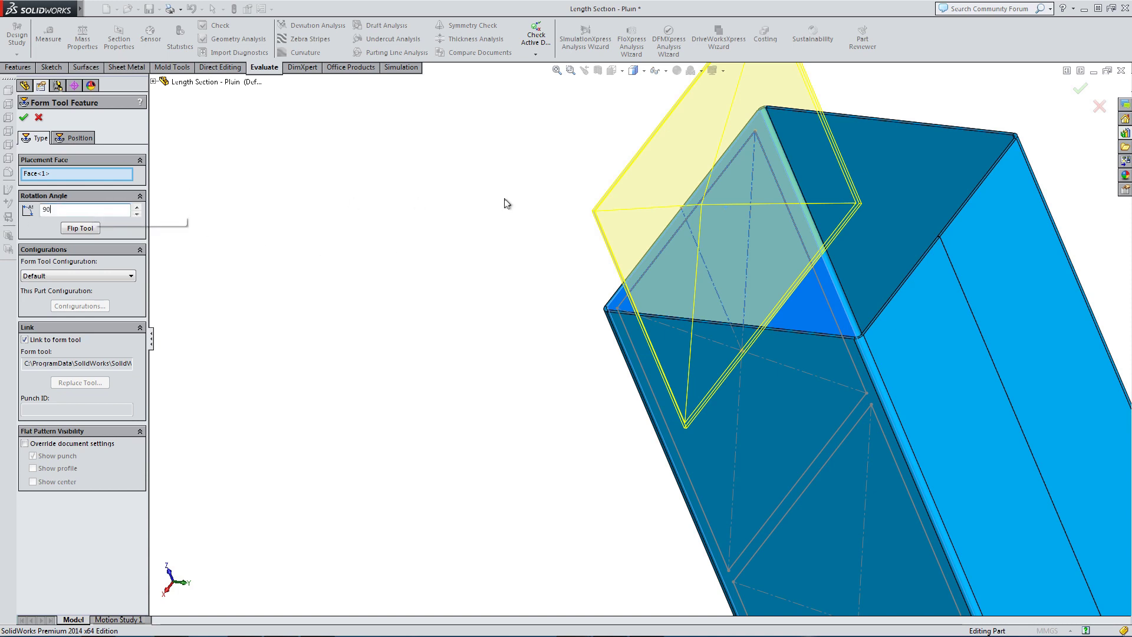
key(Return)
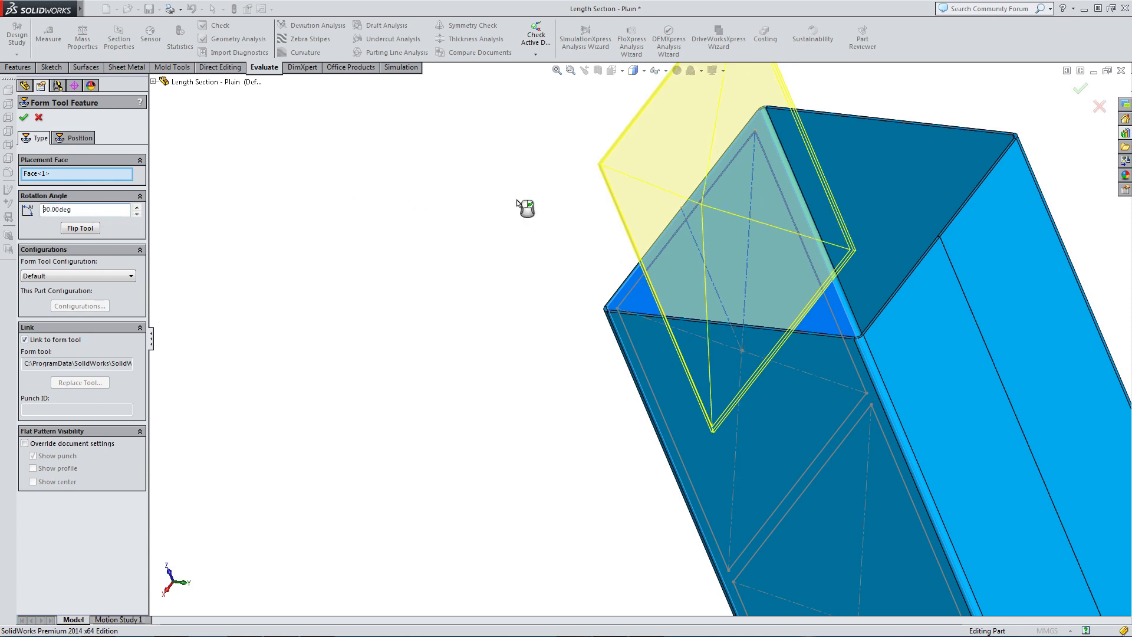
Step: Make the forming tool's position point coincident with the centre point of the first Sketch6 rectangle
click(70, 138)
scroll(745, 239, down, 2)
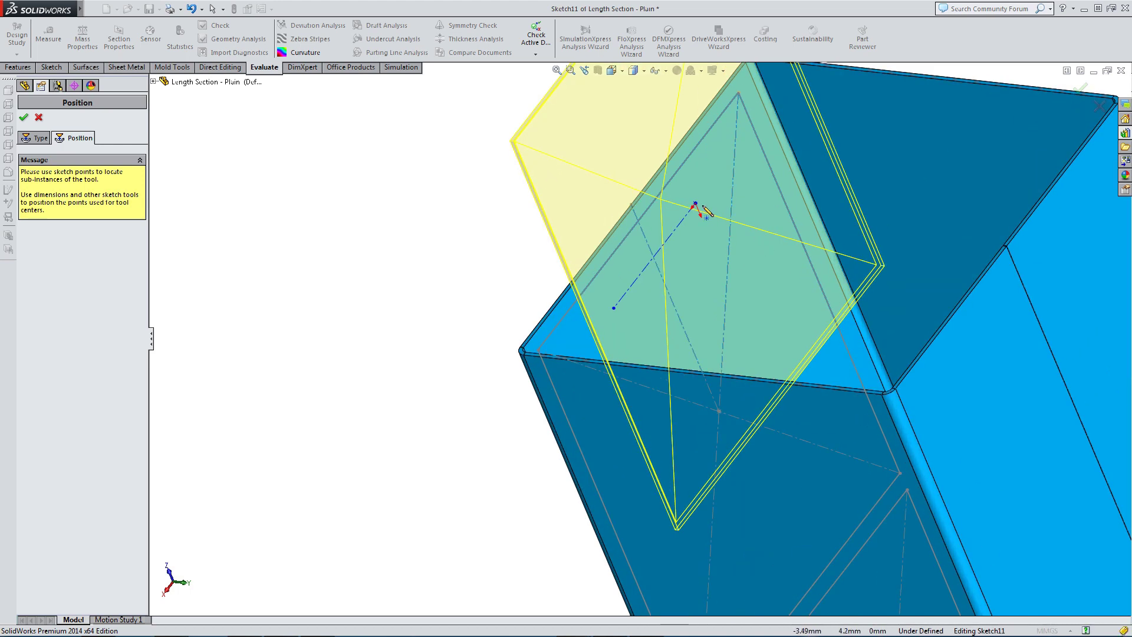
click(695, 204)
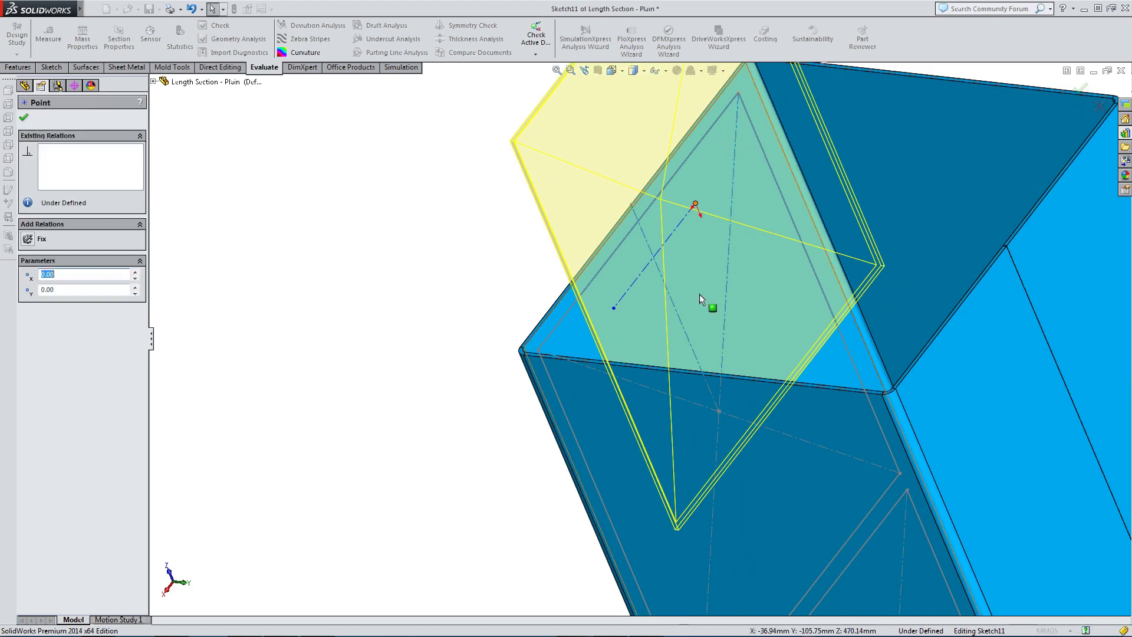
mouse_move(715, 324)
middle_down()
mouse_move(700, 345)
mouse_move(732, 412)
middle_up()
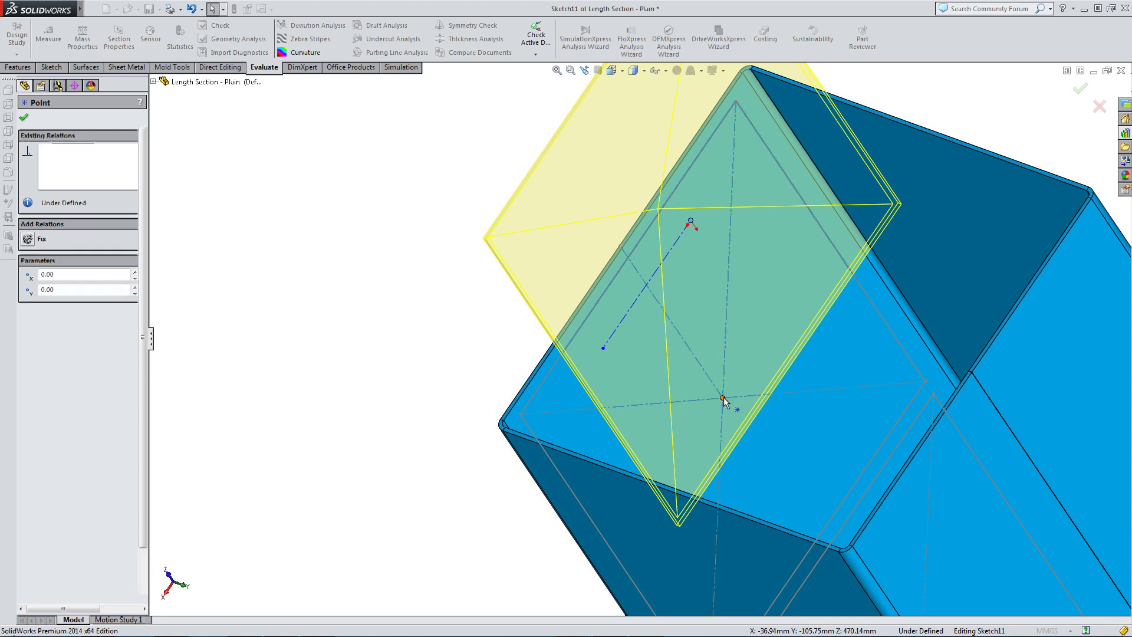
ctrl+click(723, 399)
click(27, 336)
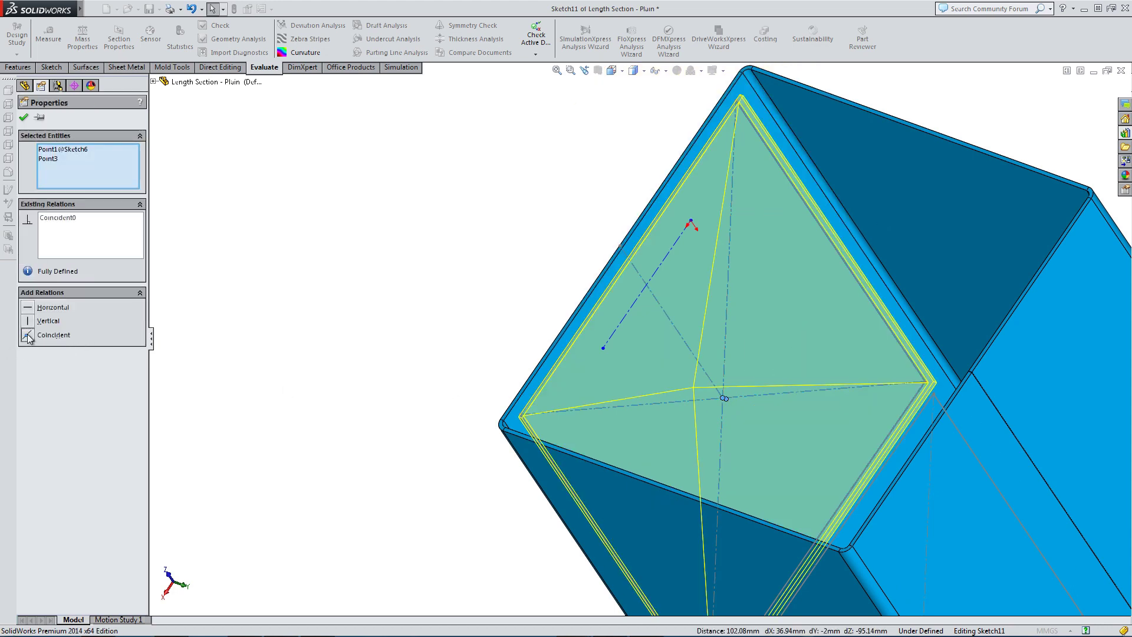
click(384, 292)
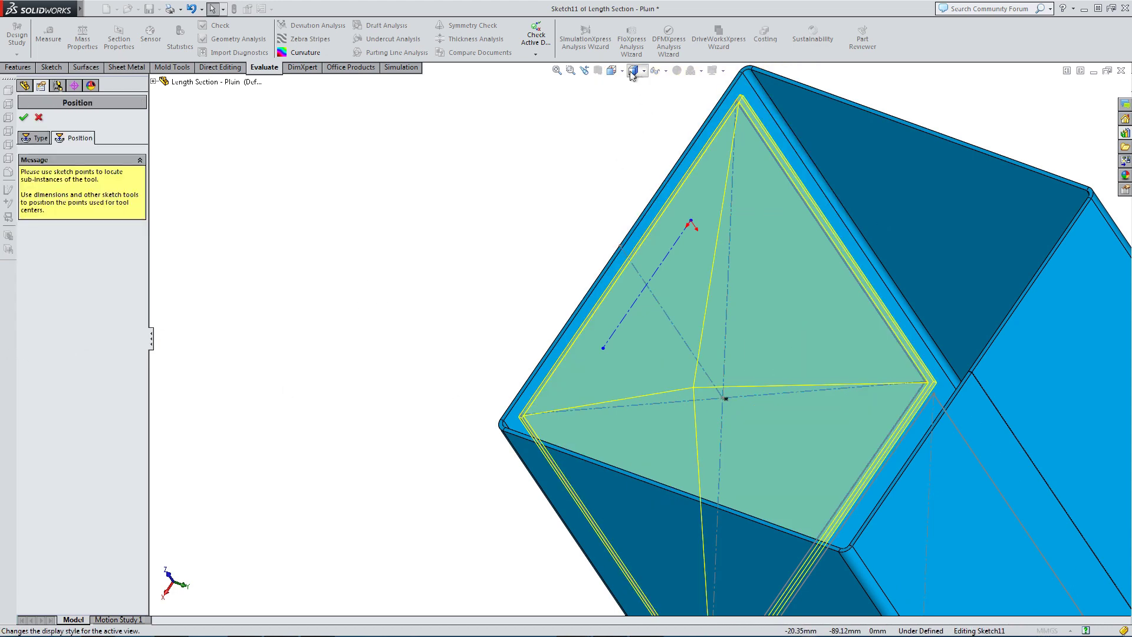
Step: Check the tool preview against the Sketch6 rectangle from below and finish the form tool feature
click(612, 72)
click(628, 119)
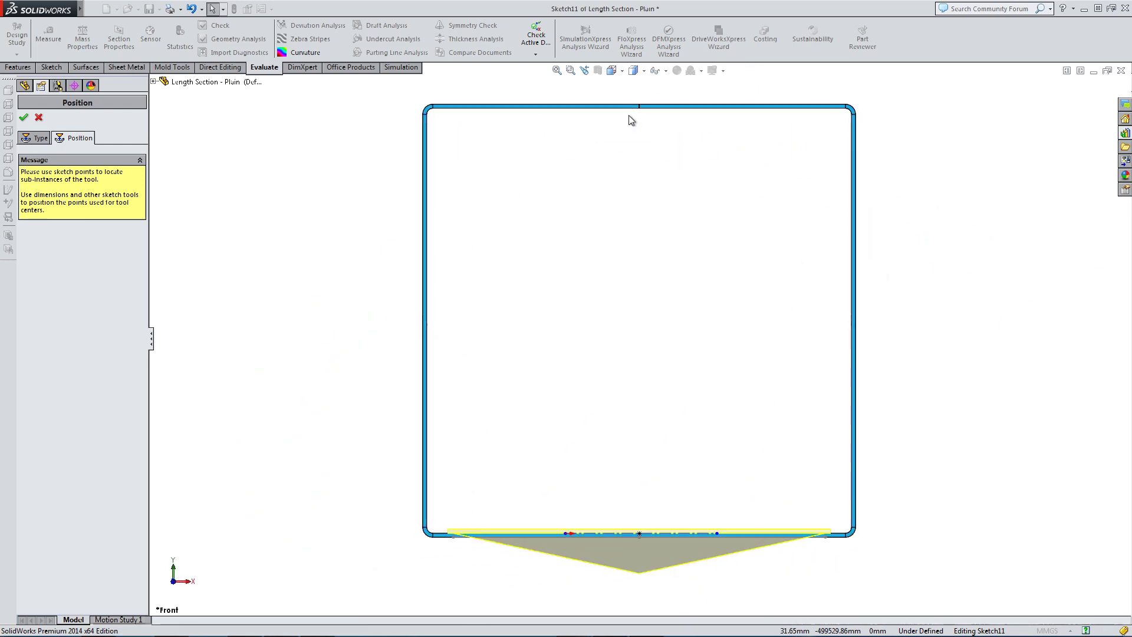
click(618, 77)
click(629, 132)
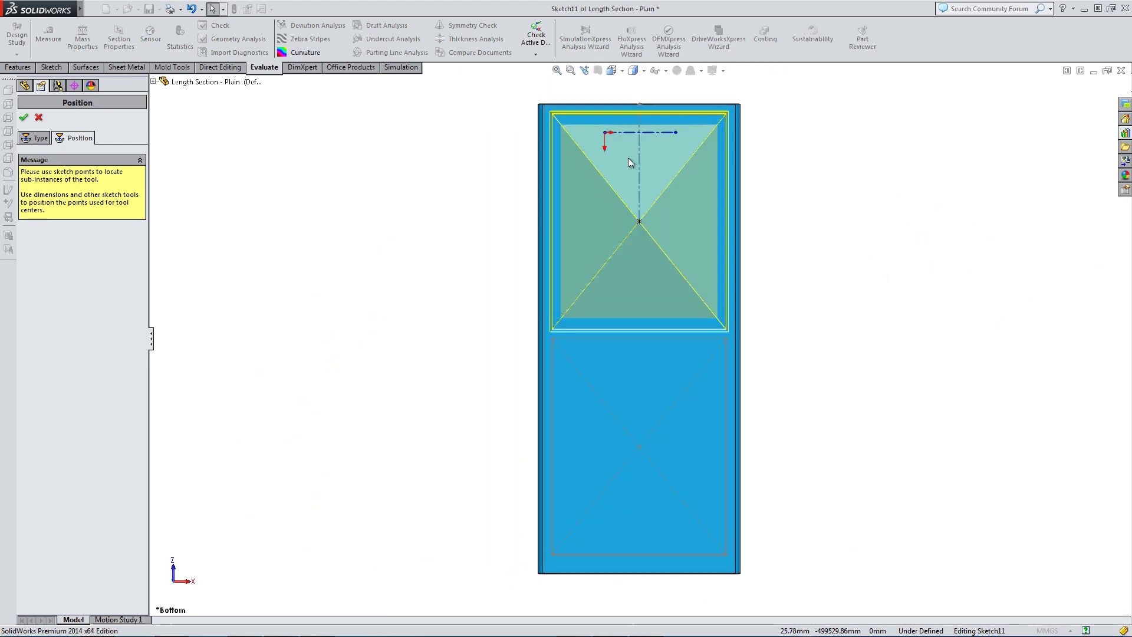
scroll(629, 146, down, 8)
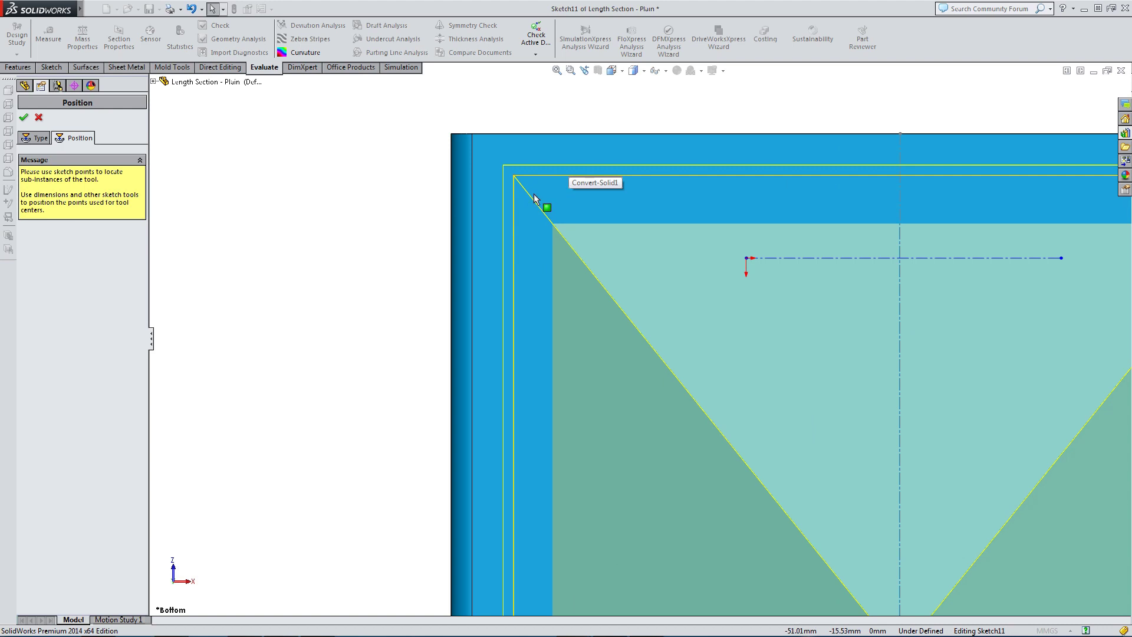
click(24, 118)
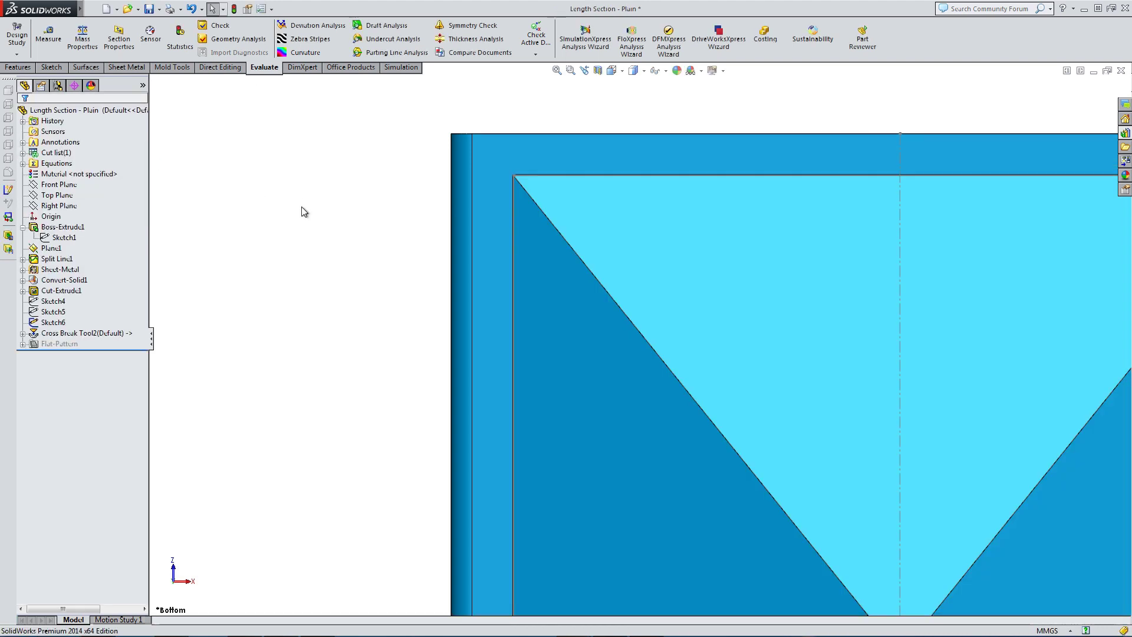
Step: Examine the corners and edges of the new cross break against the surrounding Sketch6 rectangle
scroll(525, 189, down, 5)
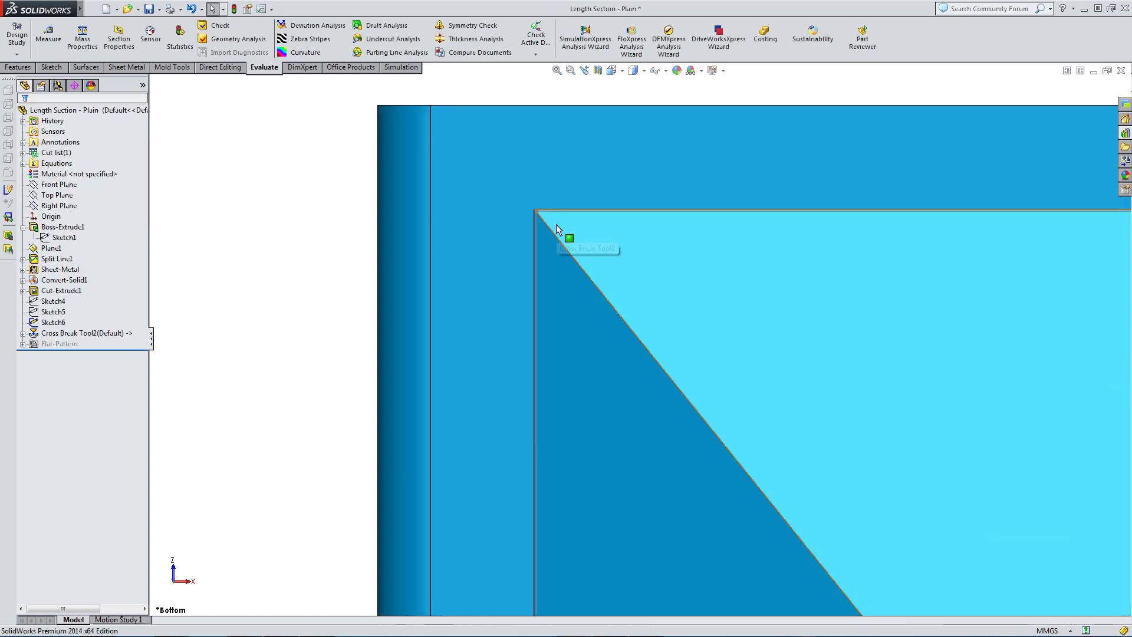
scroll(642, 331, up, 7)
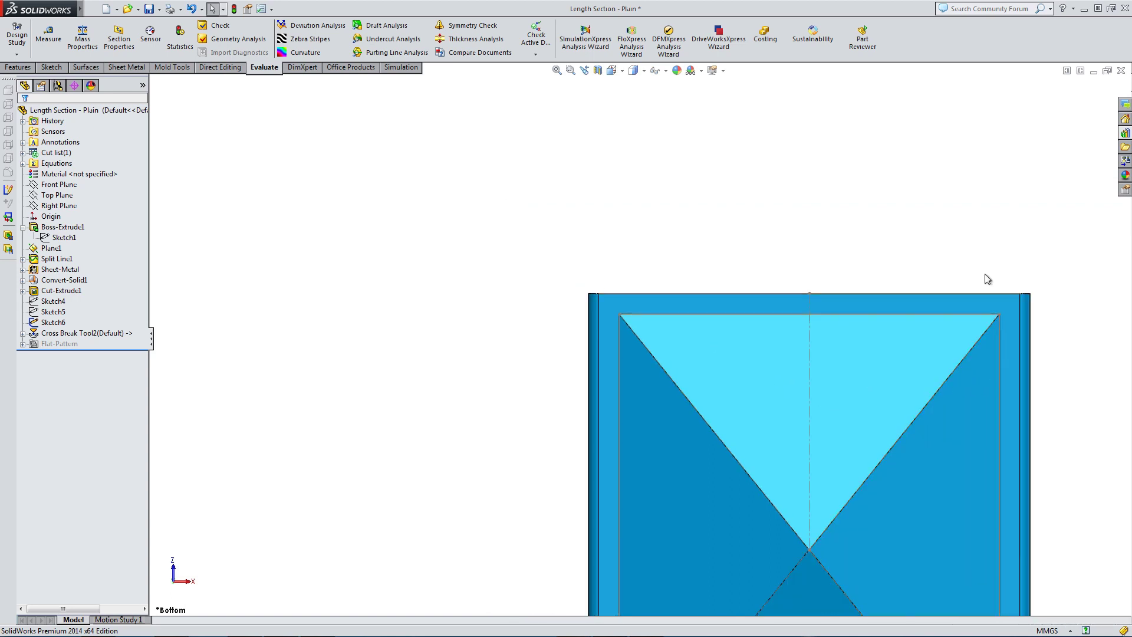
scroll(750, 560, up, 3)
scroll(725, 597, down, 4)
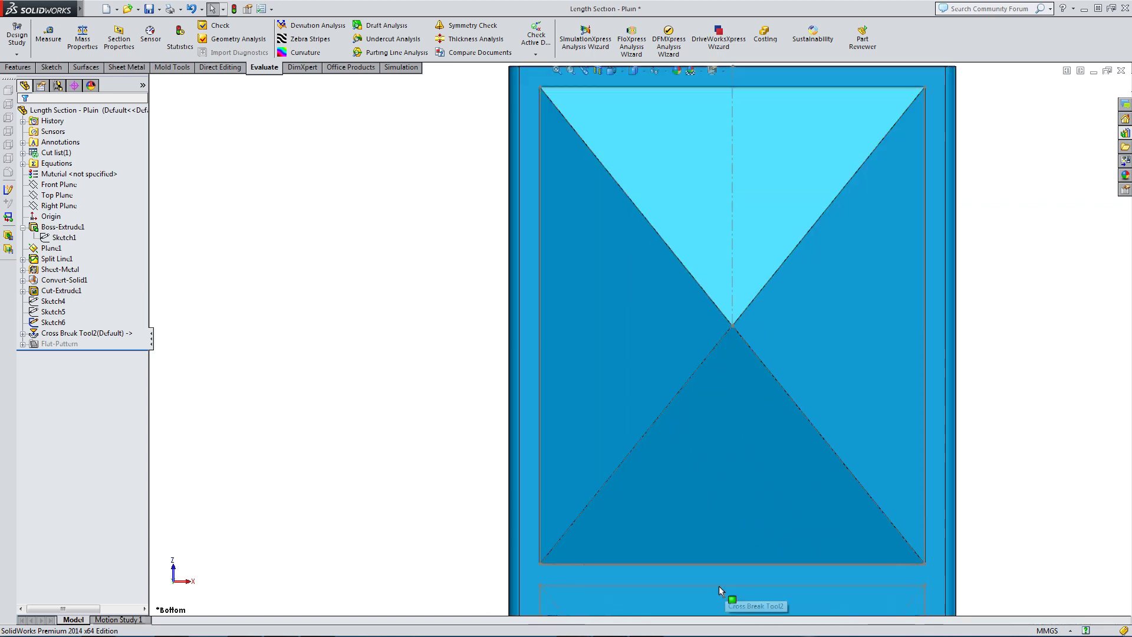
scroll(710, 566, down, 2)
scroll(971, 530, down, 4)
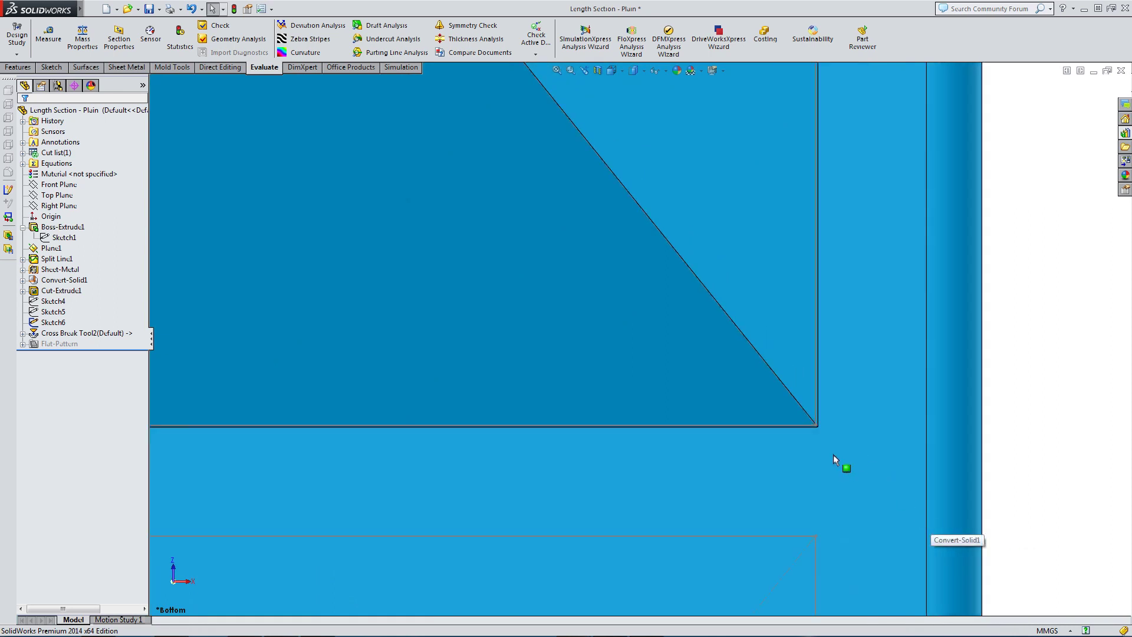
scroll(832, 455, up, 5)
middle_drag(622, 419, 506, 322)
scroll(566, 372, down, 6)
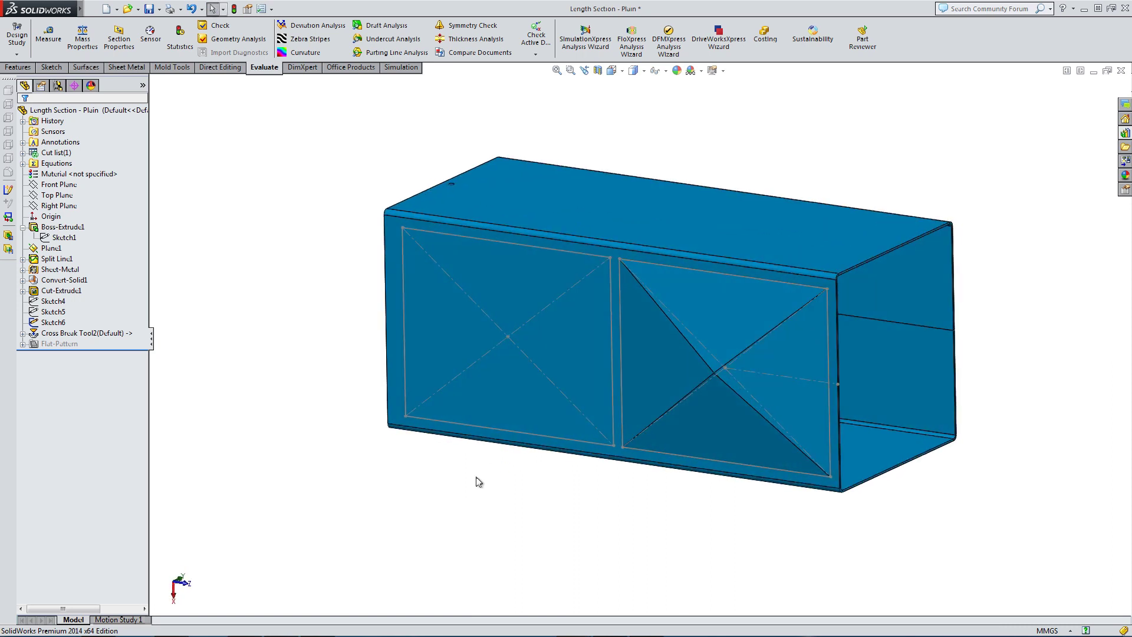
Step: Place a second Cross Break Tool on the inside bottom face over the empty Sketch6 rectangle, rotated 90°
middle_drag(475, 472, 732, 432)
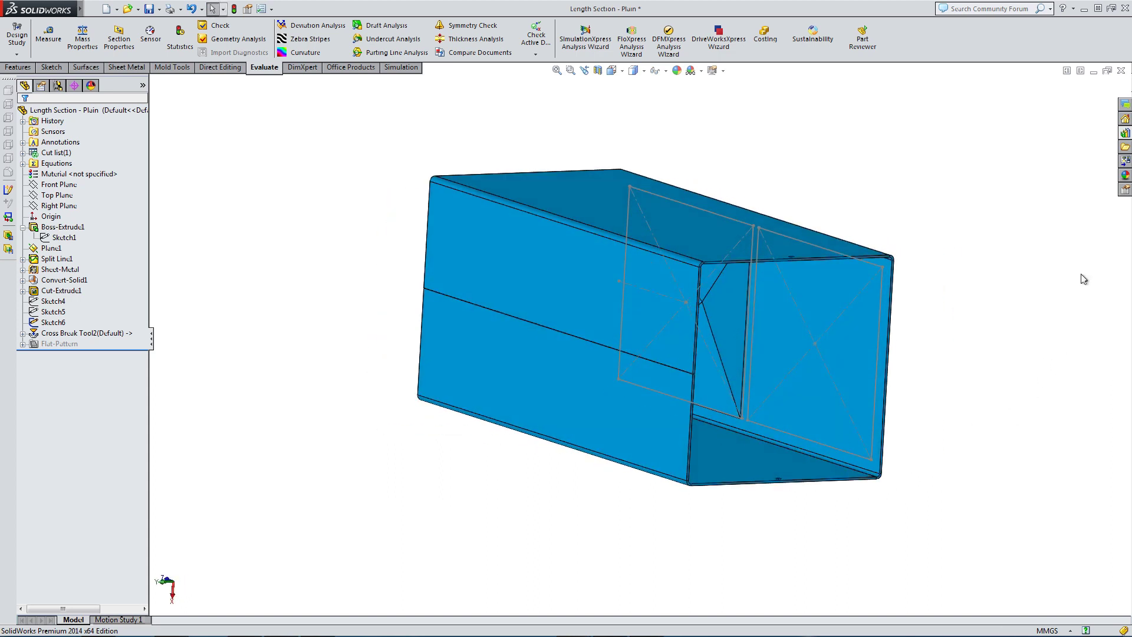
click(1125, 132)
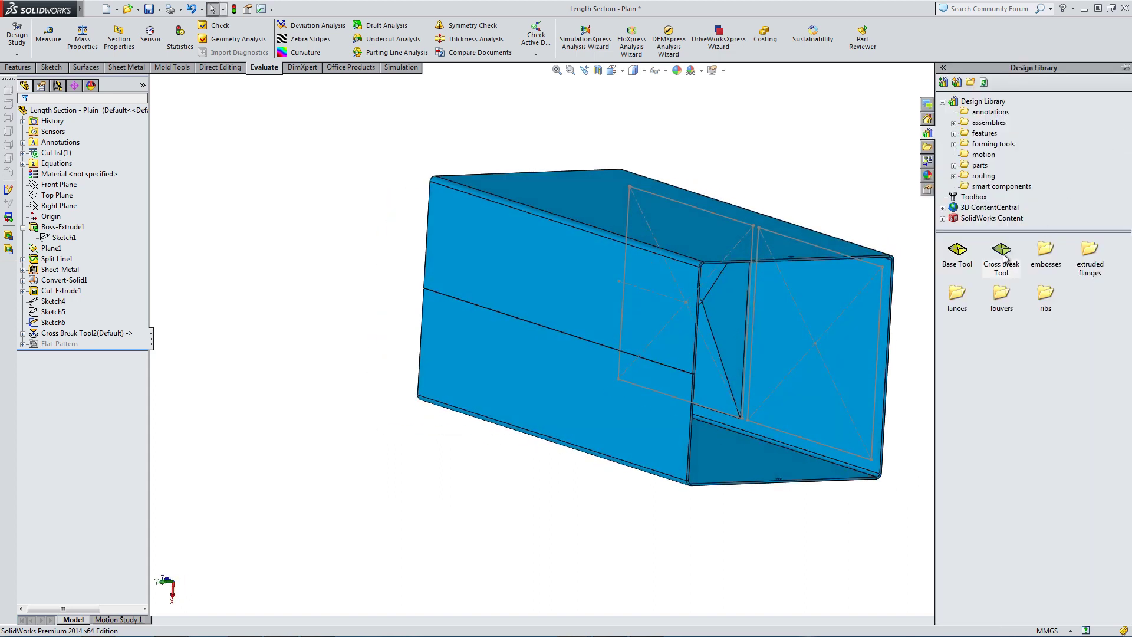
drag(1004, 261, 814, 321)
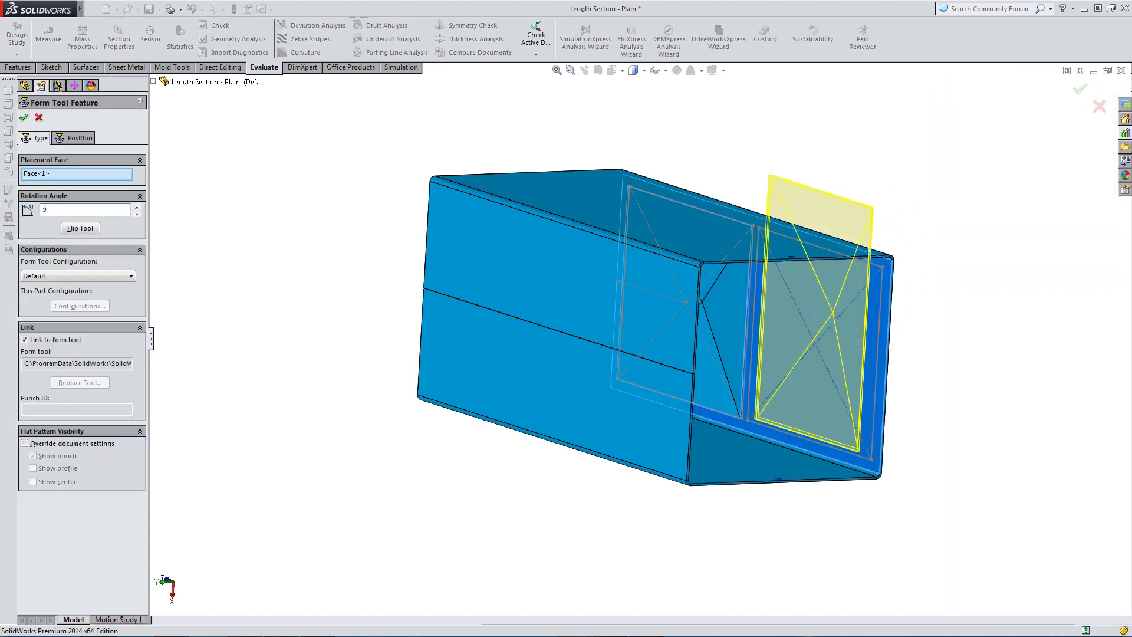
key(Return)
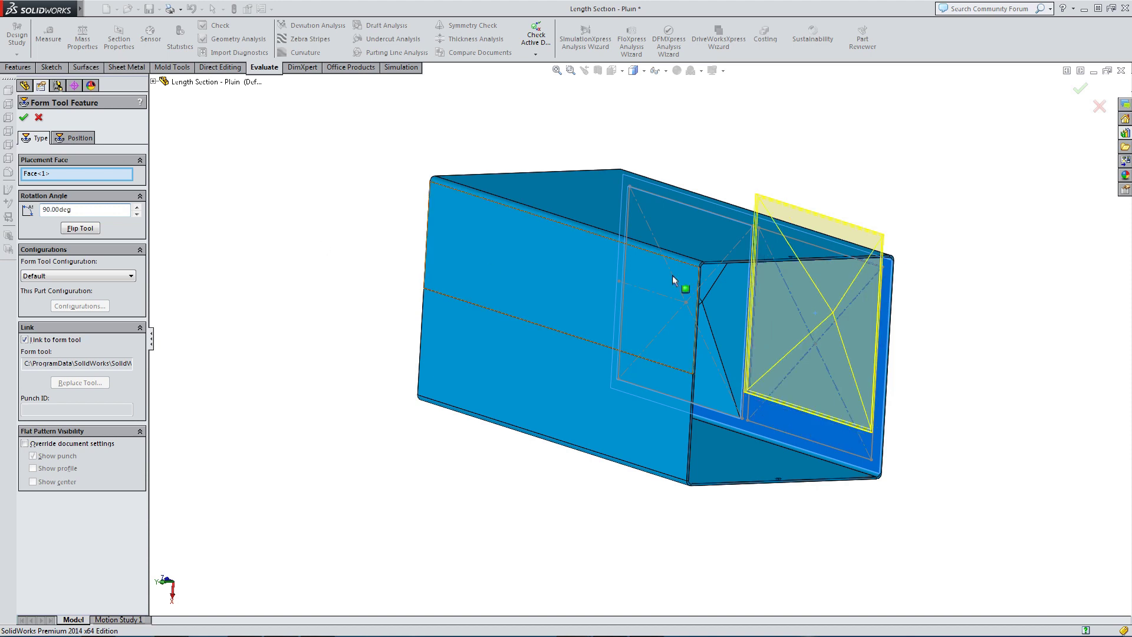
scroll(834, 354, down, 4)
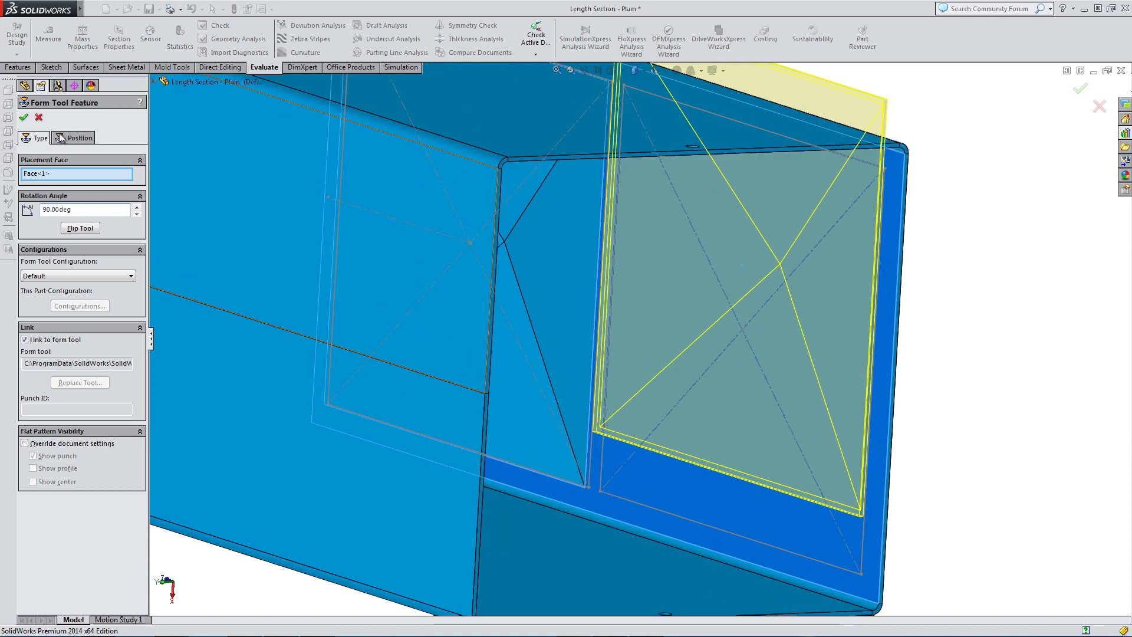
Step: Make the second tool's position point coincident with the other Sketch6 rectangle's centre and finish the form tool feature
click(62, 137)
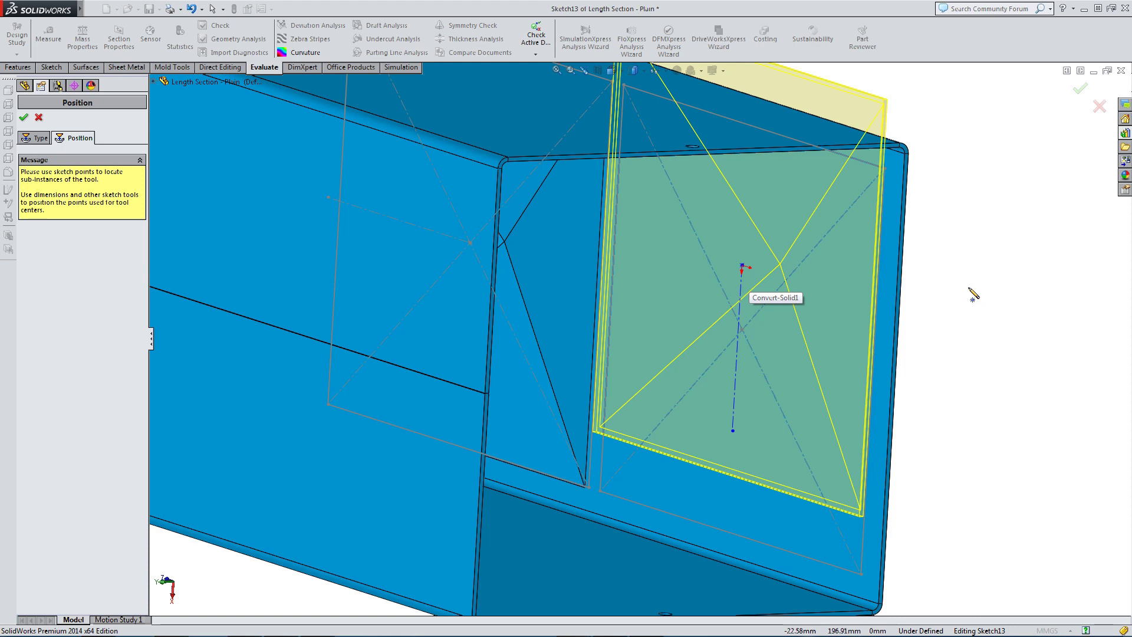
click(742, 266)
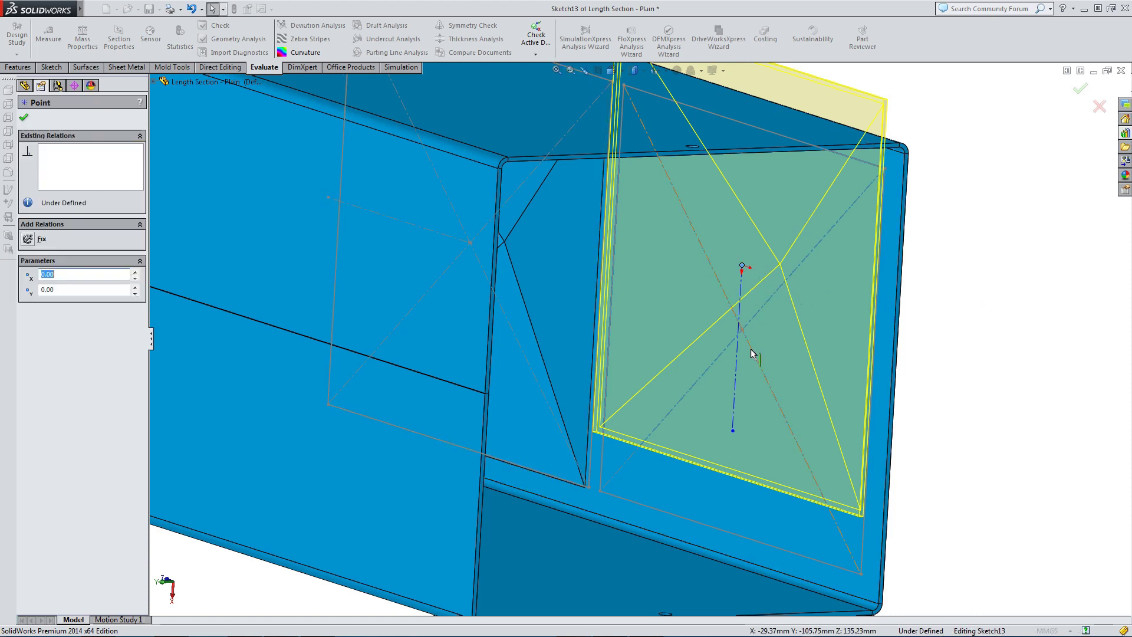
ctrl+click(743, 332)
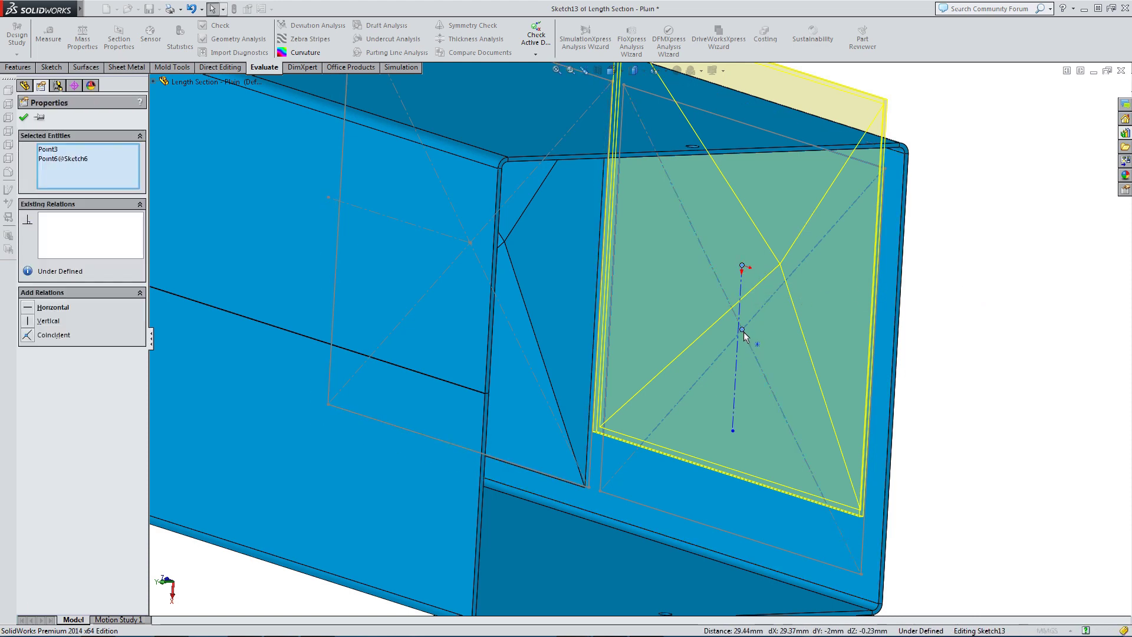
click(28, 336)
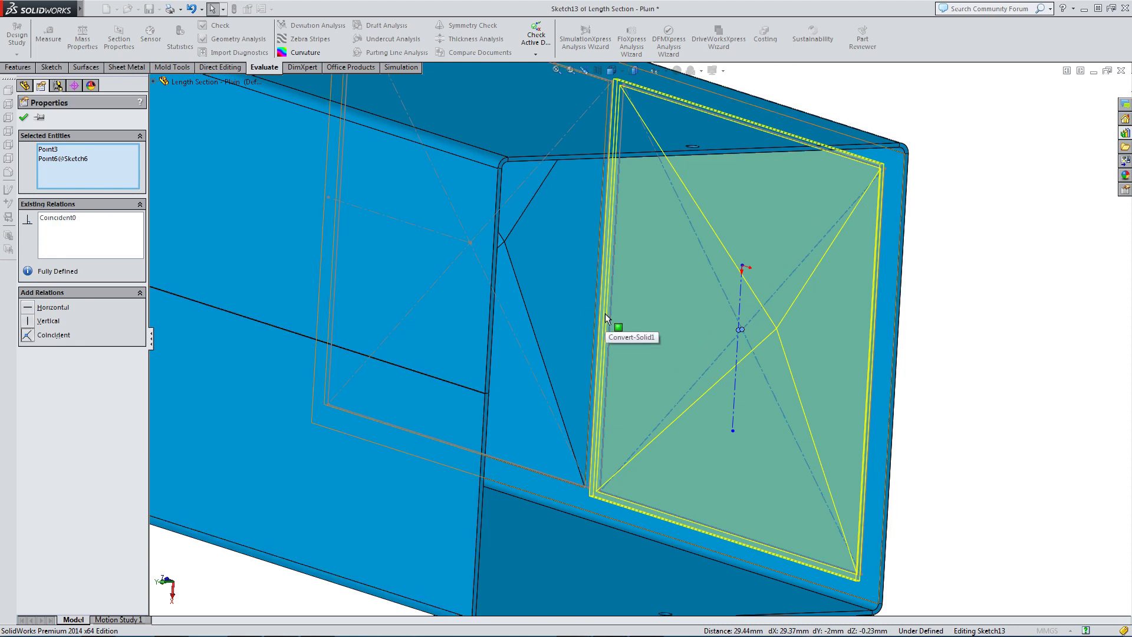
key(ctrl+8)
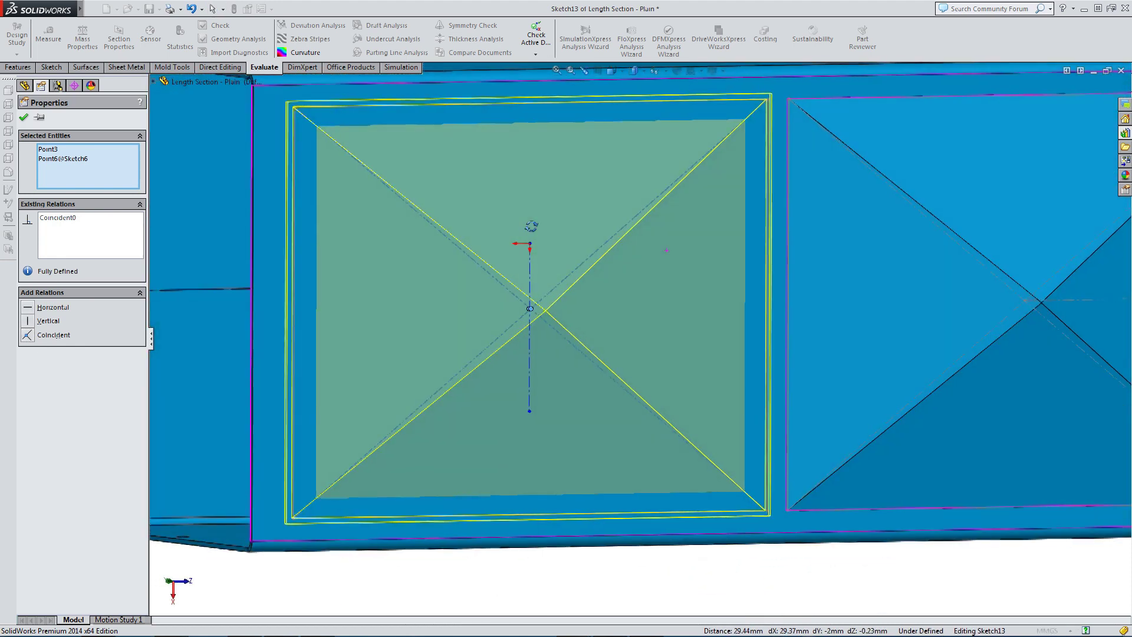
click(25, 118)
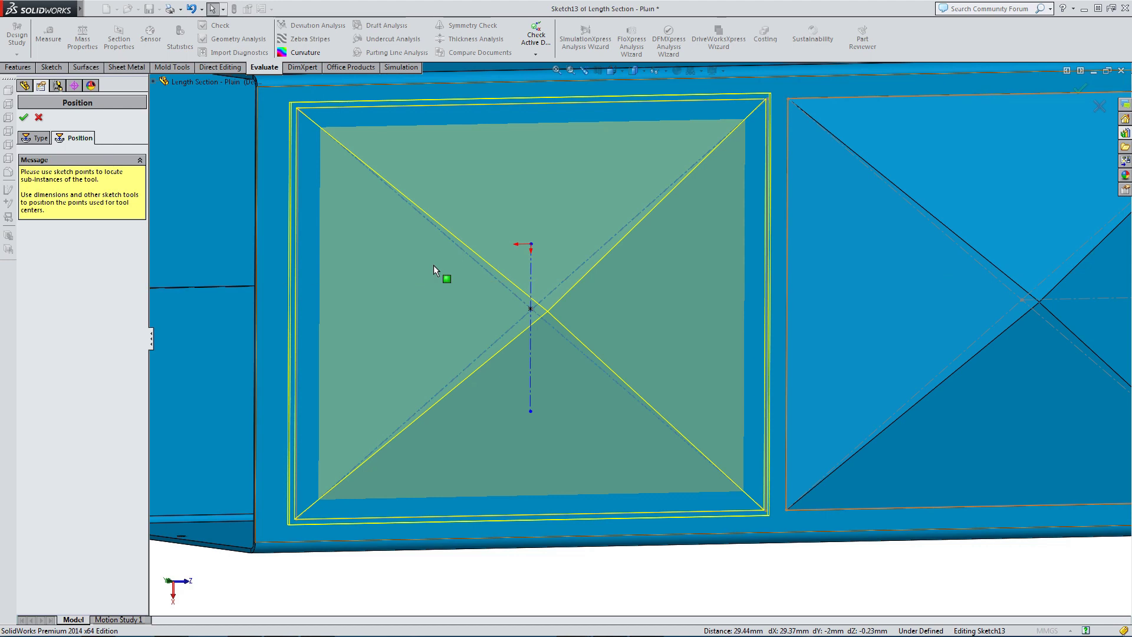
click(24, 118)
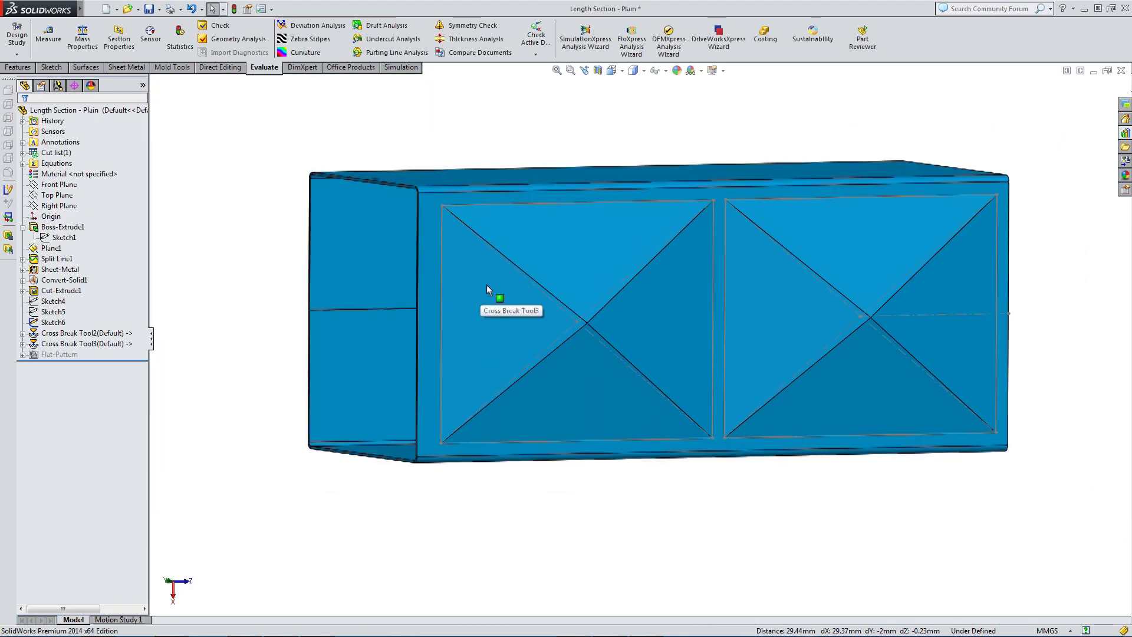
middle_drag(486, 284, 582, 266)
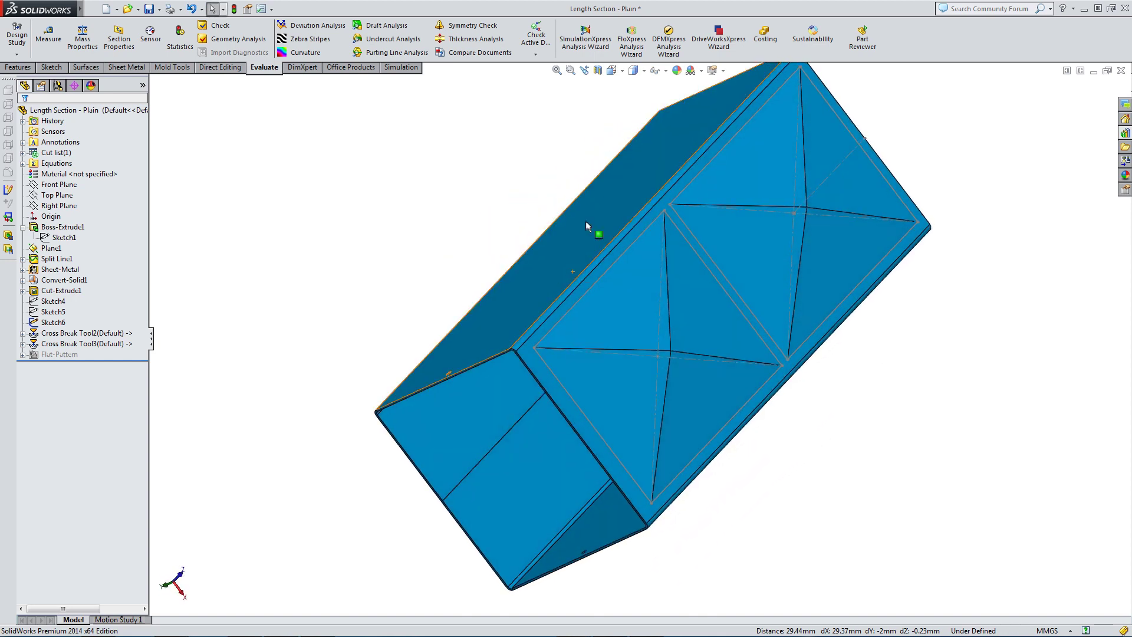
scroll(601, 173, up, 3)
middle_drag(510, 192, 506, 164)
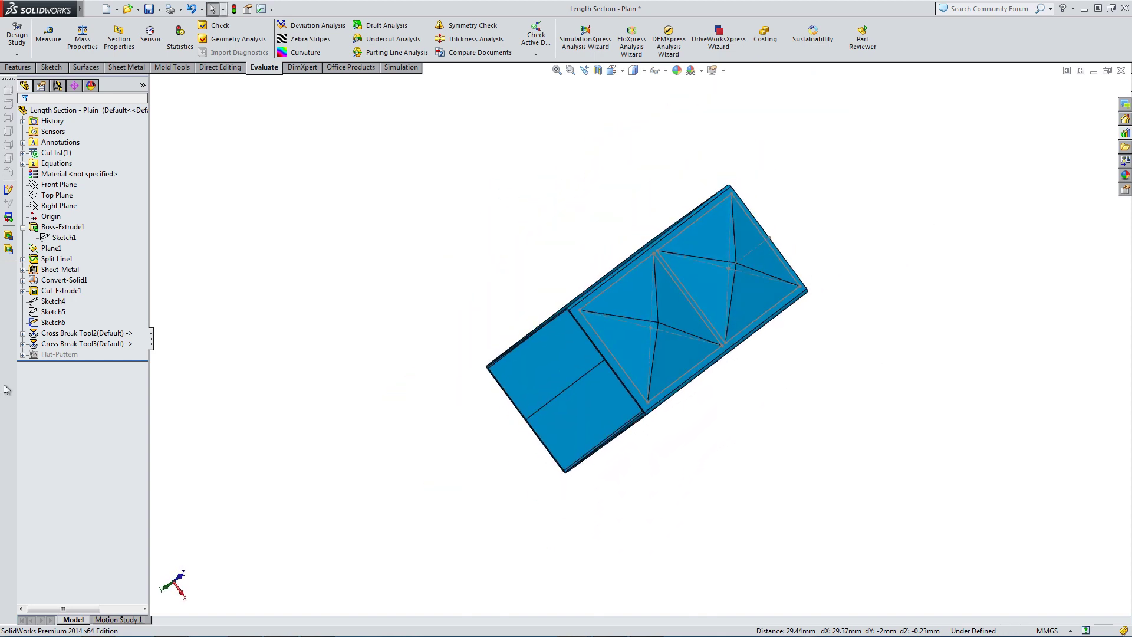
Step: Unsuppress Flat-Pattern6 to unfold the duct section with its two cross breaks
right_click(51, 354)
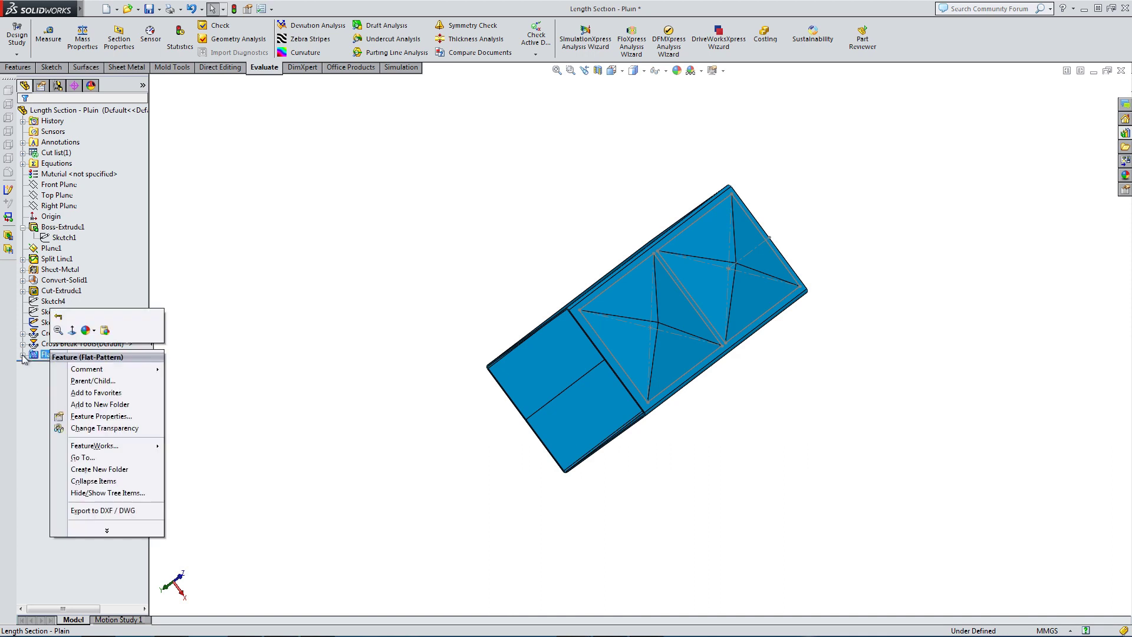
click(23, 356)
click(23, 355)
right_click(52, 365)
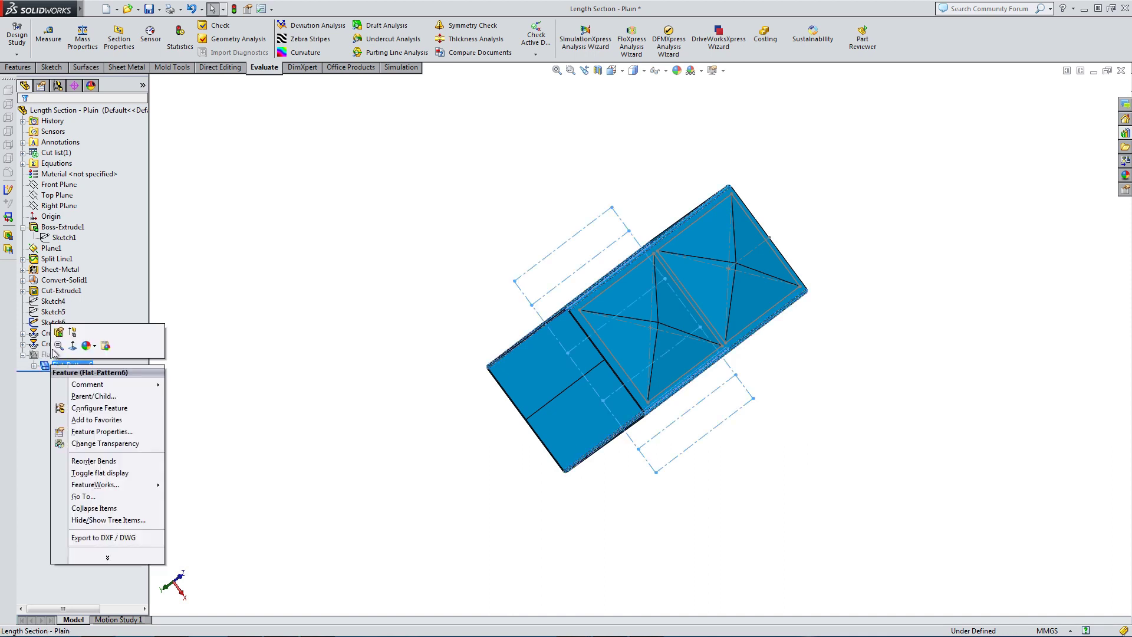
click(59, 332)
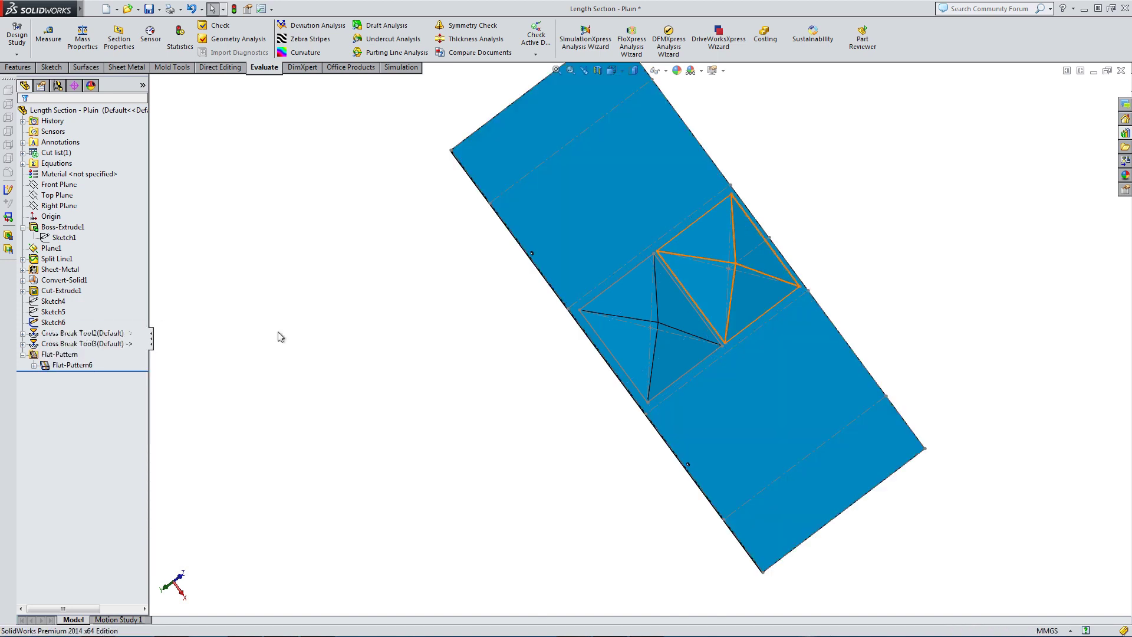
Step: Examine the flattened part and its two cross breaks in the front view, a plan view and at an angle
middle_drag(448, 386, 550, 146)
click(617, 71)
click(627, 111)
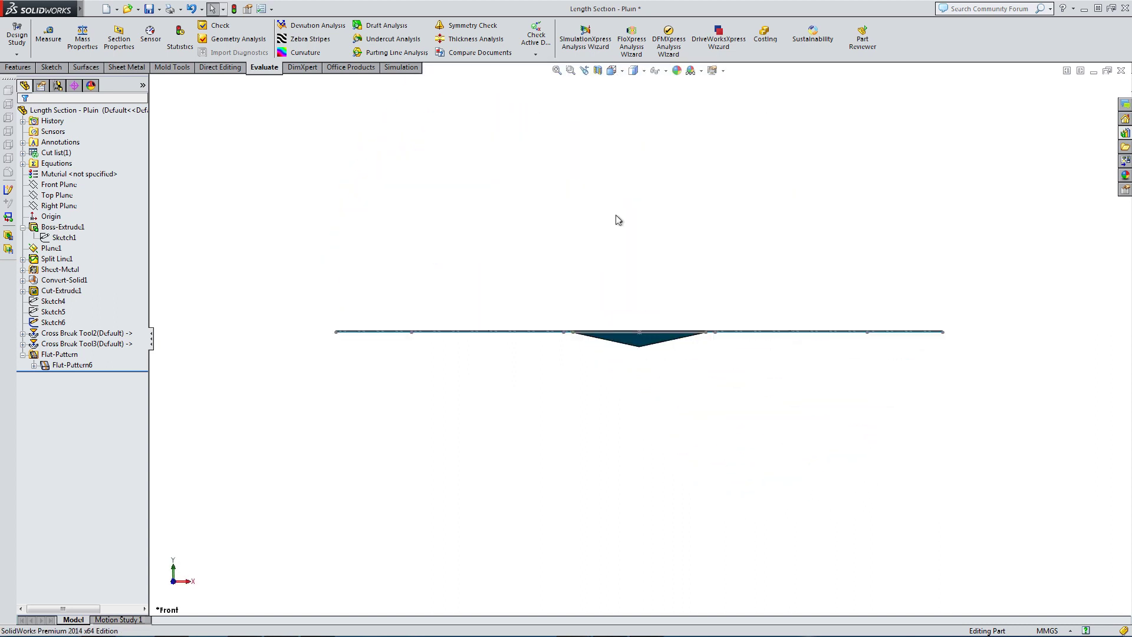
scroll(648, 358, down, 2)
key(f)
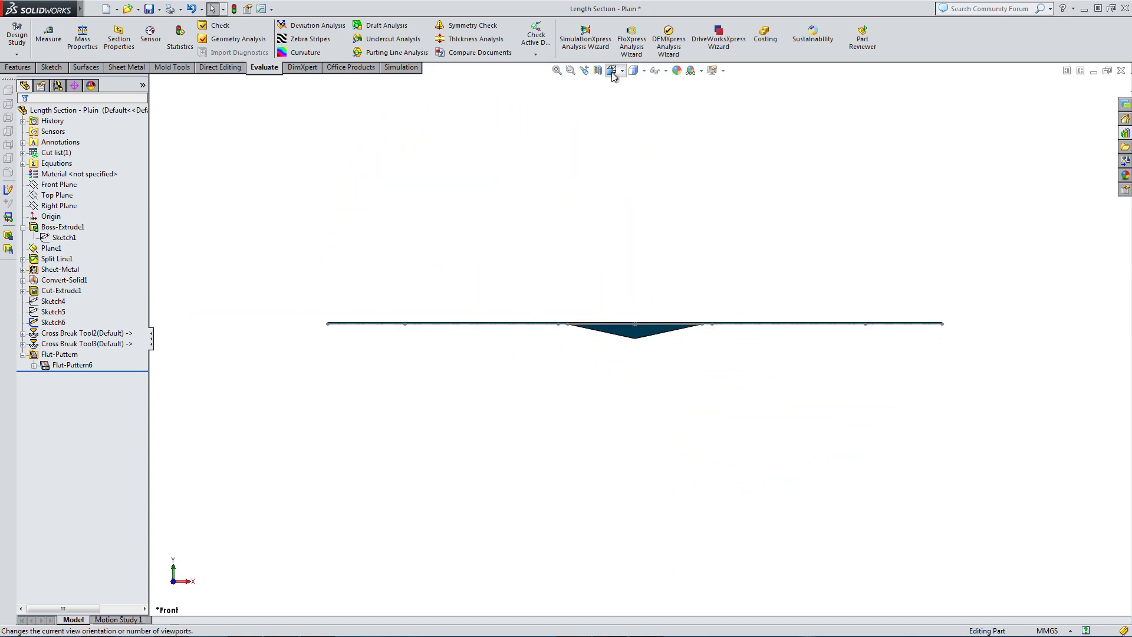
click(612, 70)
click(626, 126)
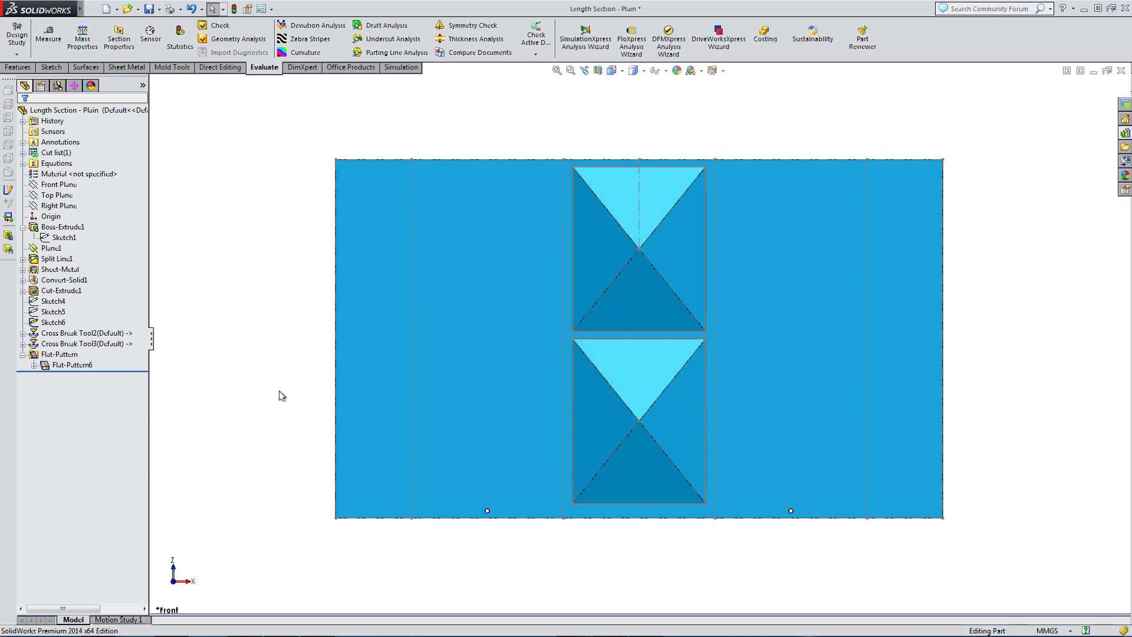
middle_drag(299, 397, 365, 277)
Step: Suppress Flat-Pattern6 to fold the duct section again and check the two formed cross breaks
right_click(65, 365)
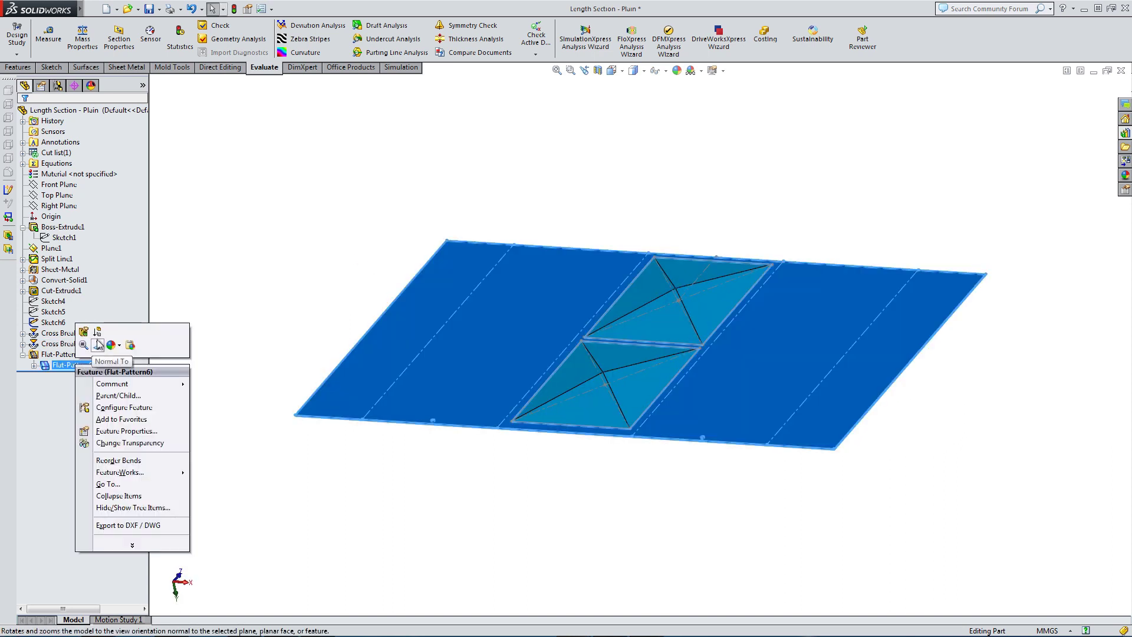
click(97, 334)
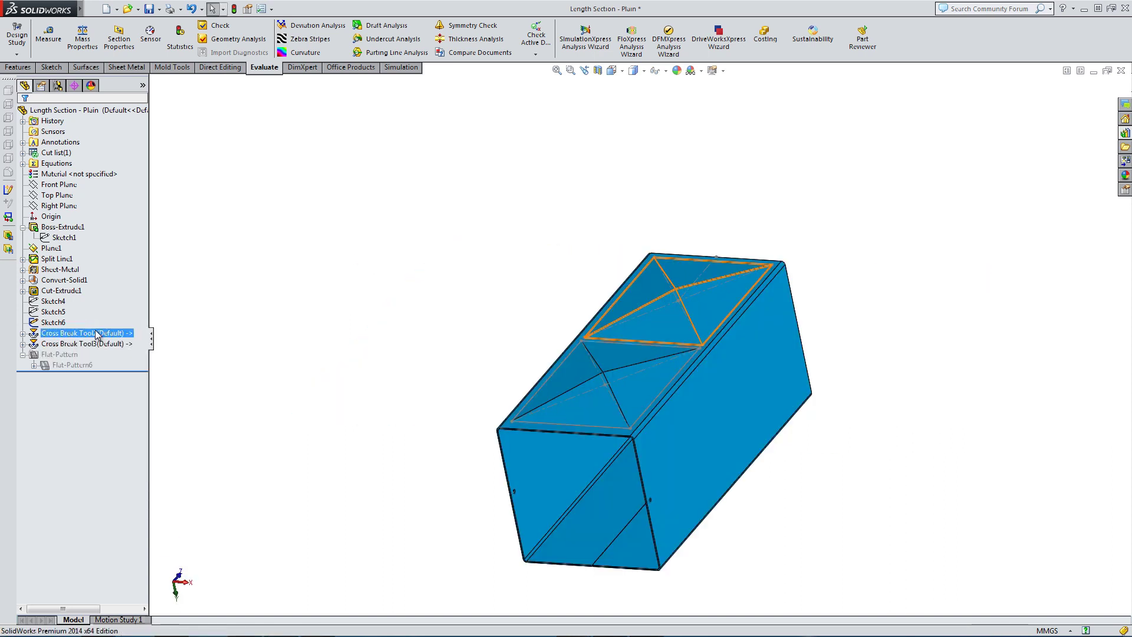
middle_drag(429, 455, 527, 467)
scroll(670, 396, down, 5)
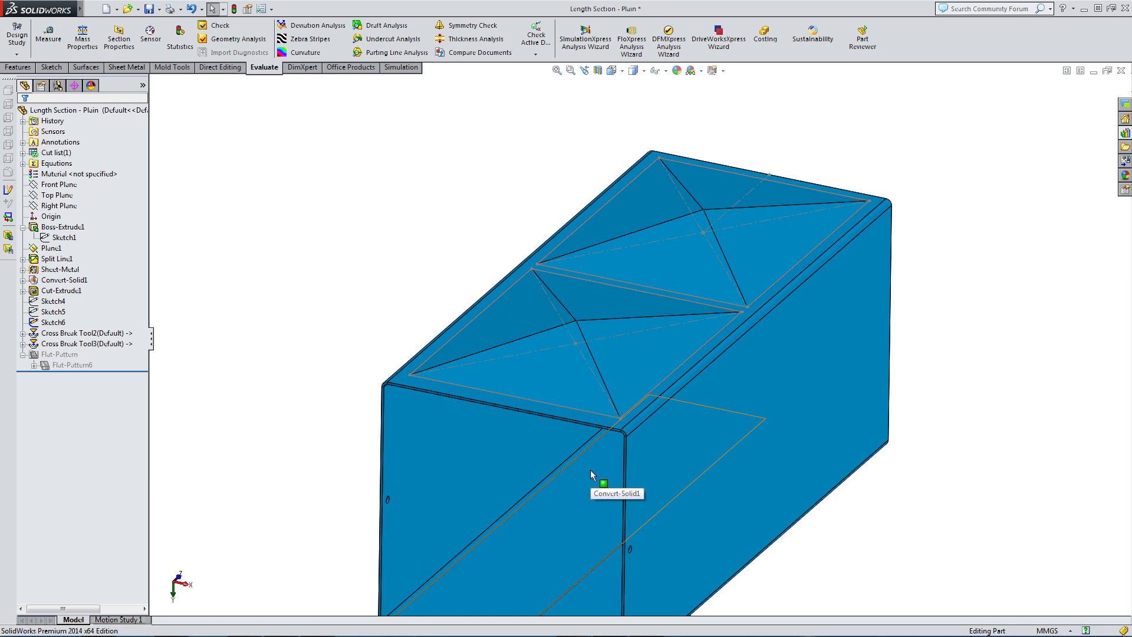
scroll(590, 470, up, 3)
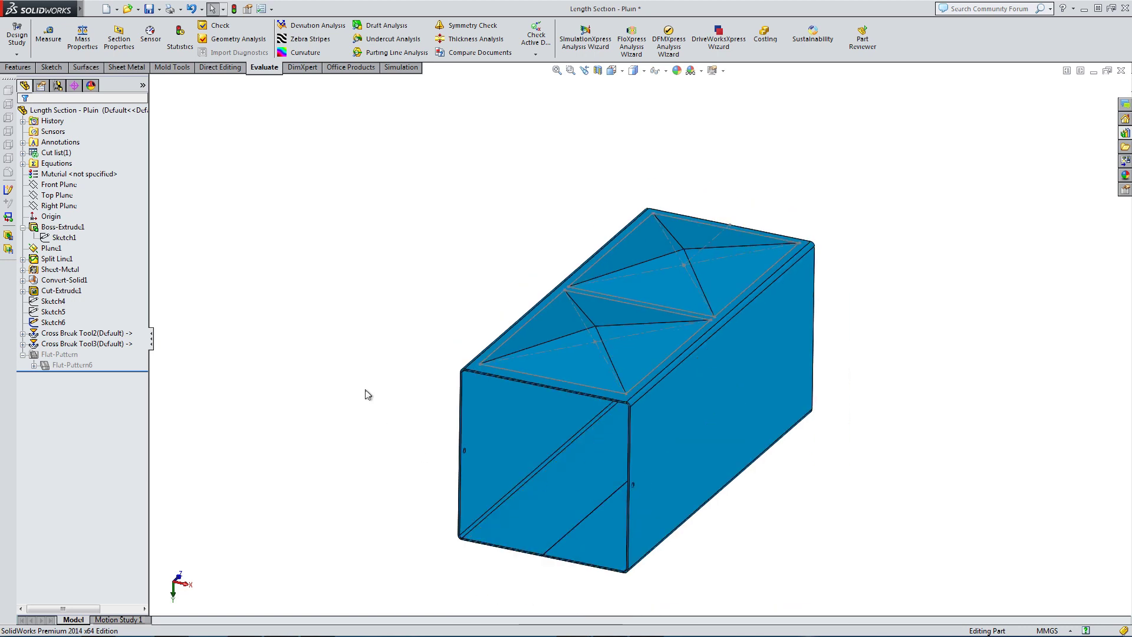
Step: Place a third Cross Break Tool from the design library on the inside face of the duct's side wall at 0° rotation and start positioning it
click(1126, 133)
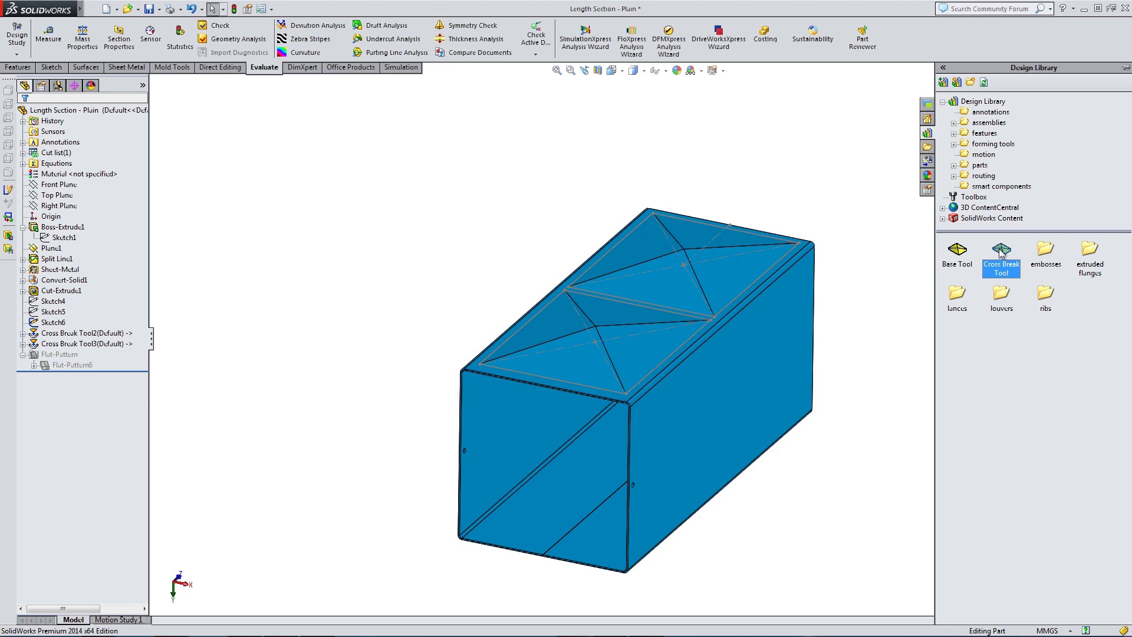
drag(1001, 252, 511, 415)
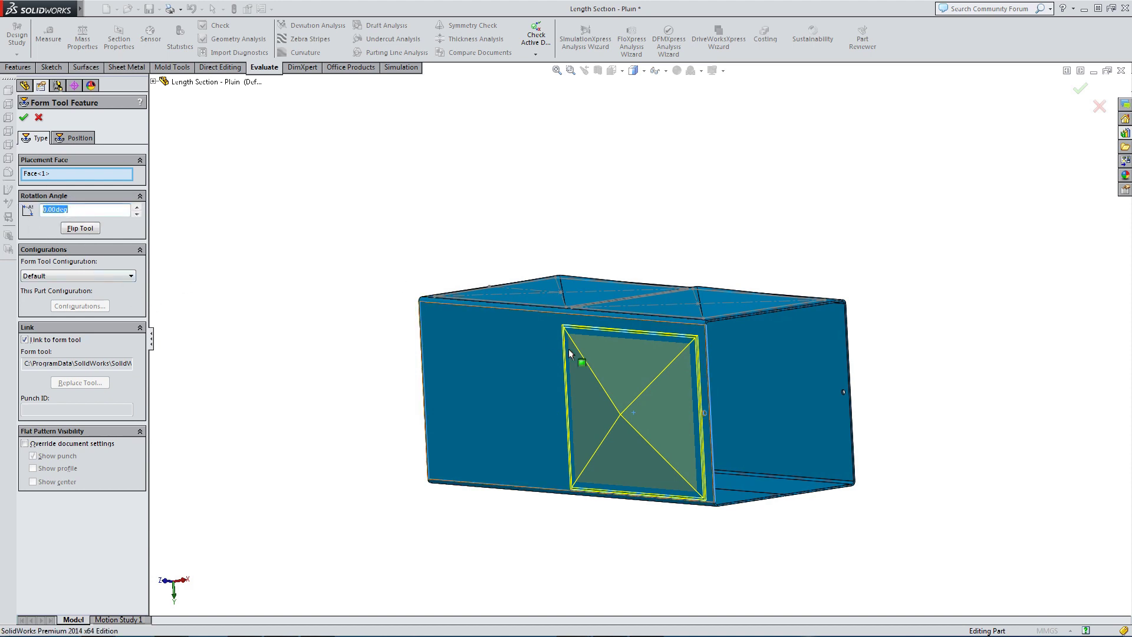
click(75, 138)
Step: Show Sketch4 as the positioning reference for the third cross break tool
click(154, 82)
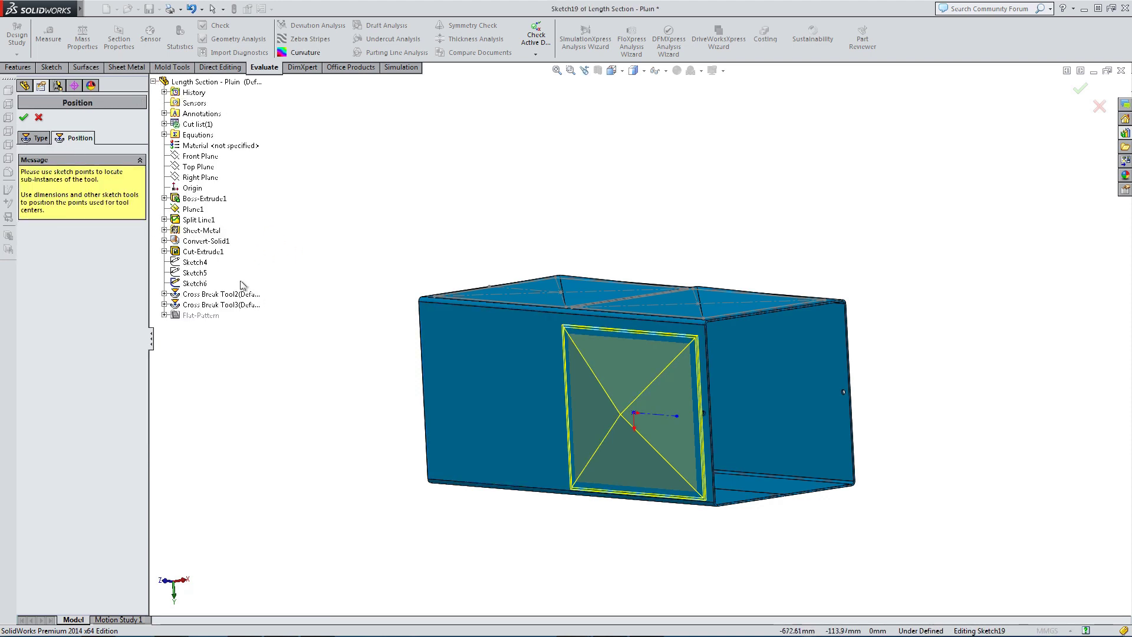
click(195, 263)
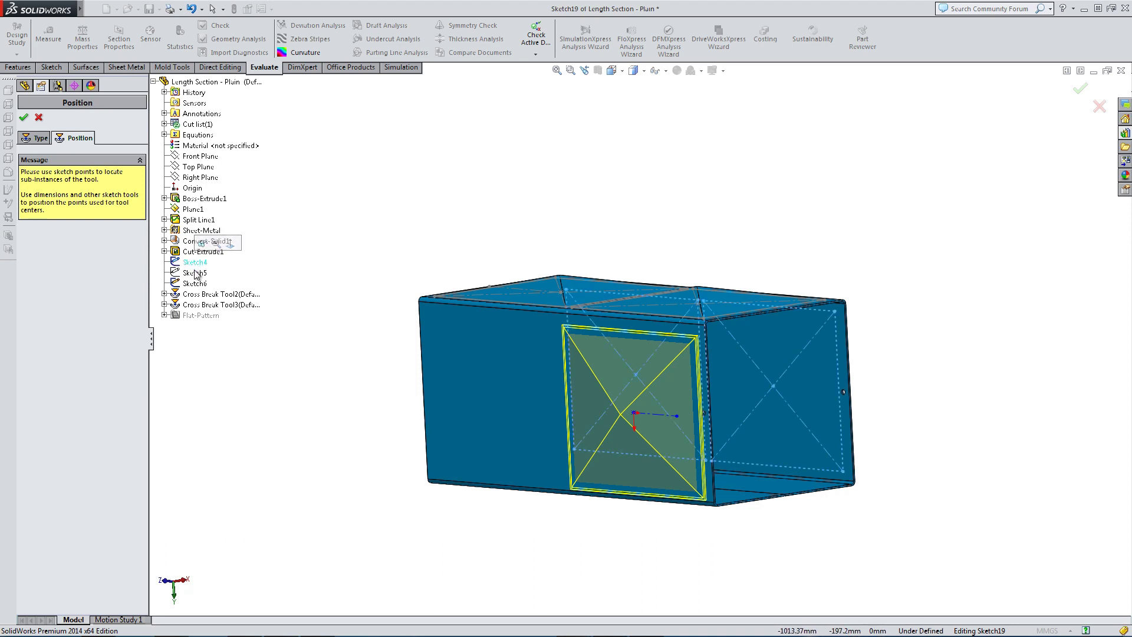
key(Escape)
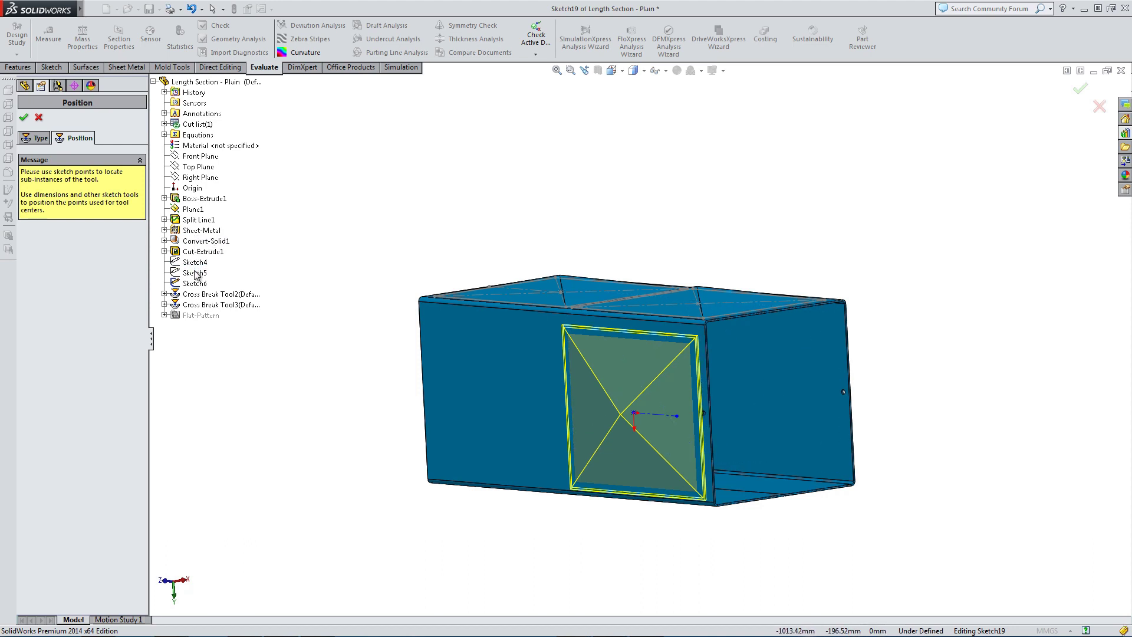
click(194, 263)
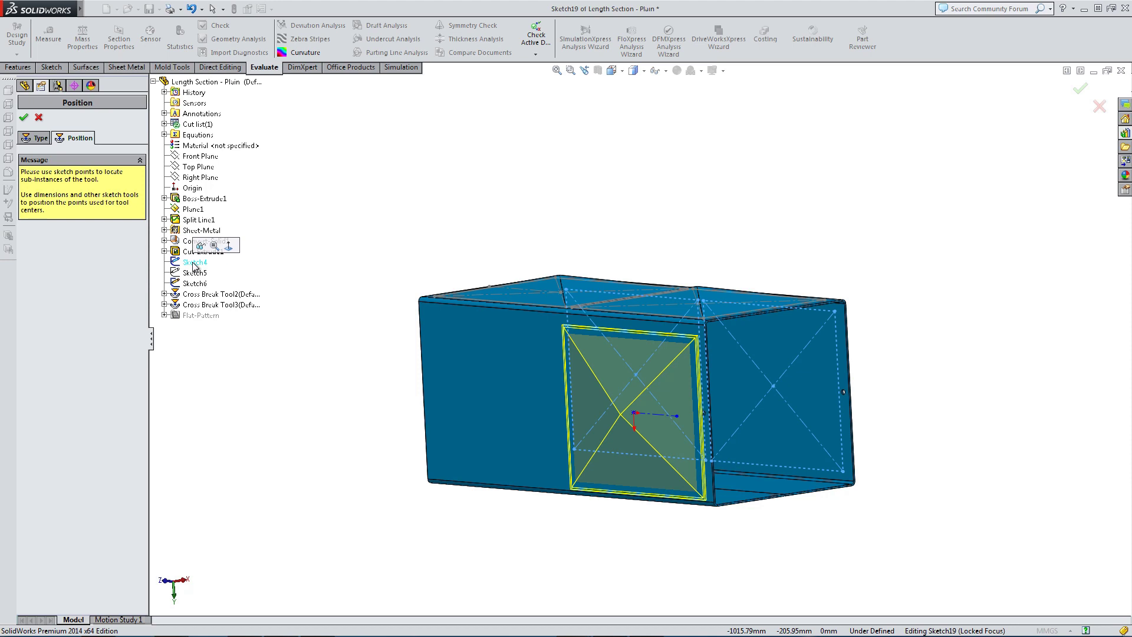
click(201, 247)
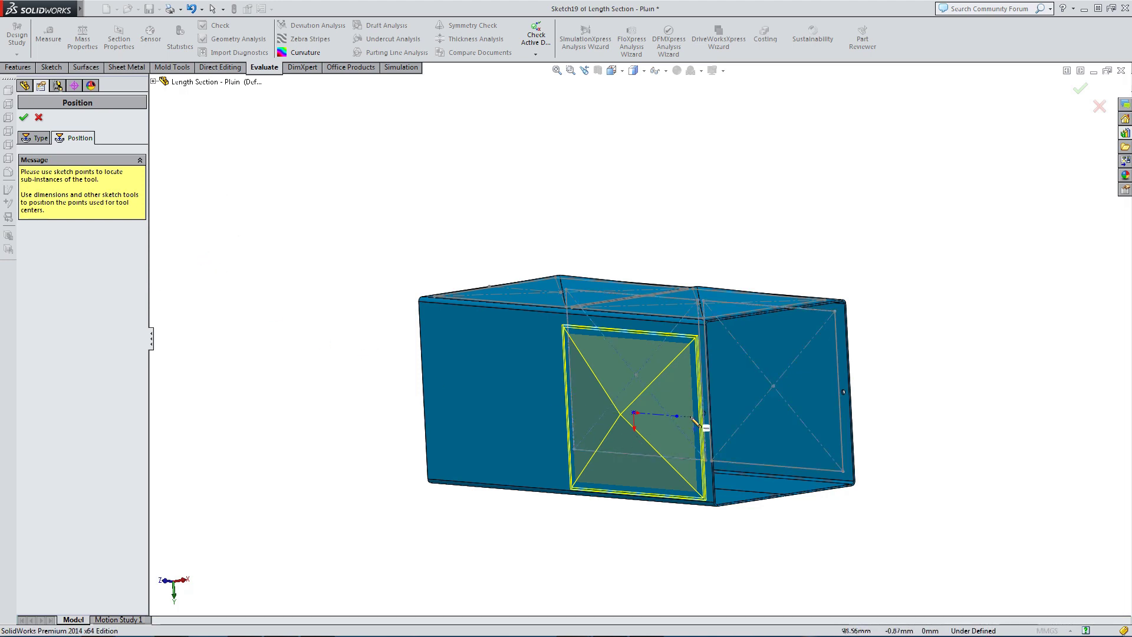
Step: Make the third tool's position point coincident with the centre of the Sketch4 rectangle nearer the open end and finish the form tool feature
scroll(722, 436, down, 2)
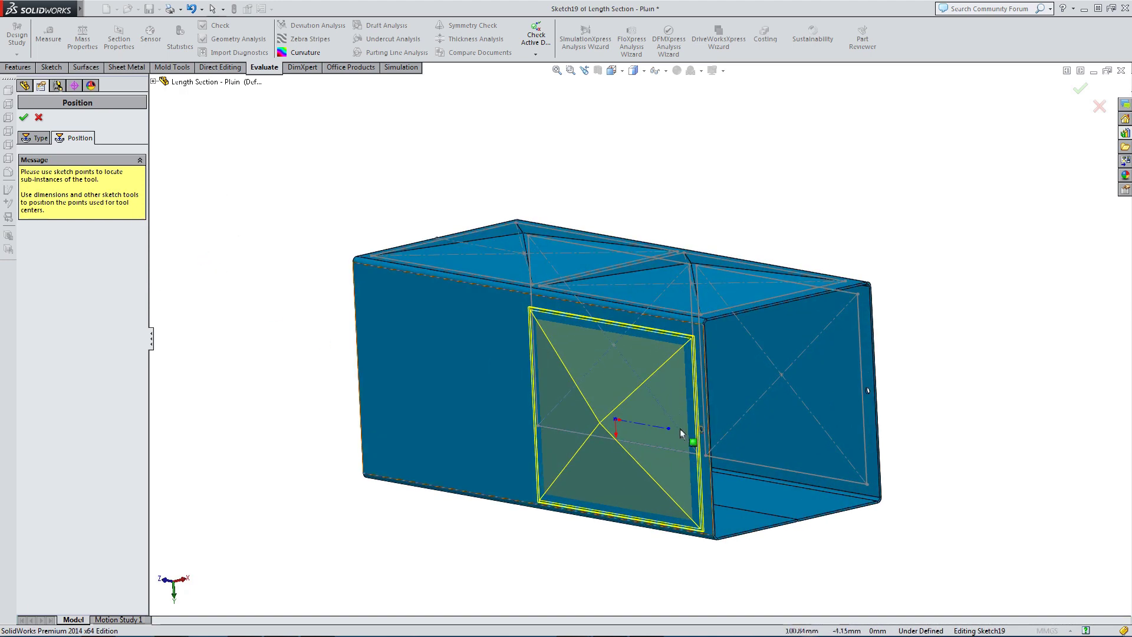
click(615, 420)
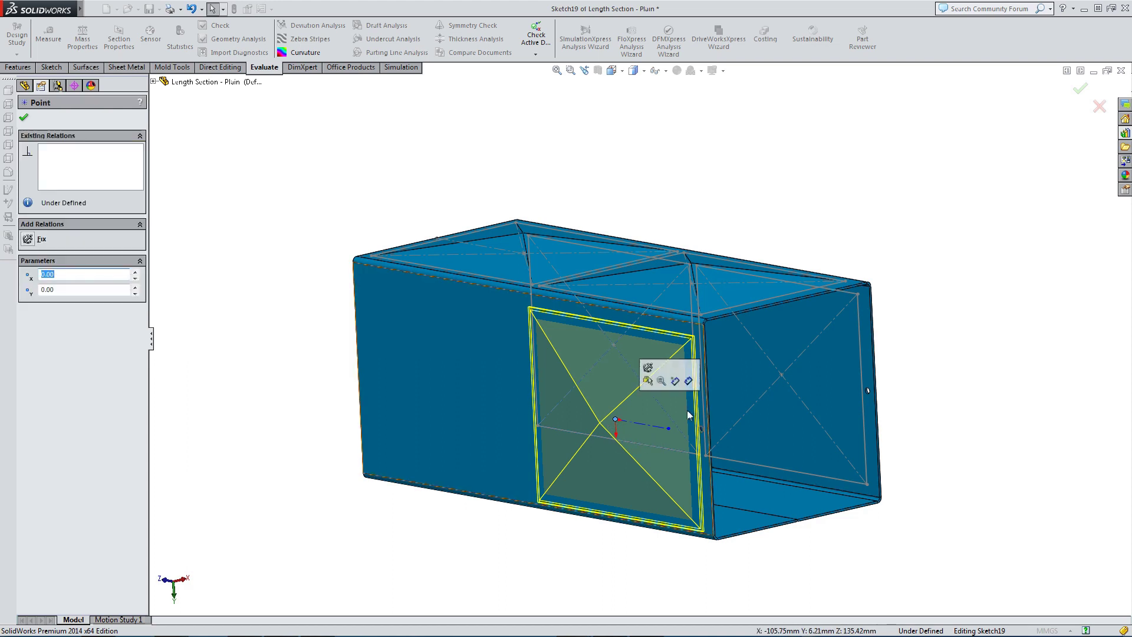
ctrl+click(782, 375)
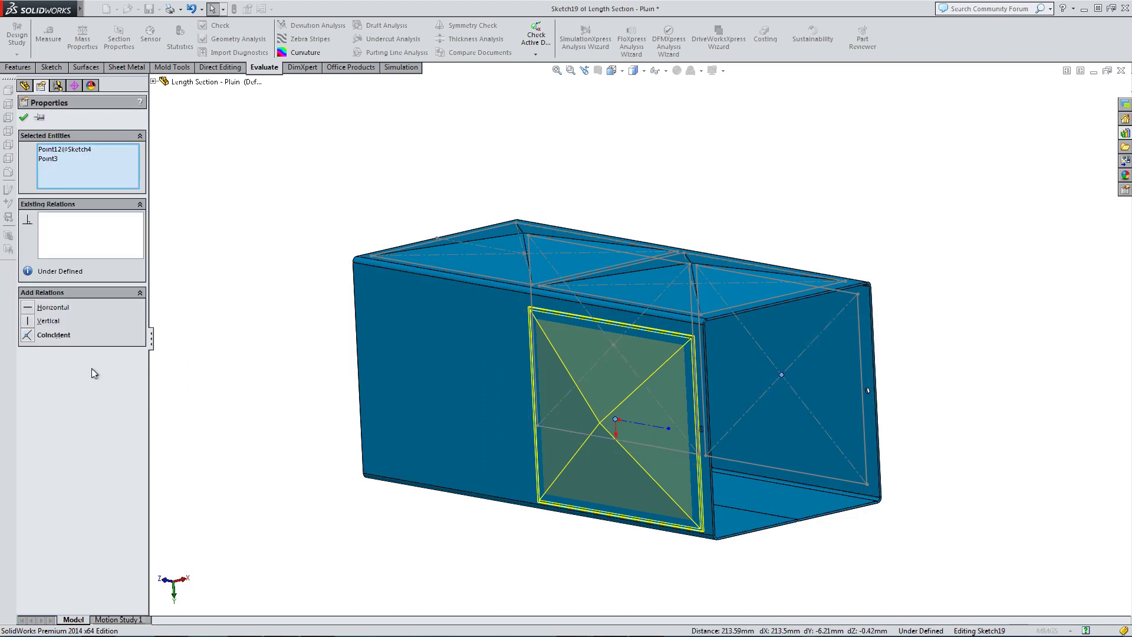
click(27, 336)
click(213, 423)
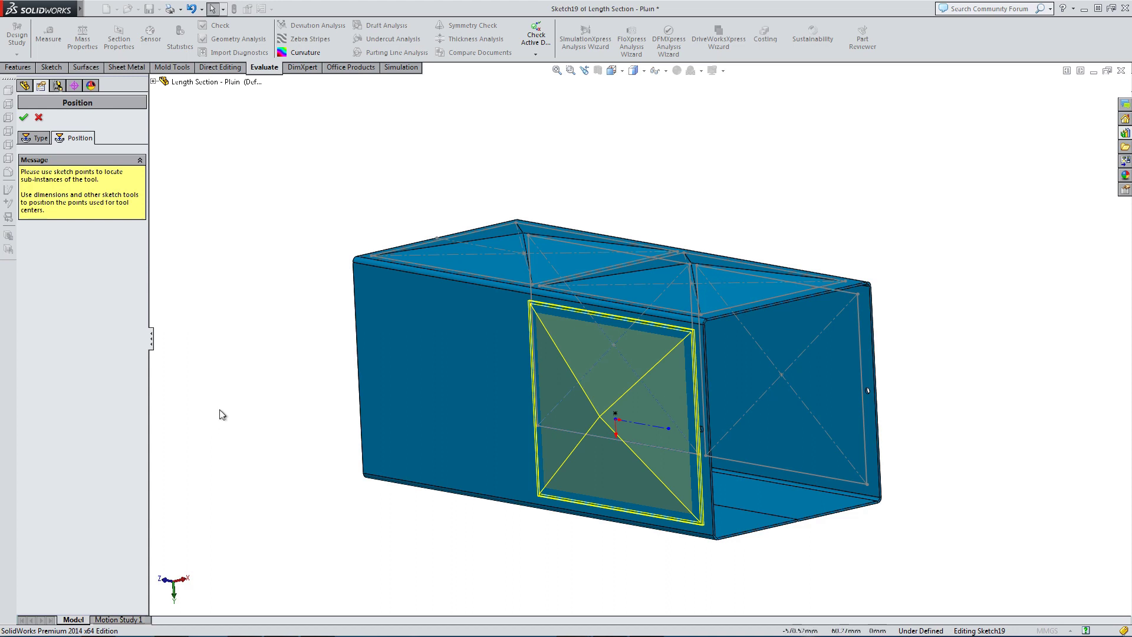
click(24, 118)
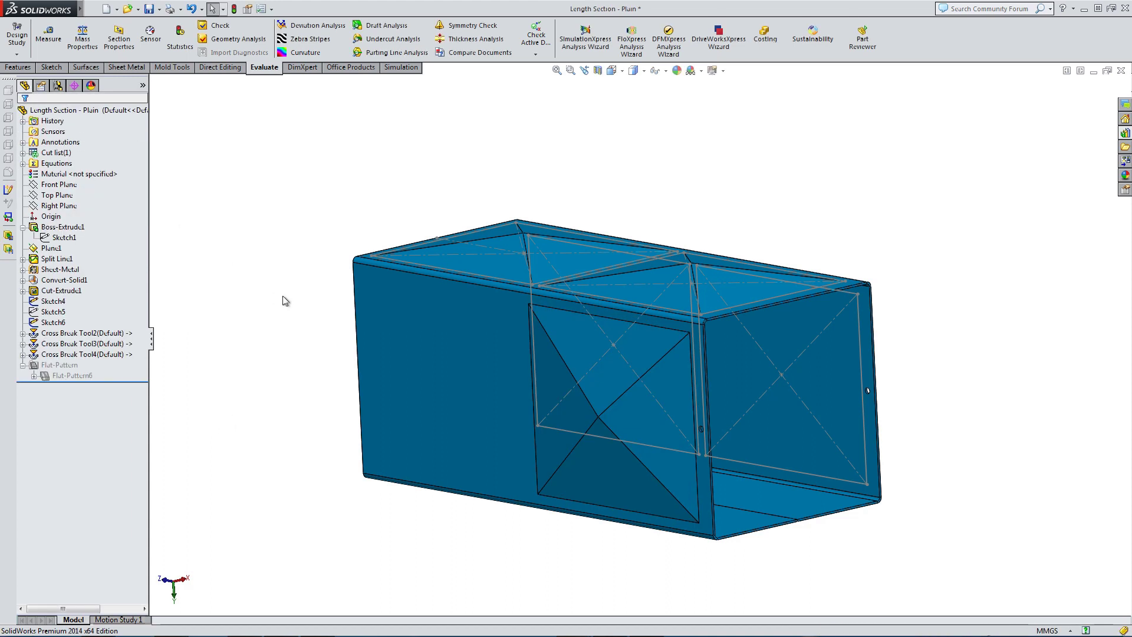